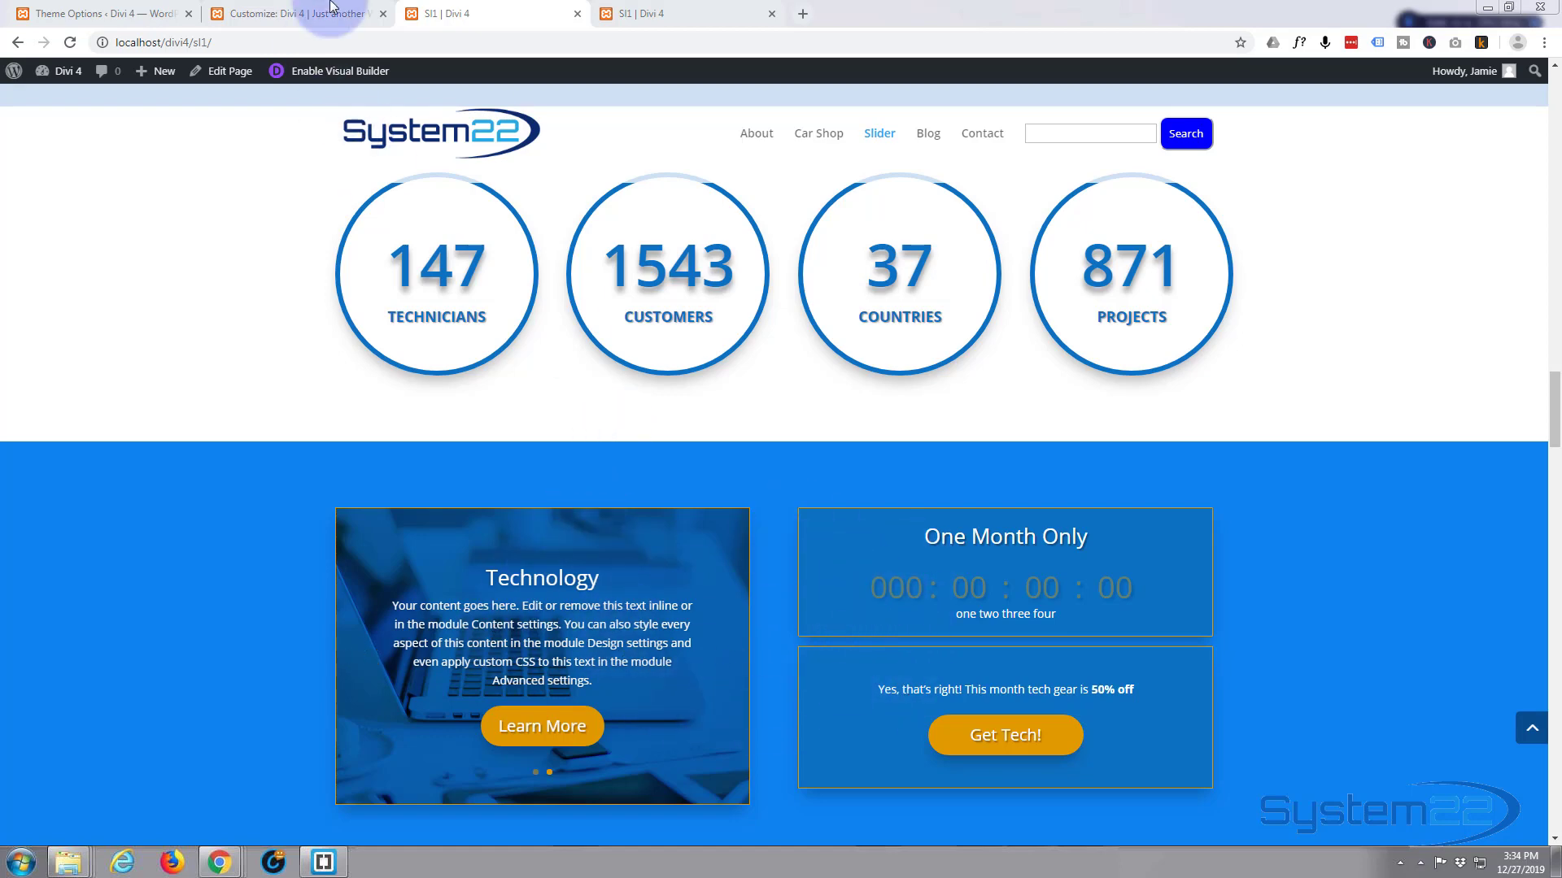
Close the unsaved builder tab and leave the page without saving changes.
{"action": "left_click", "coordinate": [675, 11]}
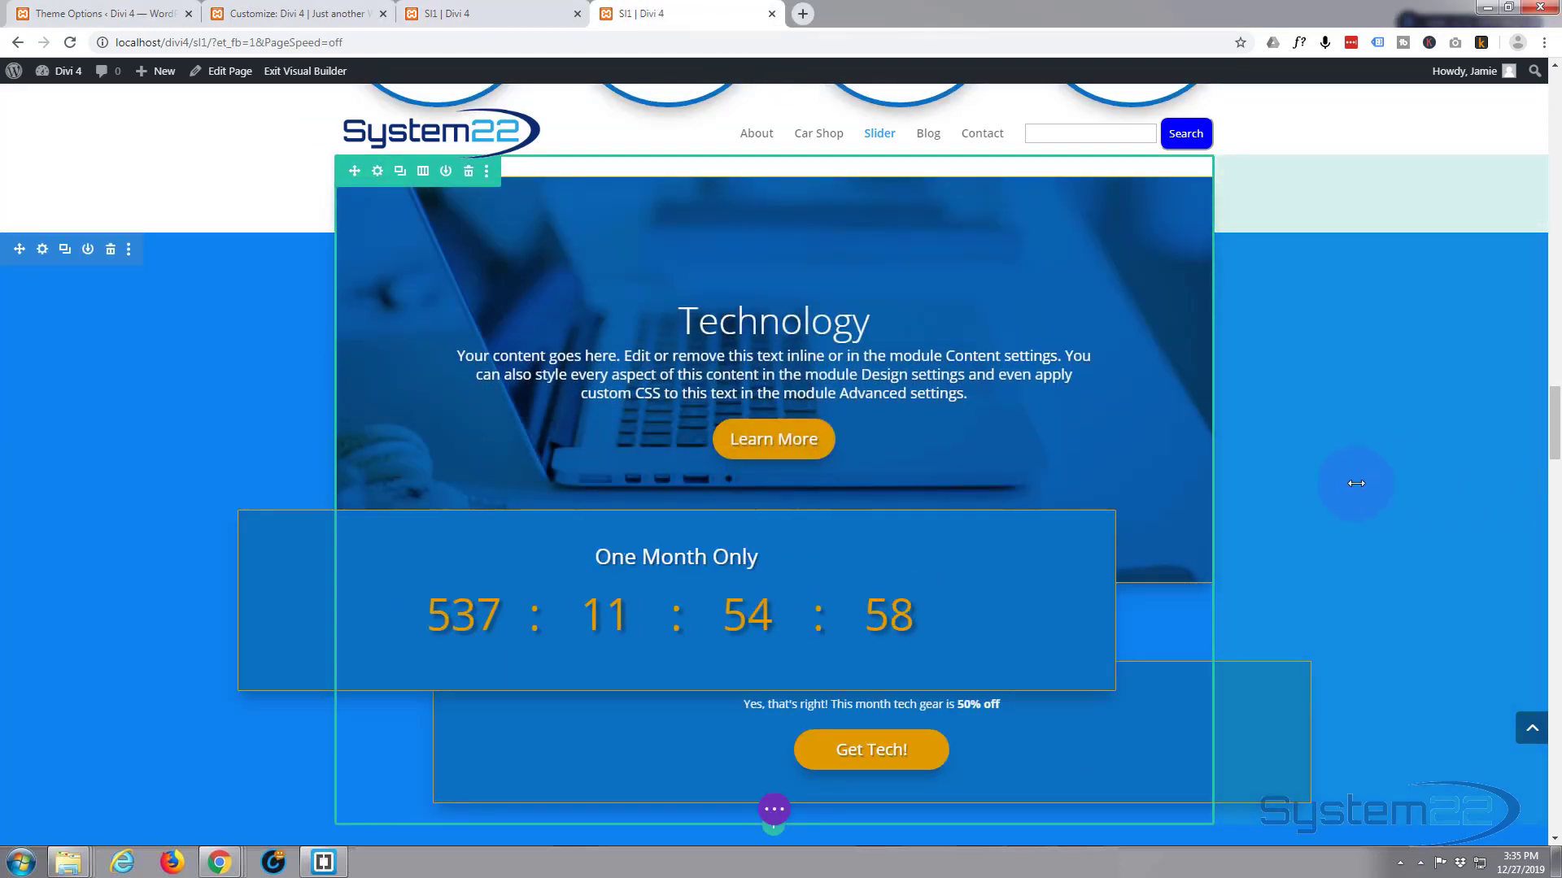
{"action": "left_click", "coordinate": [772, 14]}
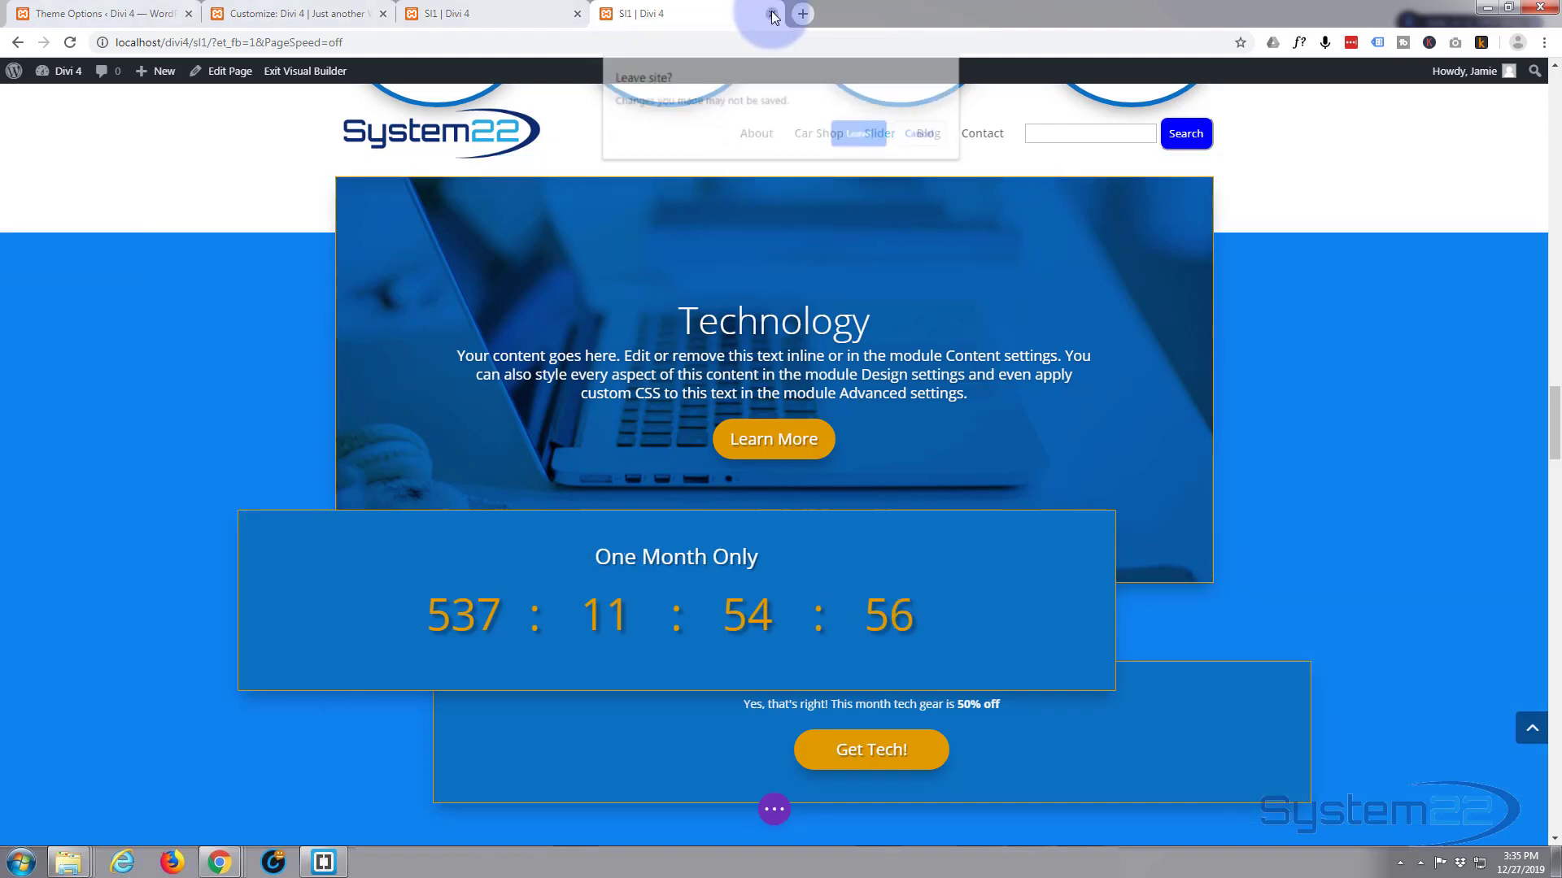
{"action": "left_click", "coordinate": [864, 135]}
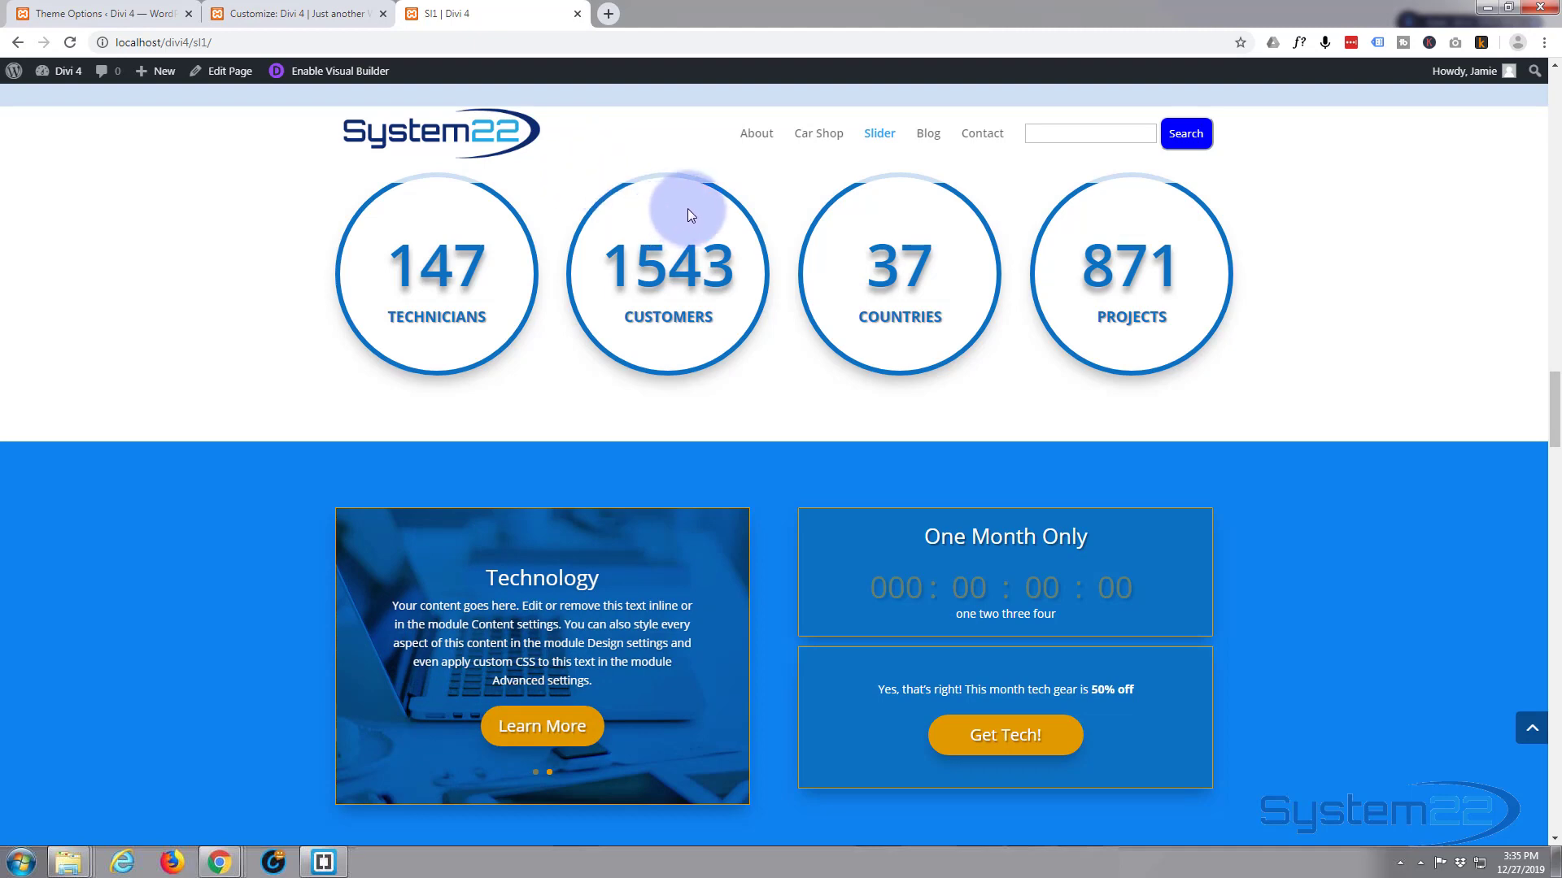
Reopen the SI1 page in the Visual Builder and scroll to the slider and countdown section.
{"action": "left_click", "coordinate": [330, 73]}
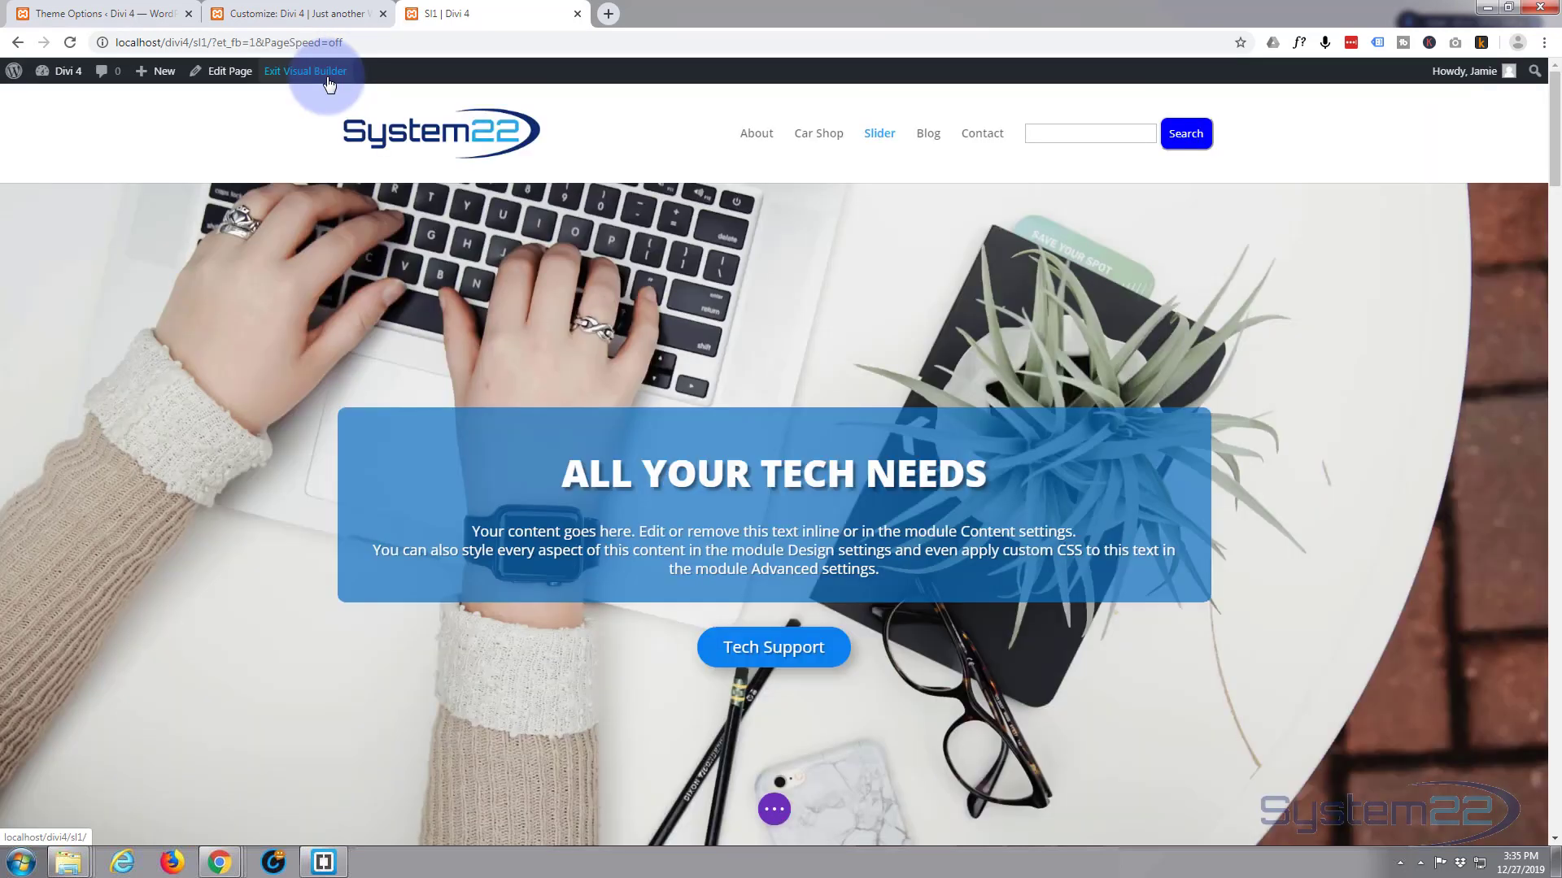
{"action": "scroll", "coordinate": [340, 137], "scroll_direction": "down", "scroll_amount": 10}
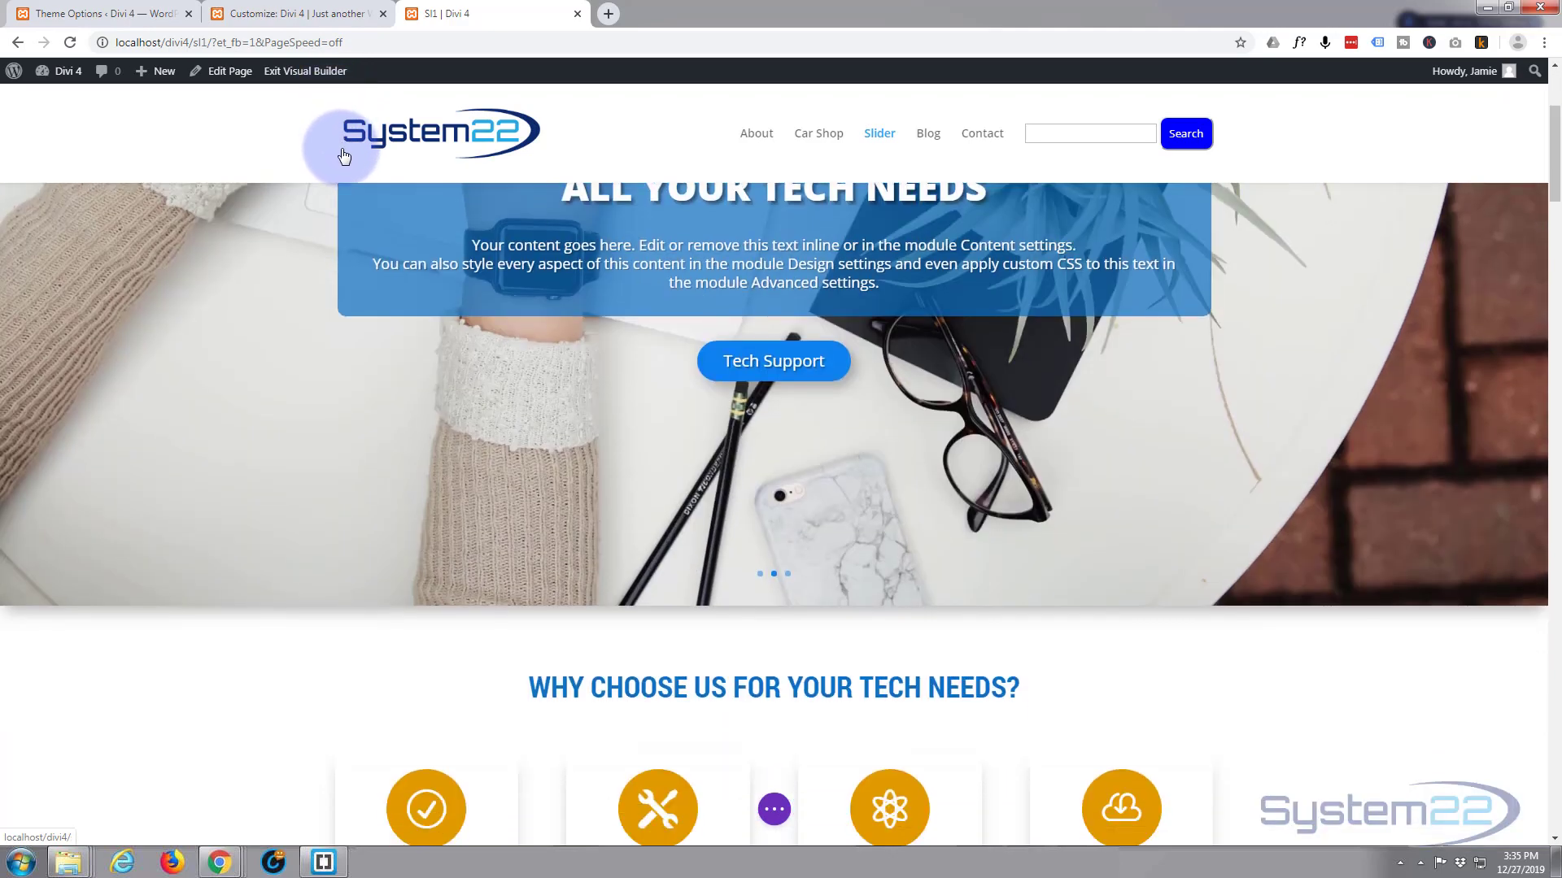
{"action": "scroll", "coordinate": [345, 155], "scroll_direction": "down", "scroll_amount": 12}
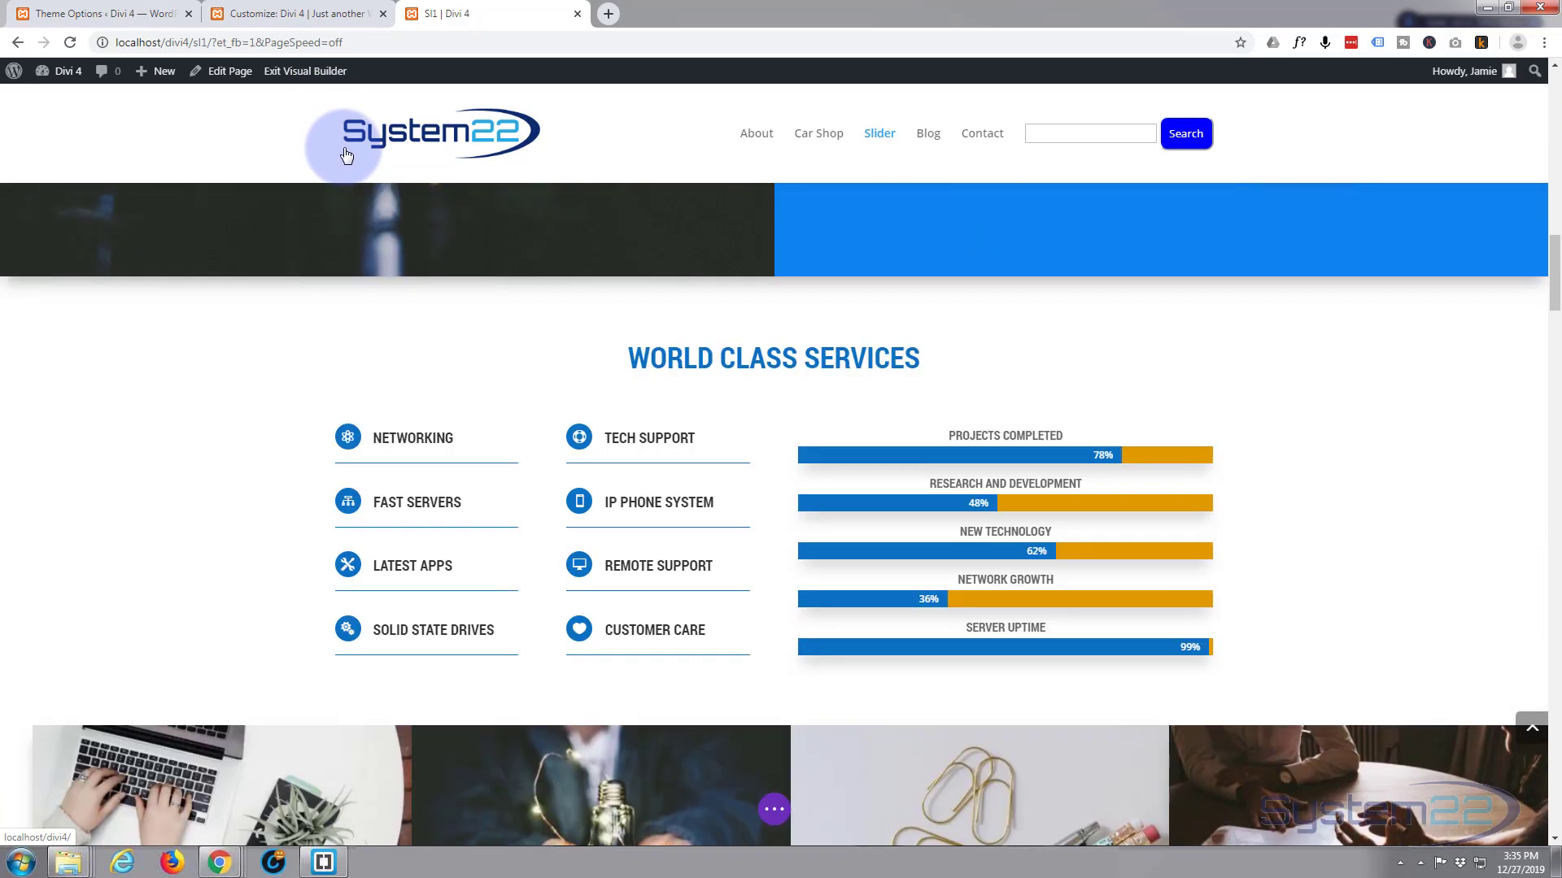
{"action": "scroll", "coordinate": [347, 153], "scroll_direction": "down", "scroll_amount": 14}
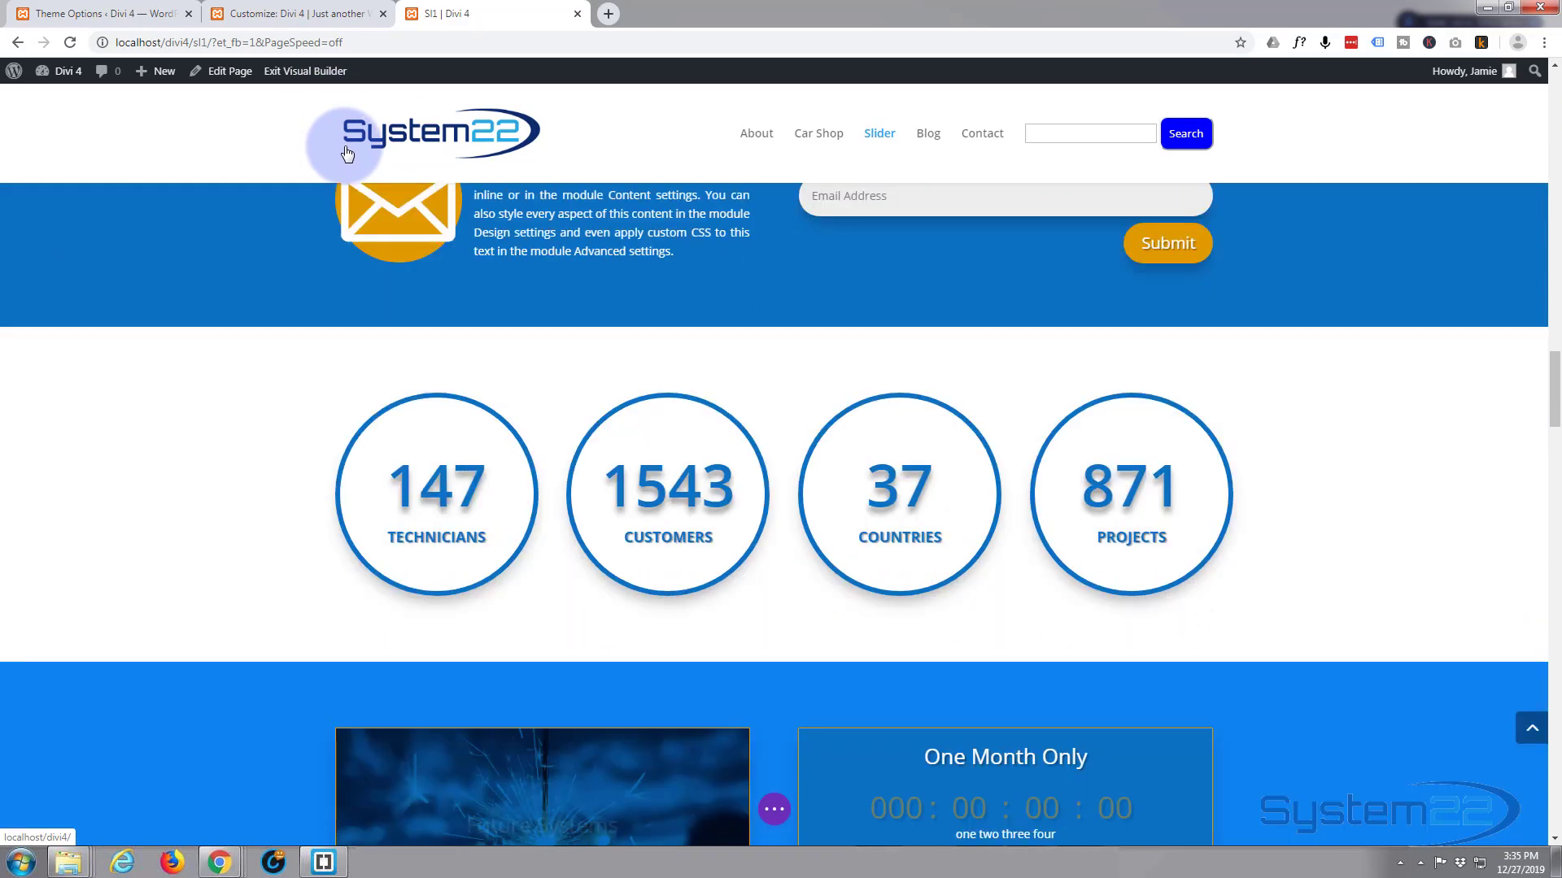
{"action": "scroll", "coordinate": [347, 153], "scroll_direction": "up", "scroll_amount": 2}
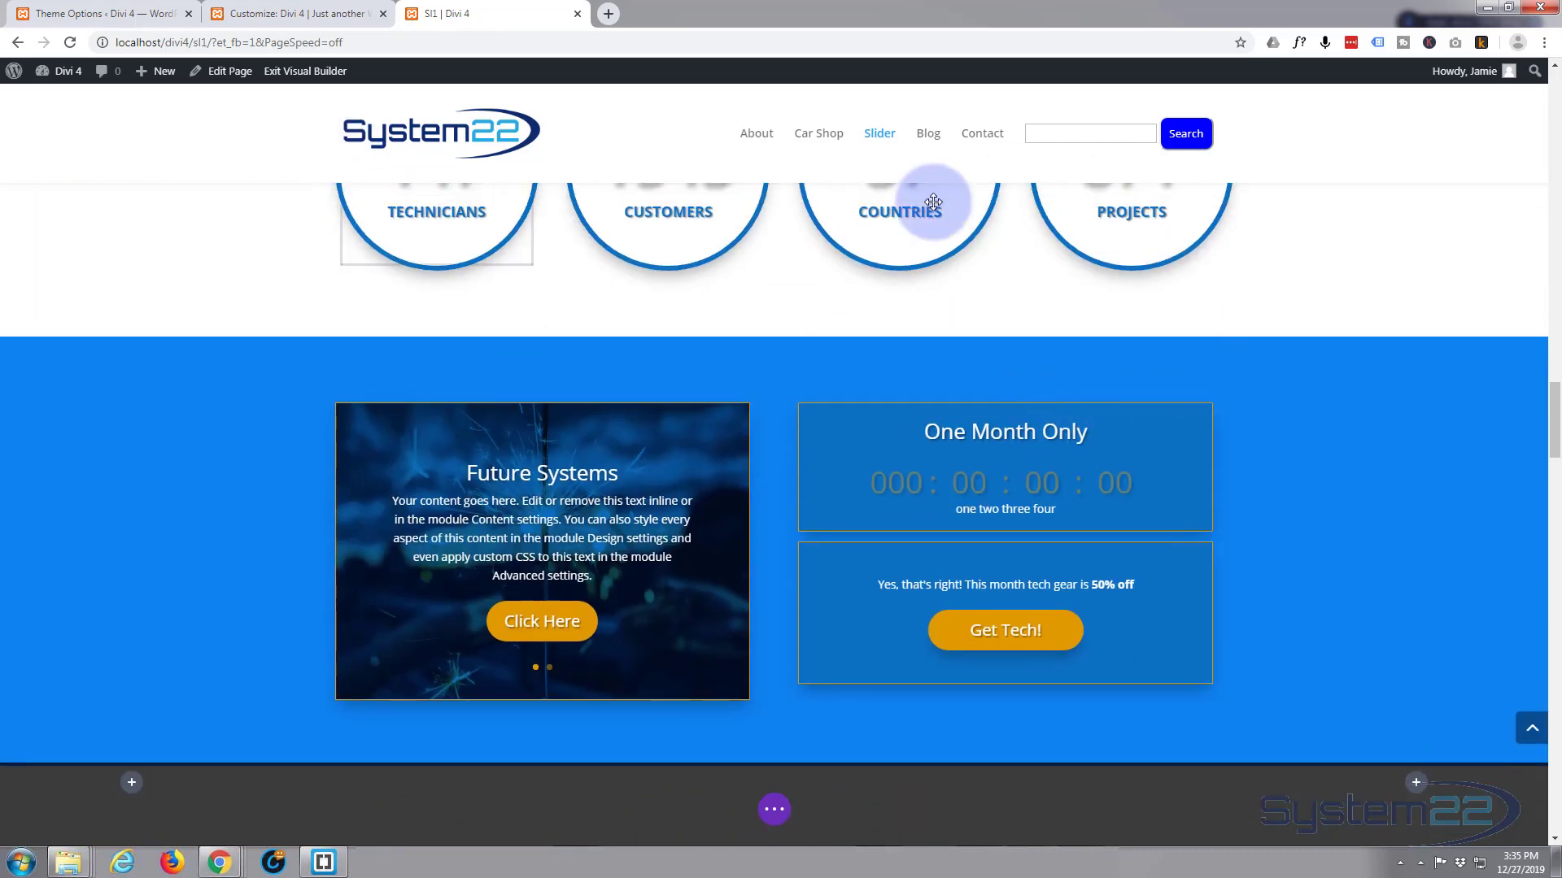
Change the slider row's column structure to a single full-width column.
{"action": "mouse_move", "coordinate": [608, 469]}
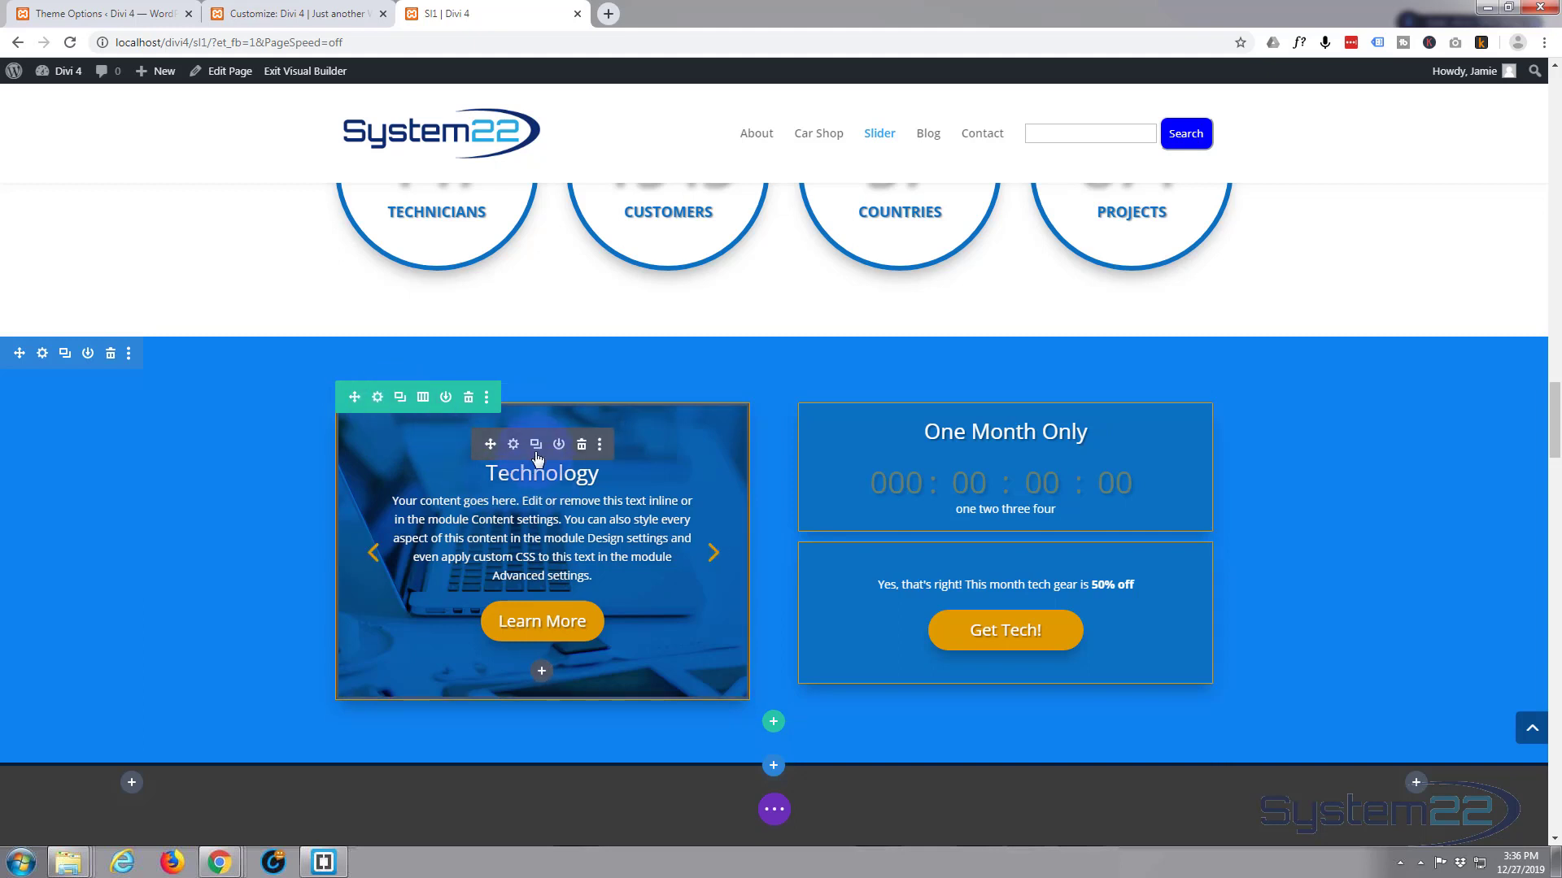
{"action": "left_click", "coordinate": [422, 399]}
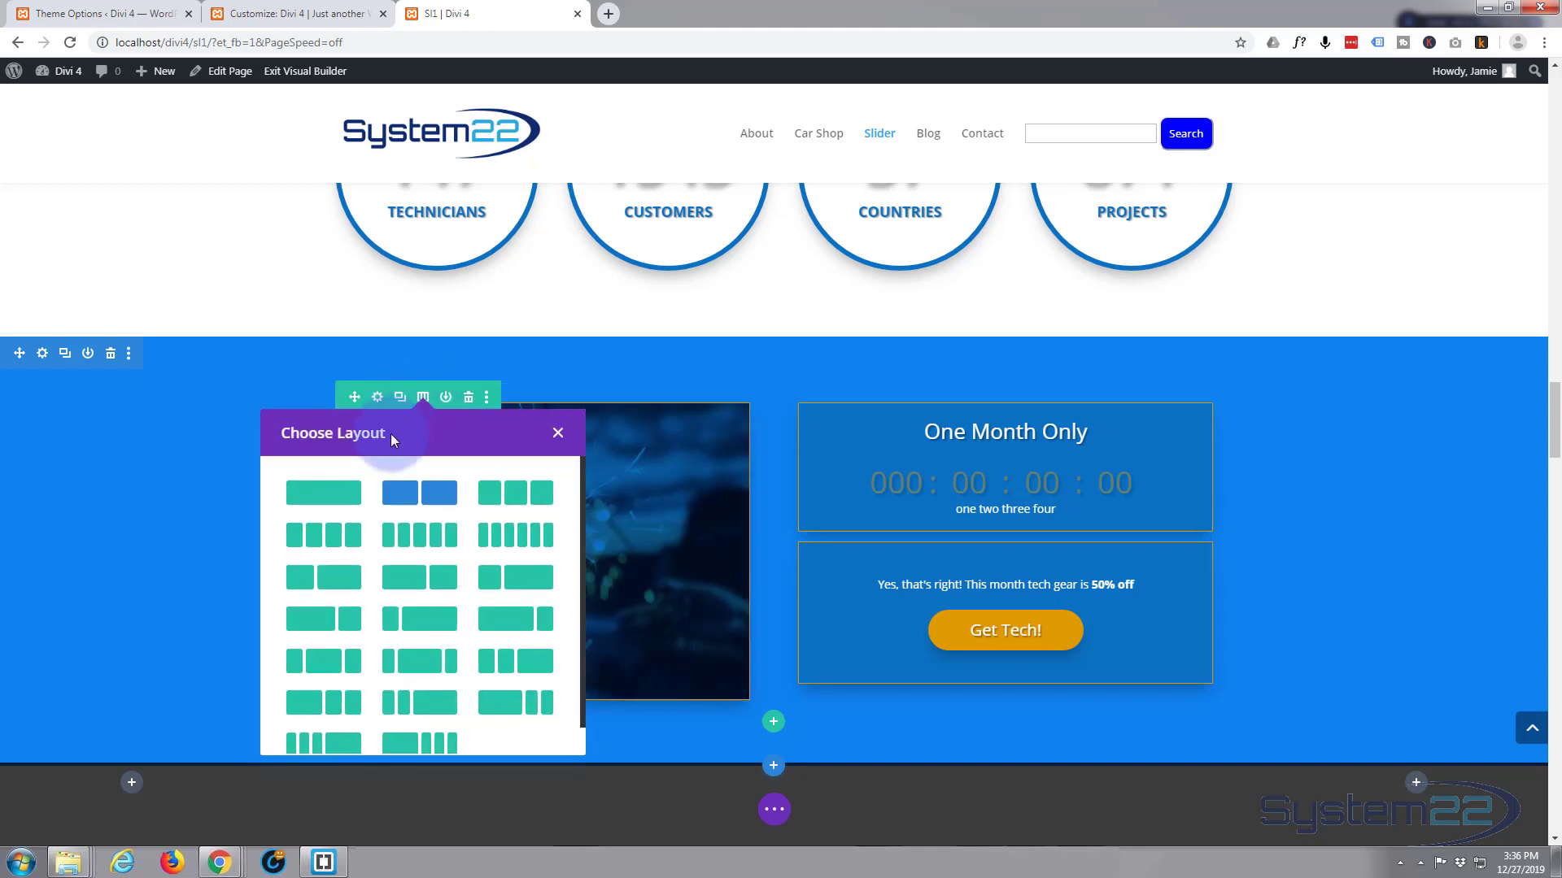
{"action": "left_click", "coordinate": [332, 502]}
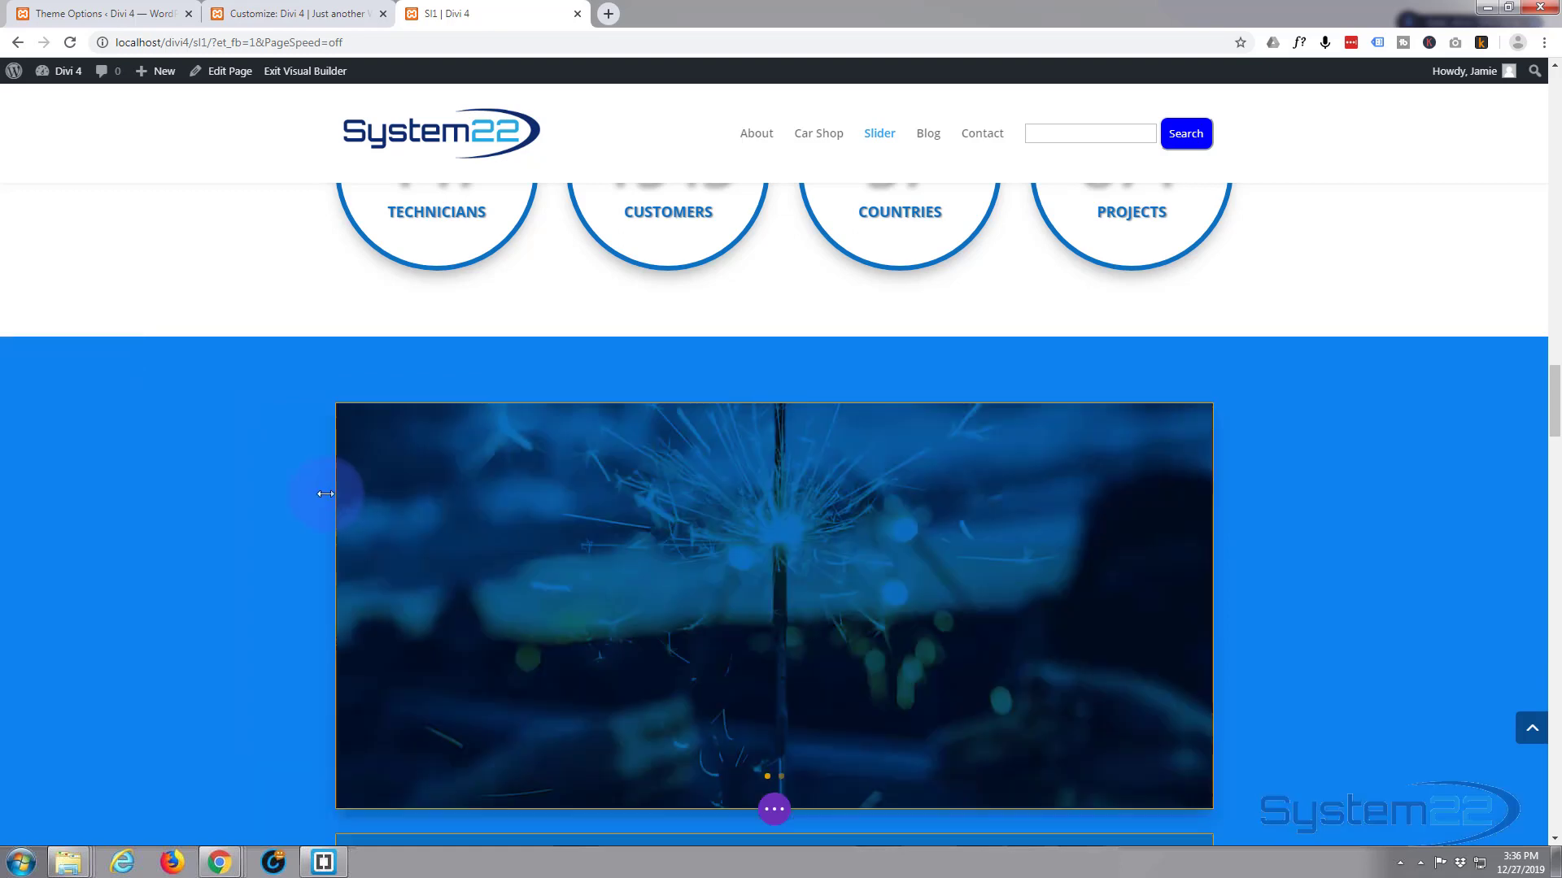
{"action": "scroll", "coordinate": [177, 460], "scroll_direction": "down", "scroll_amount": 3}
{"action": "scroll", "coordinate": [178, 460], "scroll_direction": "down", "scroll_amount": 3}
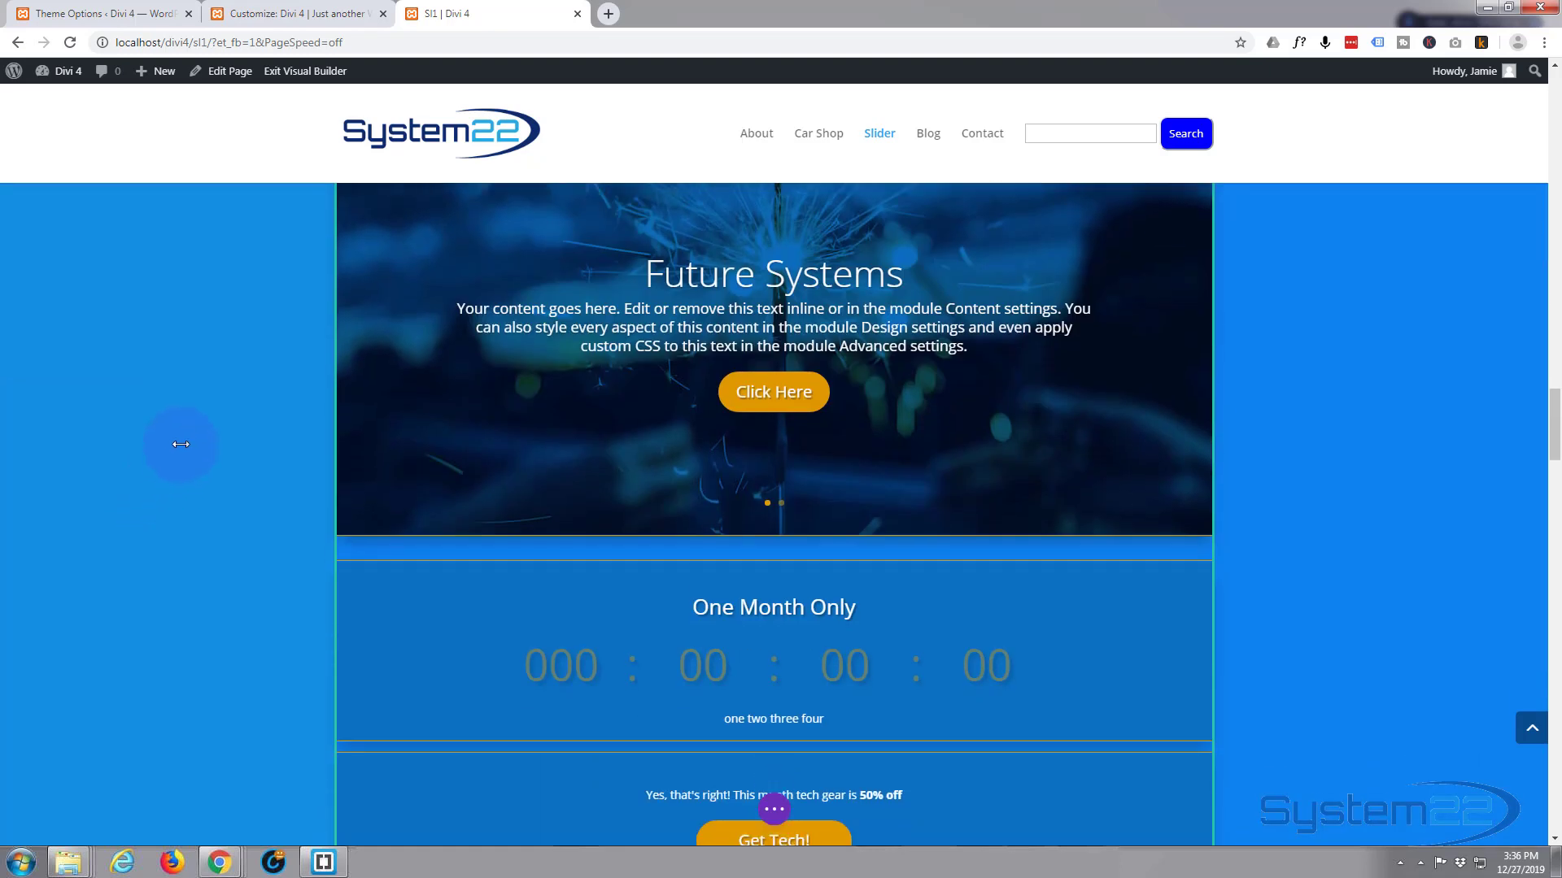
{"action": "scroll", "coordinate": [178, 449], "scroll_direction": "up", "scroll_amount": 5}
{"action": "scroll", "coordinate": [176, 456], "scroll_direction": "up", "scroll_amount": 1}
{"action": "scroll", "coordinate": [175, 455], "scroll_direction": "down", "scroll_amount": 2}
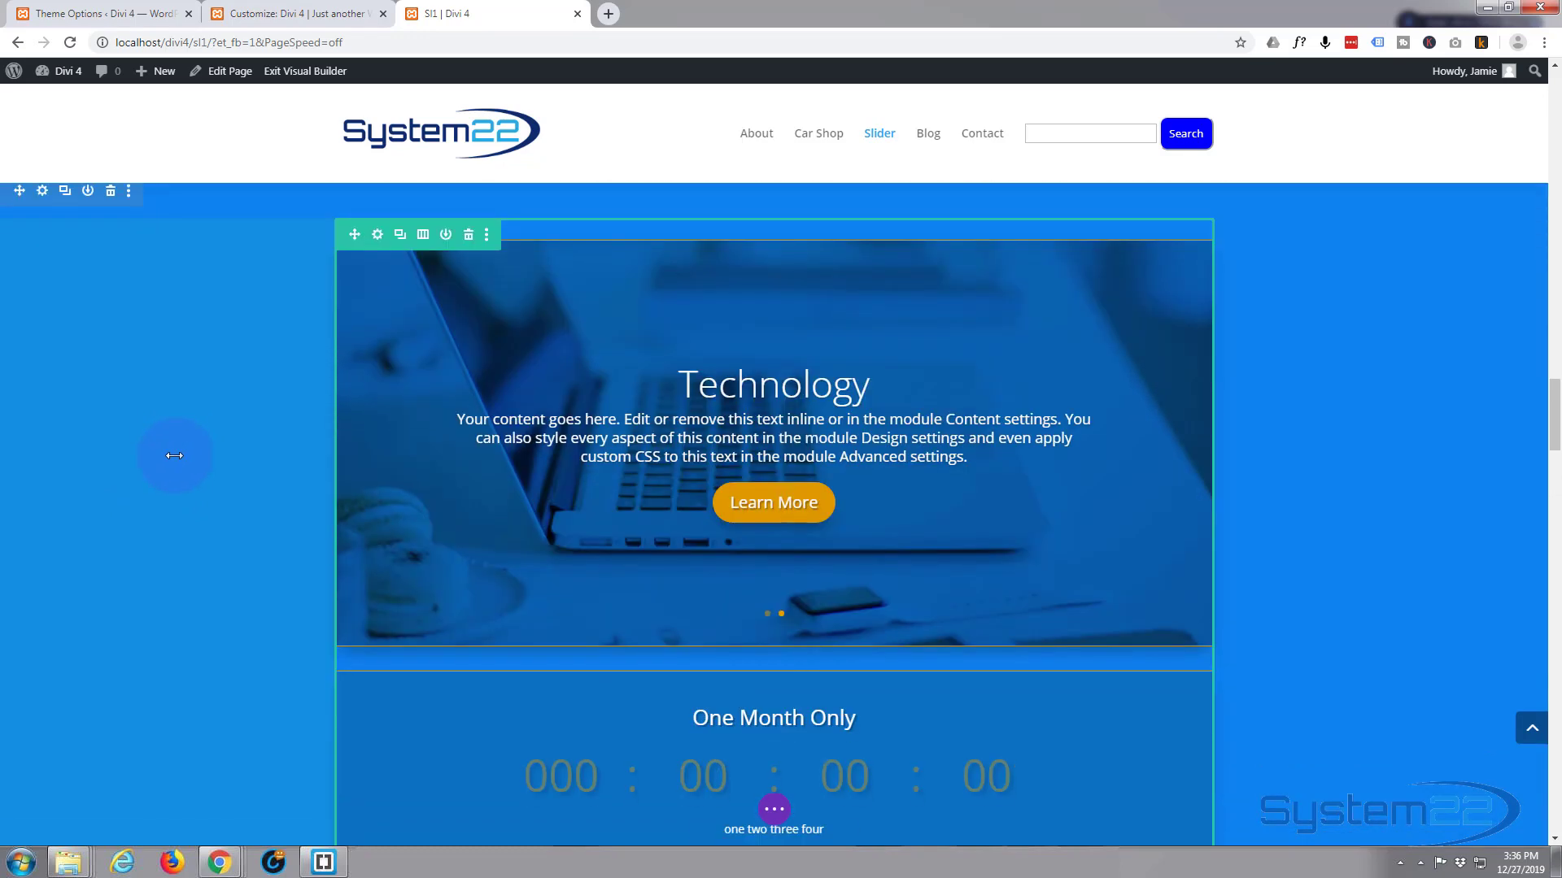
{"action": "scroll", "coordinate": [174, 455], "scroll_direction": "up", "scroll_amount": 2}
{"action": "scroll", "coordinate": [173, 456], "scroll_direction": "down", "scroll_amount": 2}
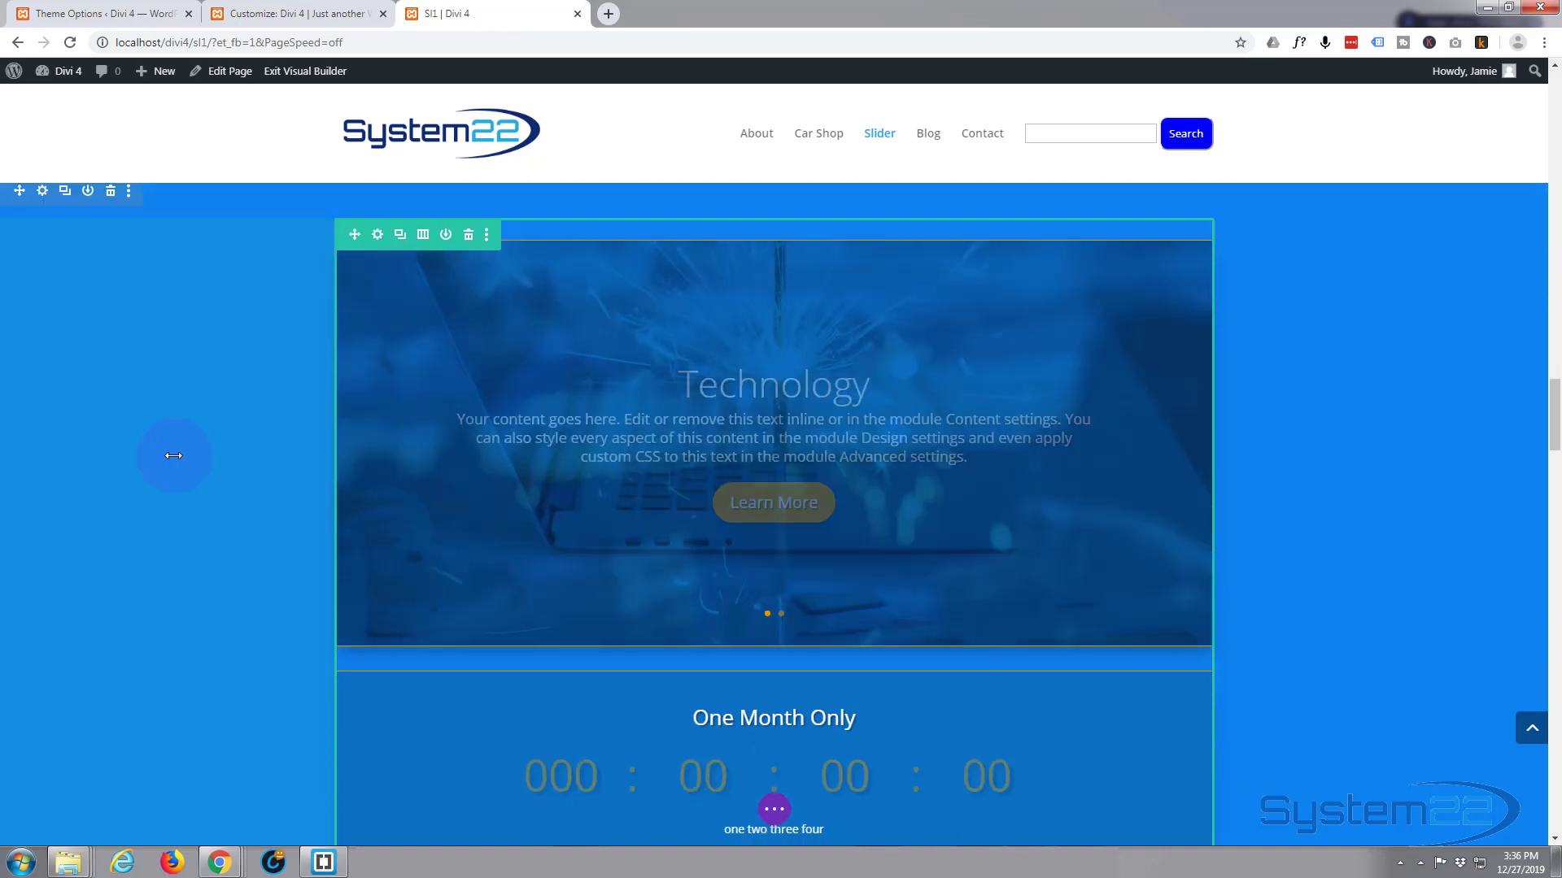
{"action": "scroll", "coordinate": [172, 455], "scroll_direction": "up", "scroll_amount": 2}
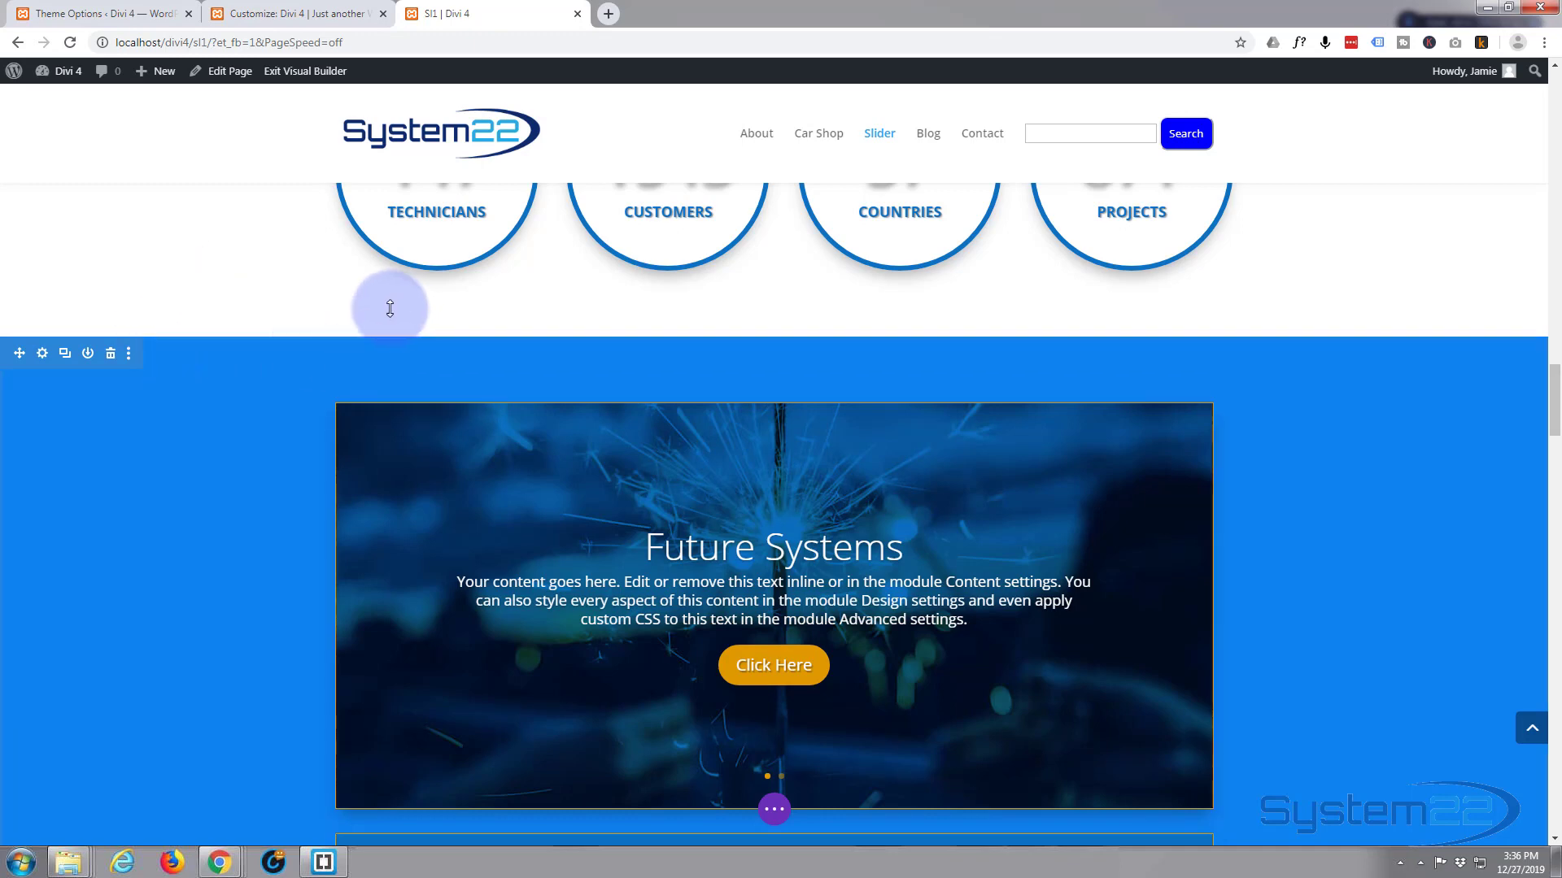
{"action": "scroll", "coordinate": [391, 305], "scroll_direction": "up", "scroll_amount": 3}
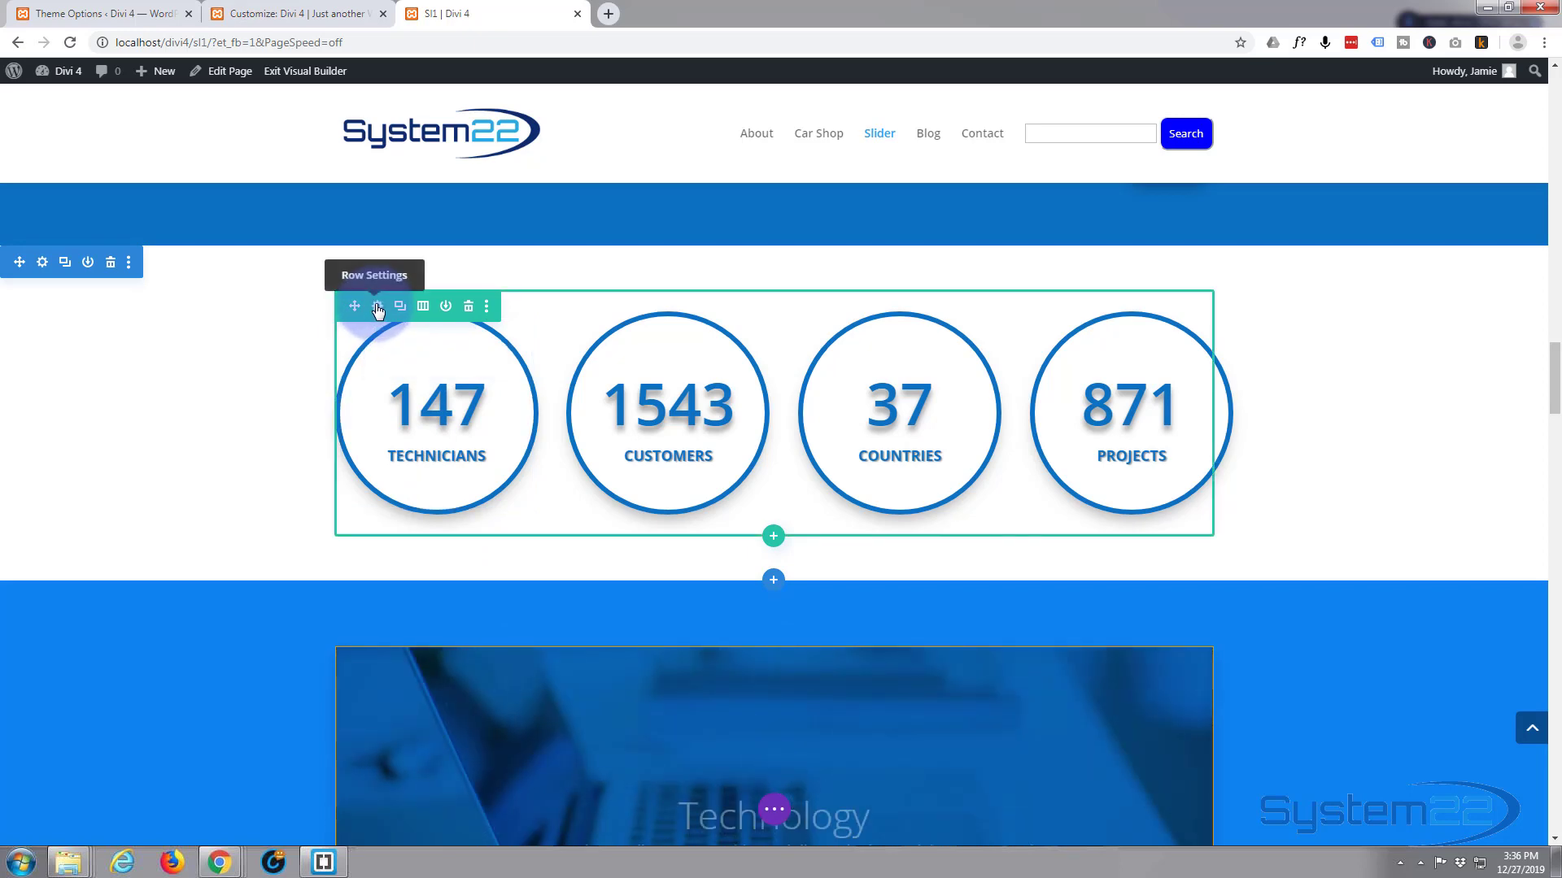
Give the counters row 100px bottom padding under Design > Spacing and save.
{"action": "left_click", "coordinate": [377, 309]}
{"action": "left_click", "coordinate": [760, 304]}
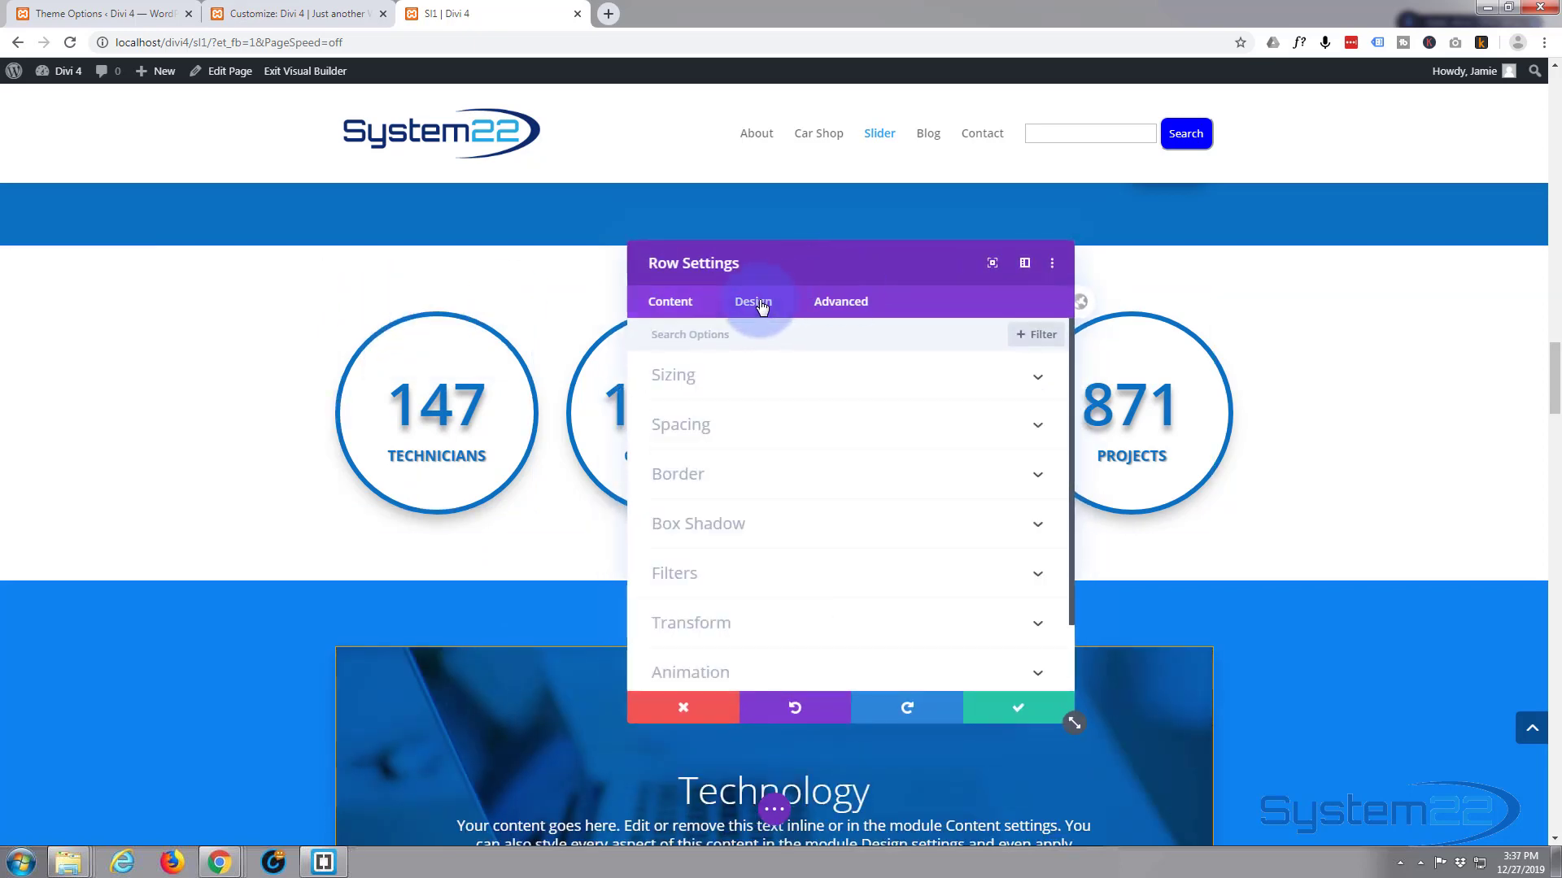
{"action": "left_click", "coordinate": [792, 428]}
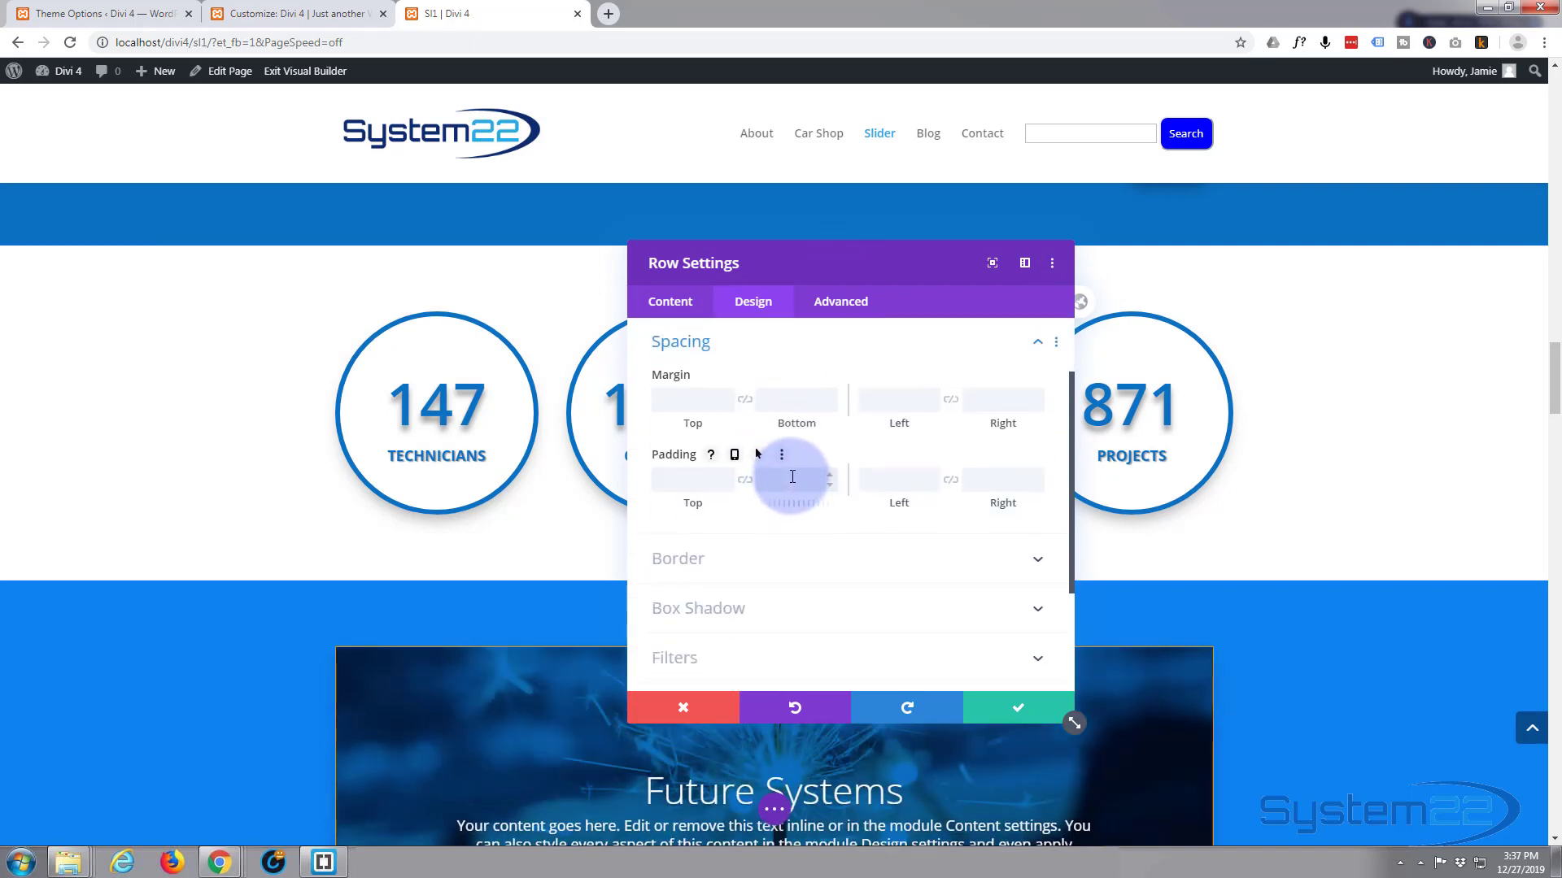
{"action": "left_click", "coordinate": [929, 427]}
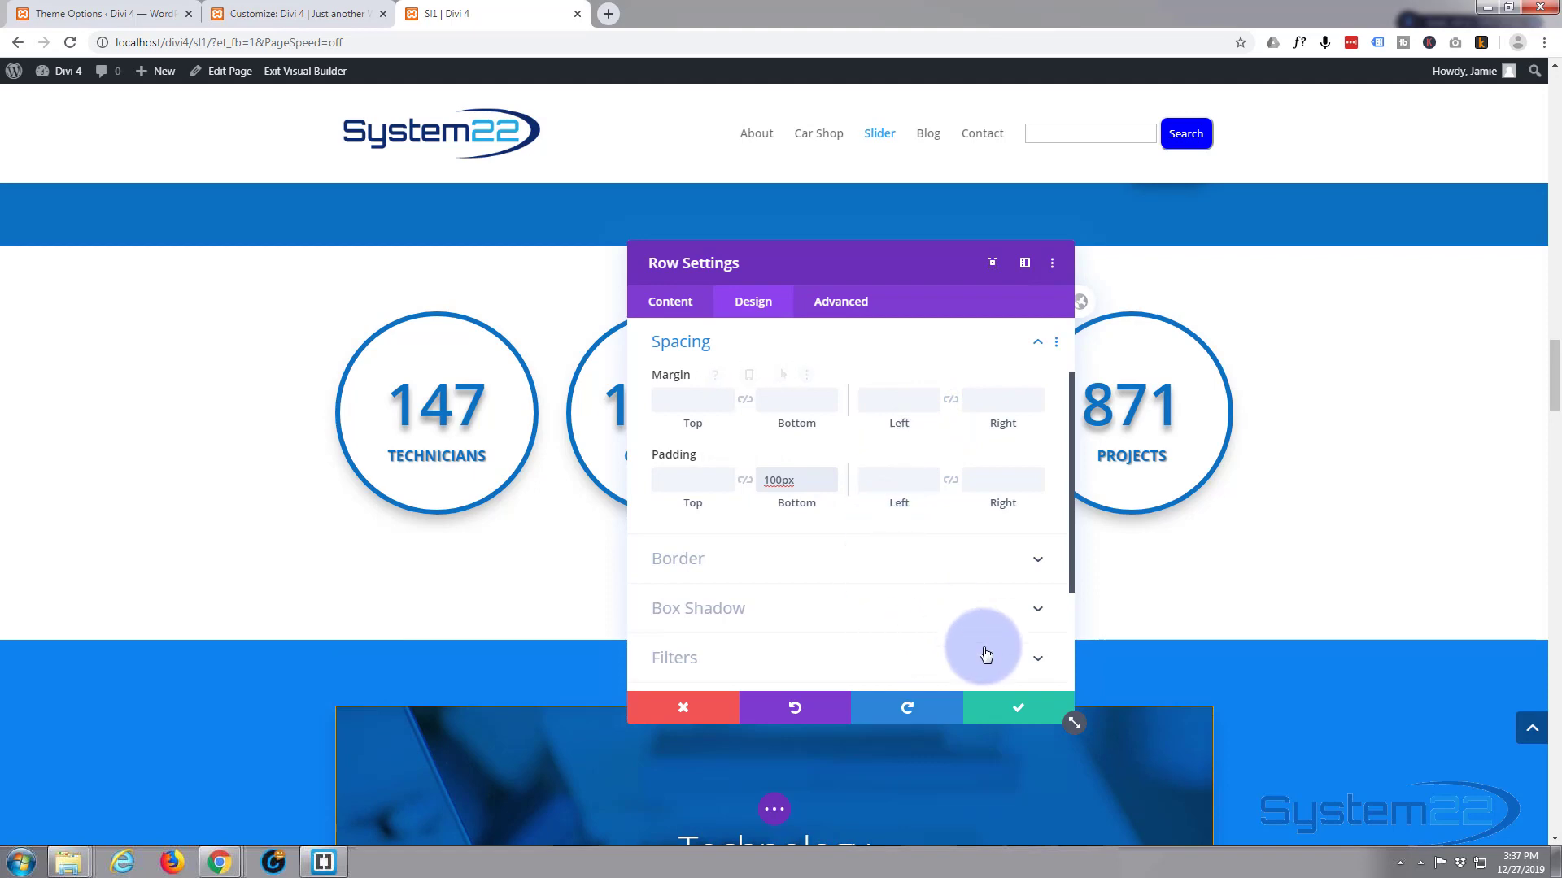
{"action": "left_click", "coordinate": [1020, 711]}
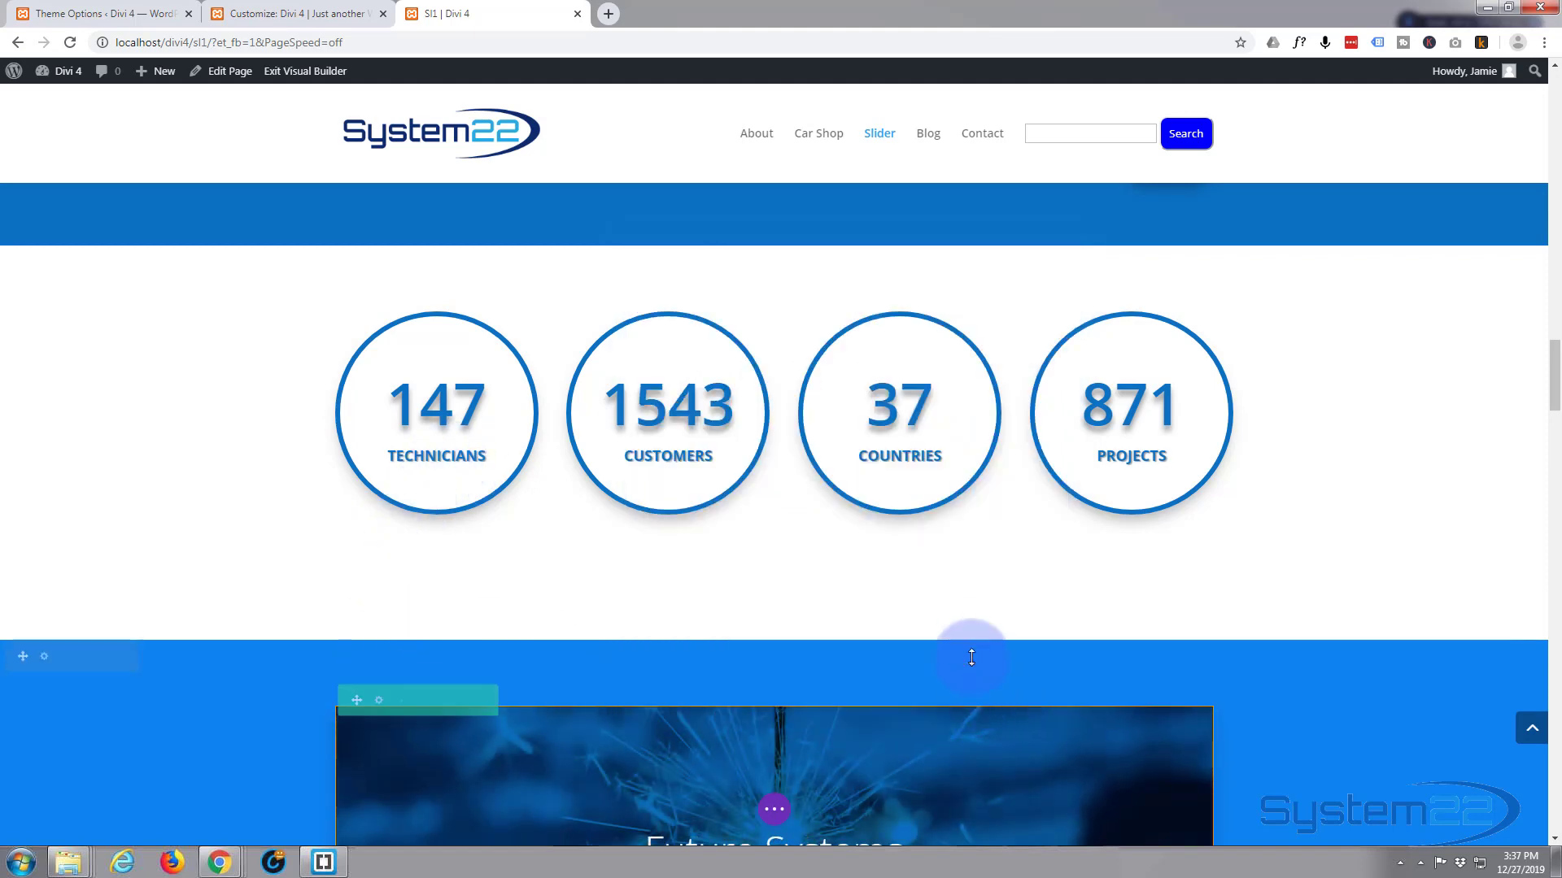
Open the slider row's spacing settings and give it a -150px top margin.
{"action": "scroll", "coordinate": [963, 581], "scroll_direction": "down", "scroll_amount": 3}
{"action": "scroll", "coordinate": [963, 581], "scroll_direction": "down", "scroll_amount": 2}
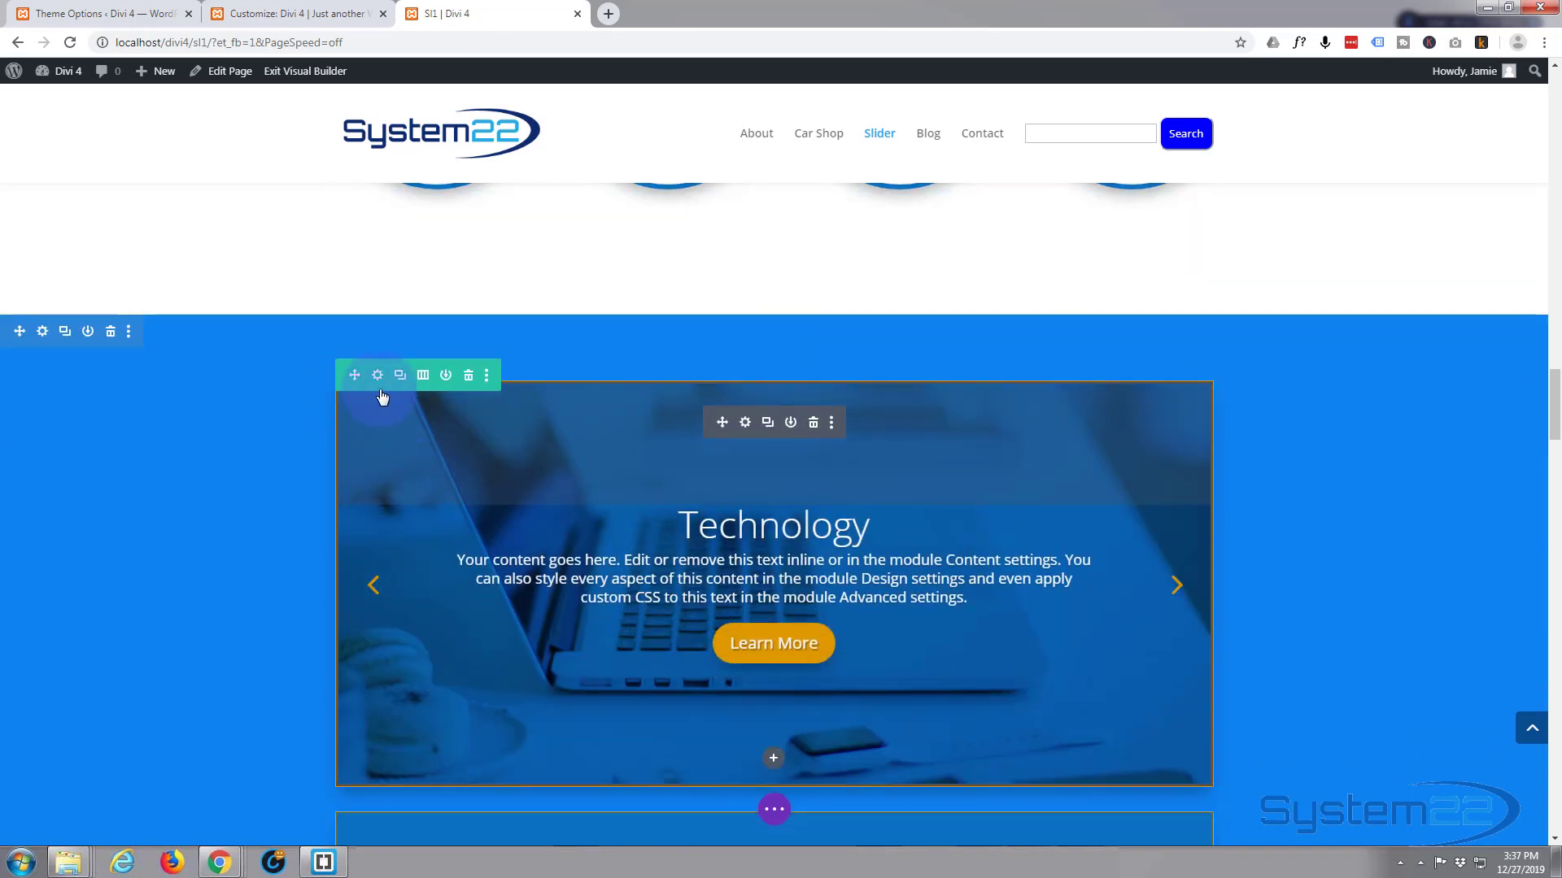
{"action": "left_click", "coordinate": [378, 376]}
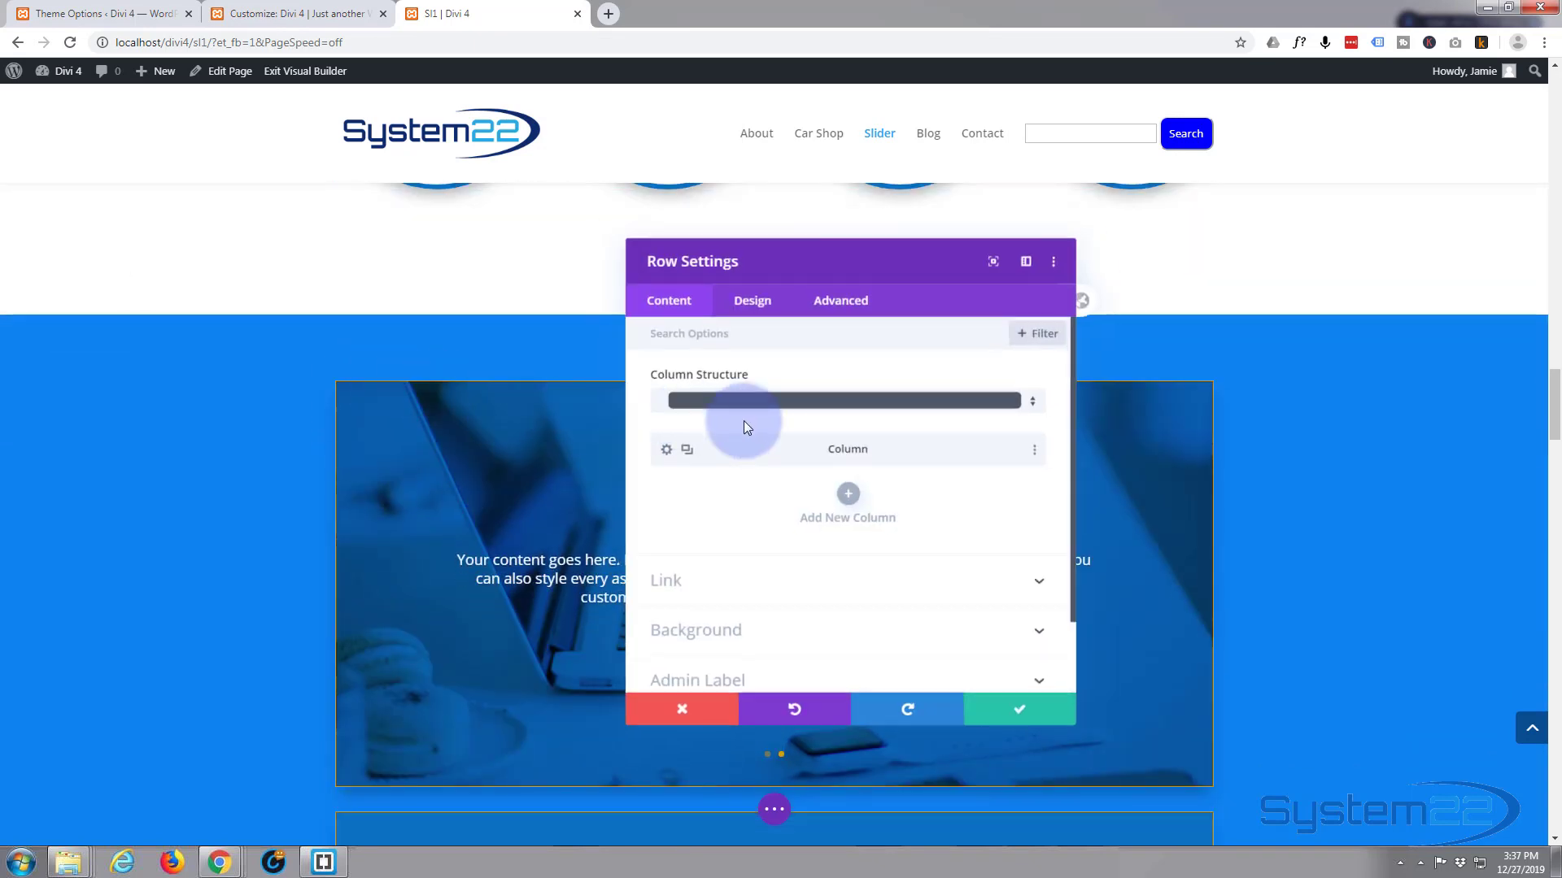
{"action": "left_click", "coordinate": [752, 310]}
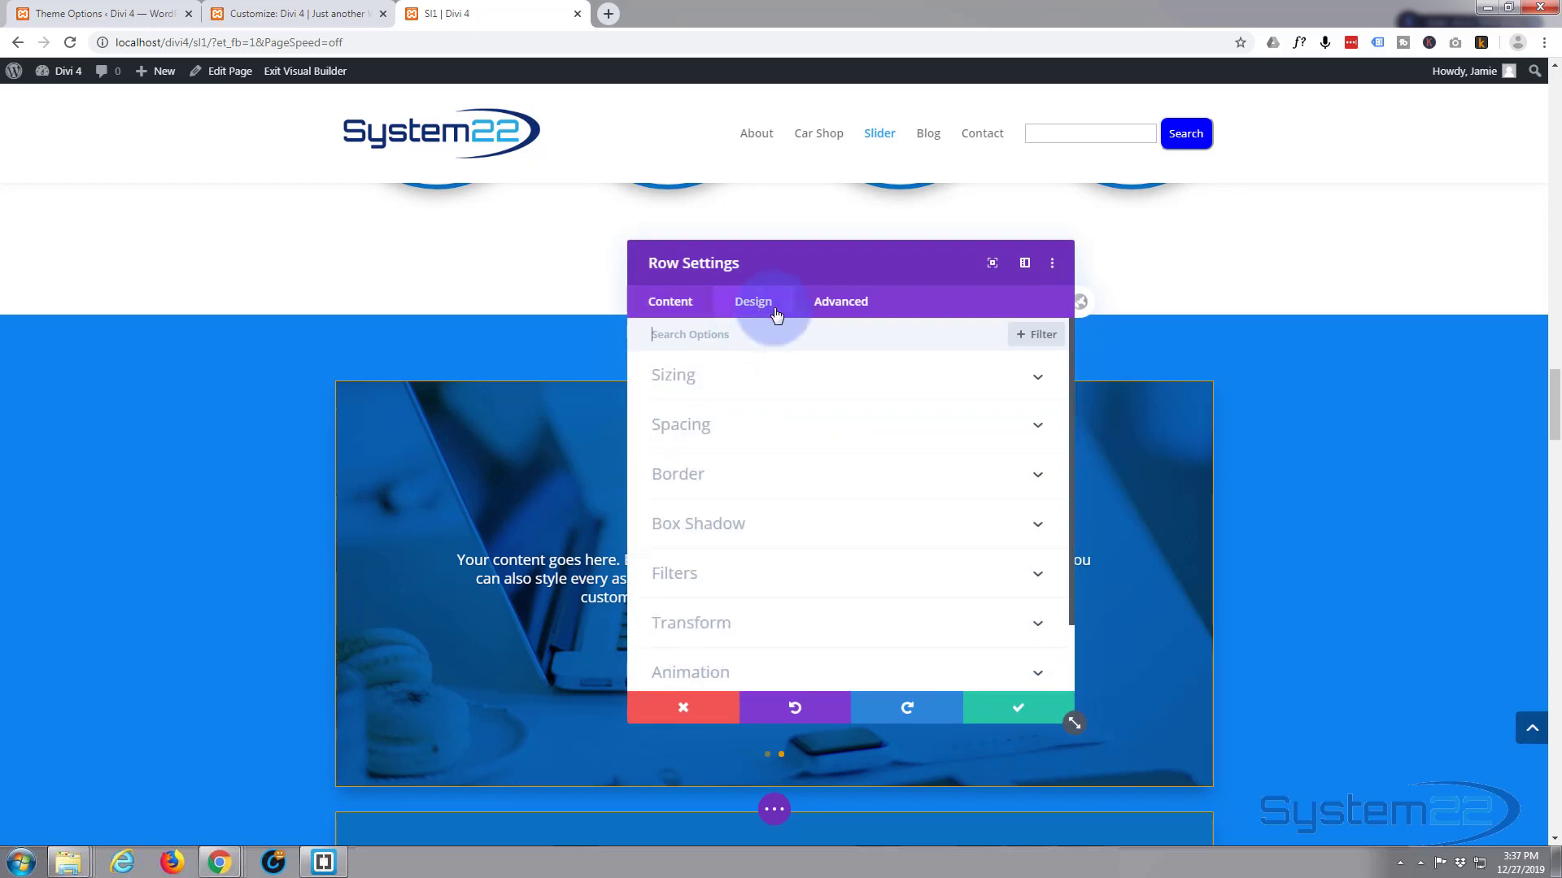
{"action": "left_click", "coordinate": [783, 435]}
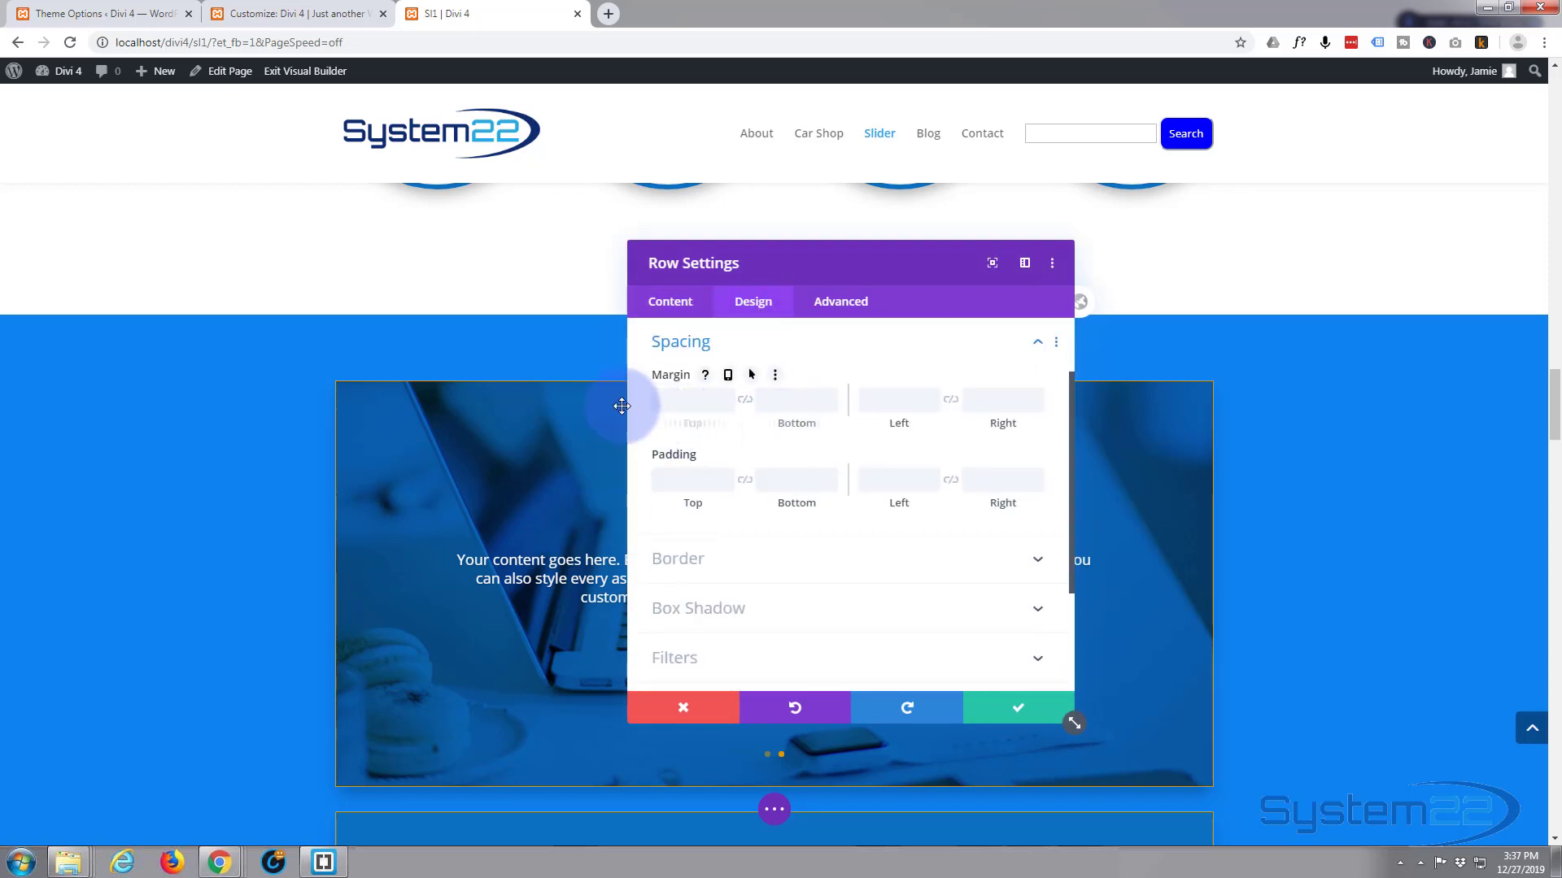
{"action": "left_click", "coordinate": [682, 395]}
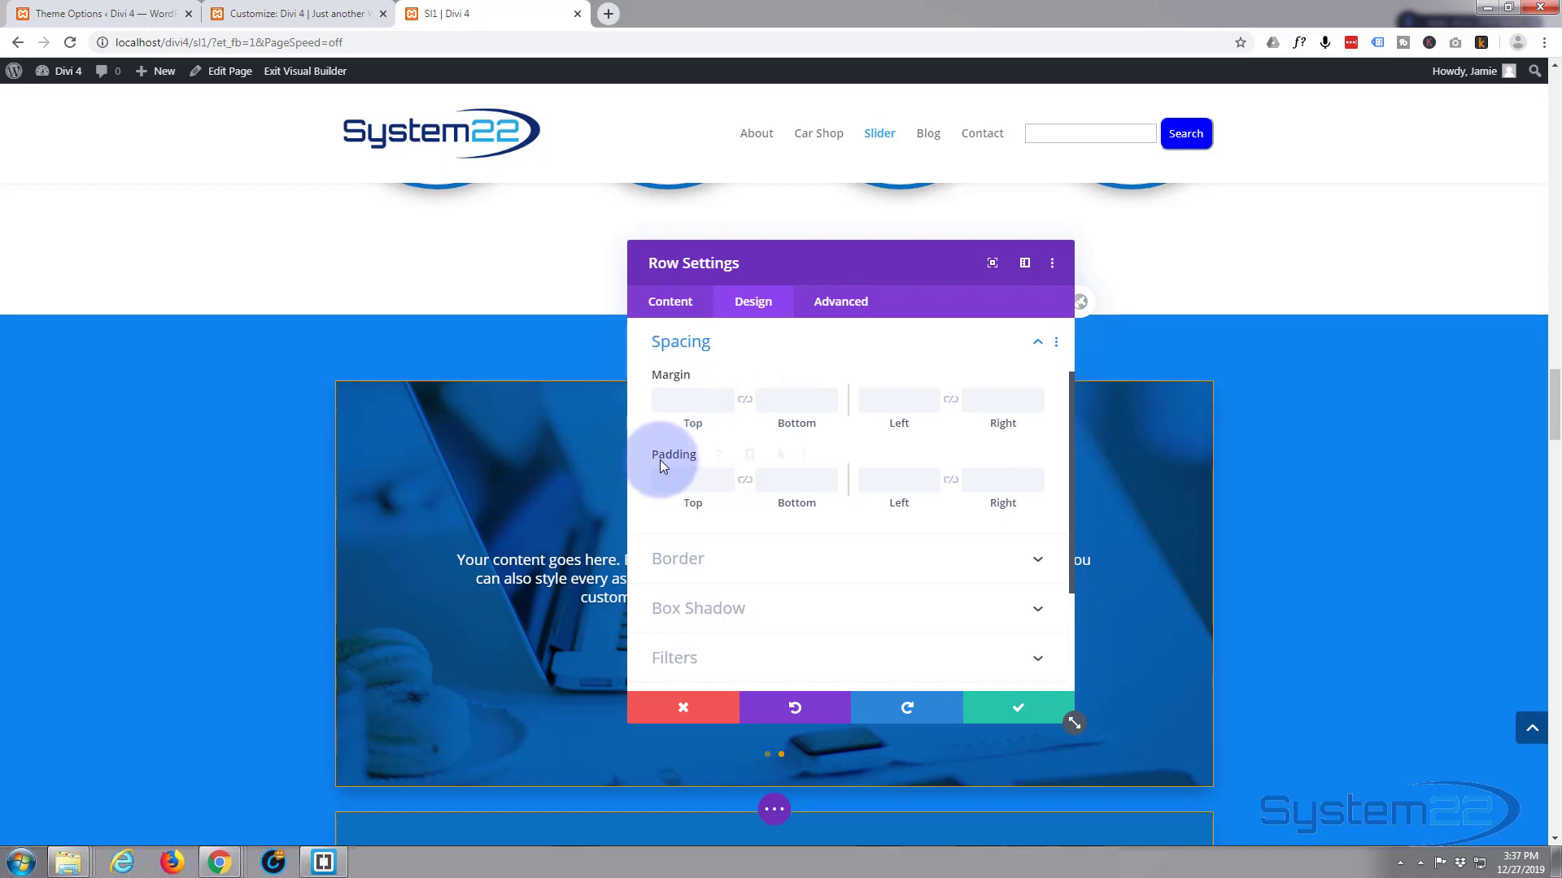
{"action": "left_click", "coordinate": [725, 407]}
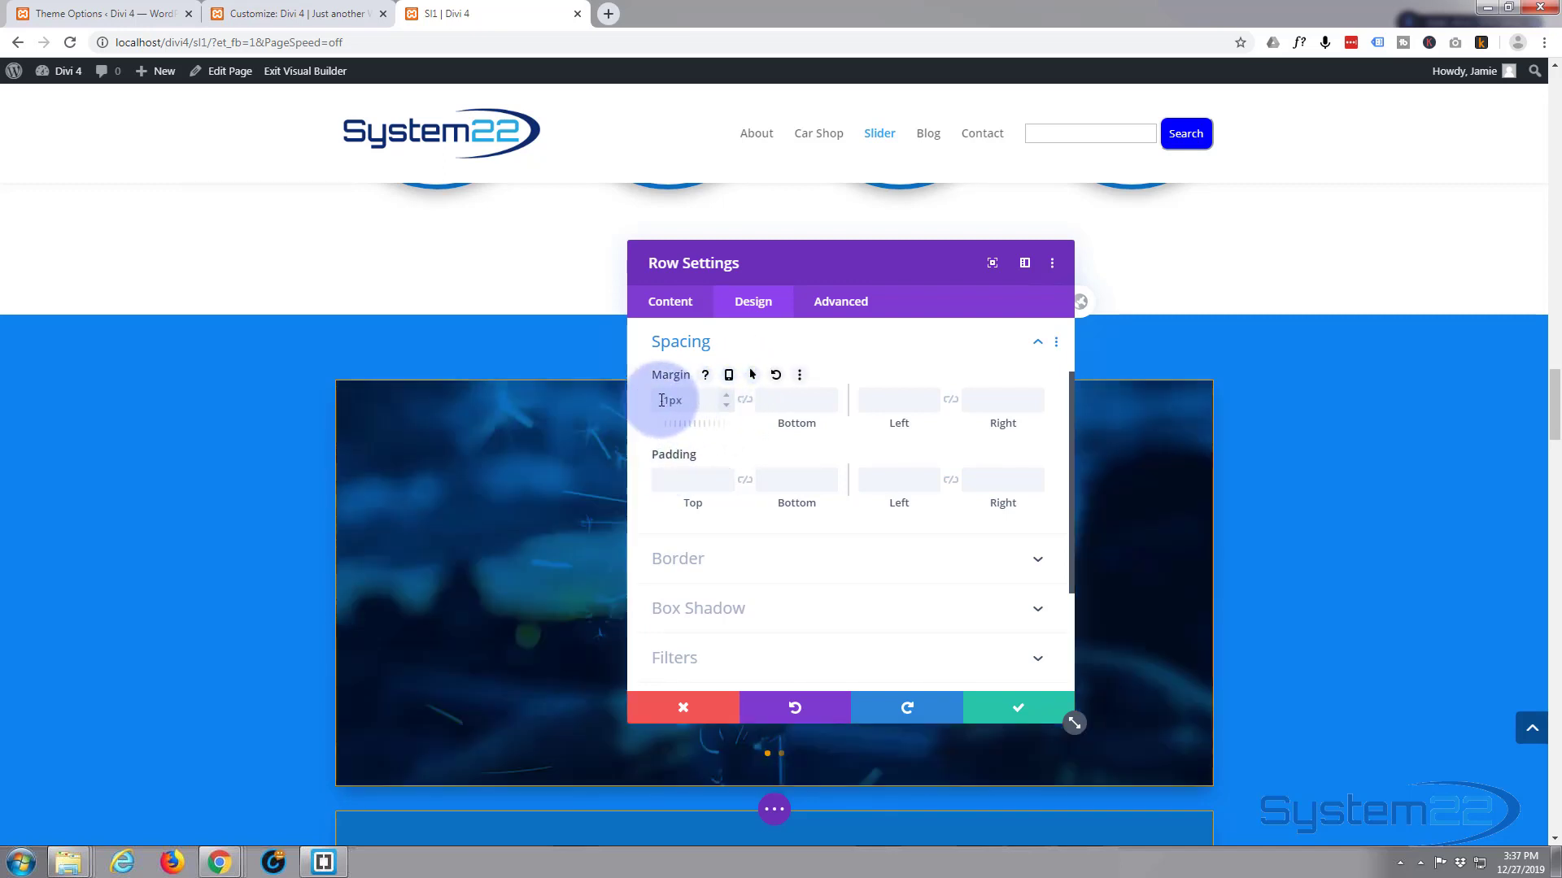
{"action": "left_click_drag", "start_coordinate": [671, 401], "coordinate": [690, 397]}
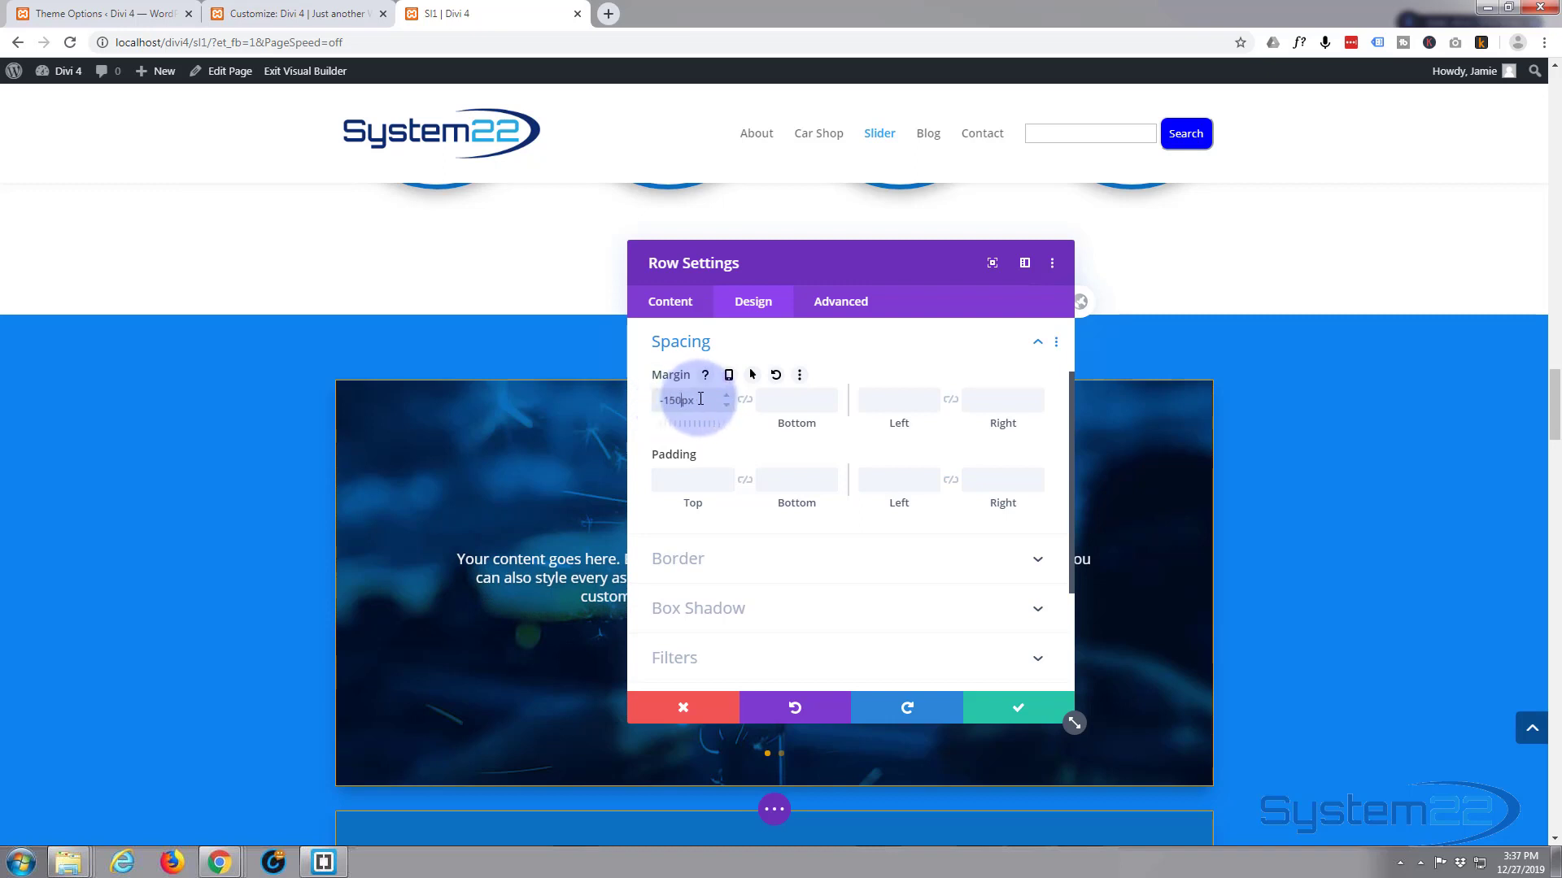
{"action": "type", "text": "50"}
{"action": "left_click", "coordinate": [939, 372]}
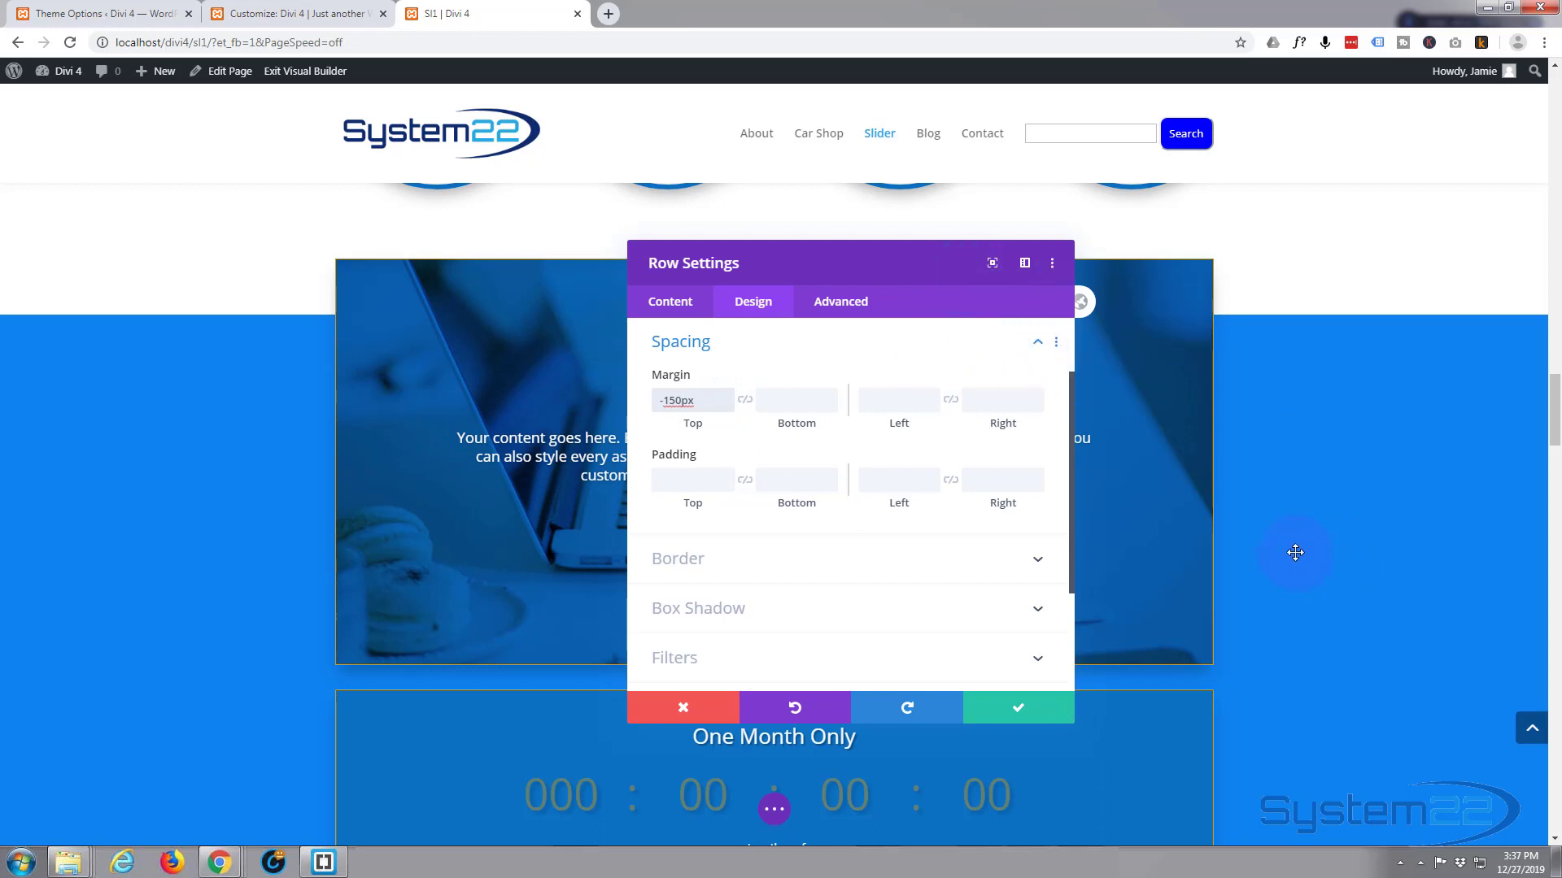
Fine-tune the slider row's top margin to -173px and check the overlap.
{"action": "scroll", "coordinate": [1296, 553], "scroll_direction": "up", "scroll_amount": 2}
{"action": "left_click_drag", "start_coordinate": [908, 271], "coordinate": [1331, 320]}
{"action": "left_click", "coordinate": [1112, 474]}
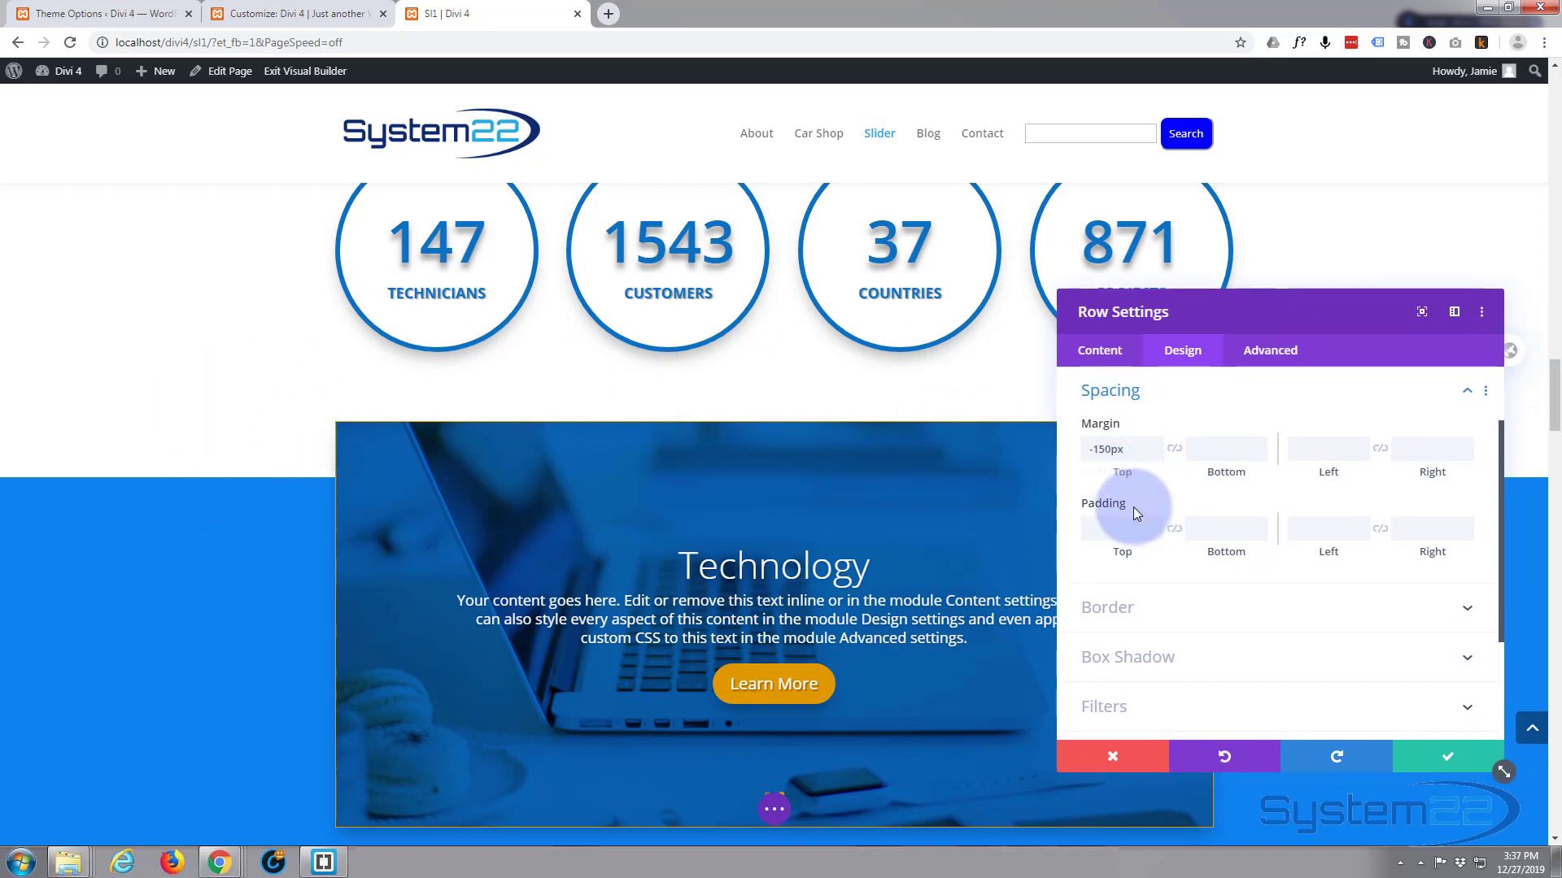
{"action": "left_click", "coordinate": [1103, 442]}
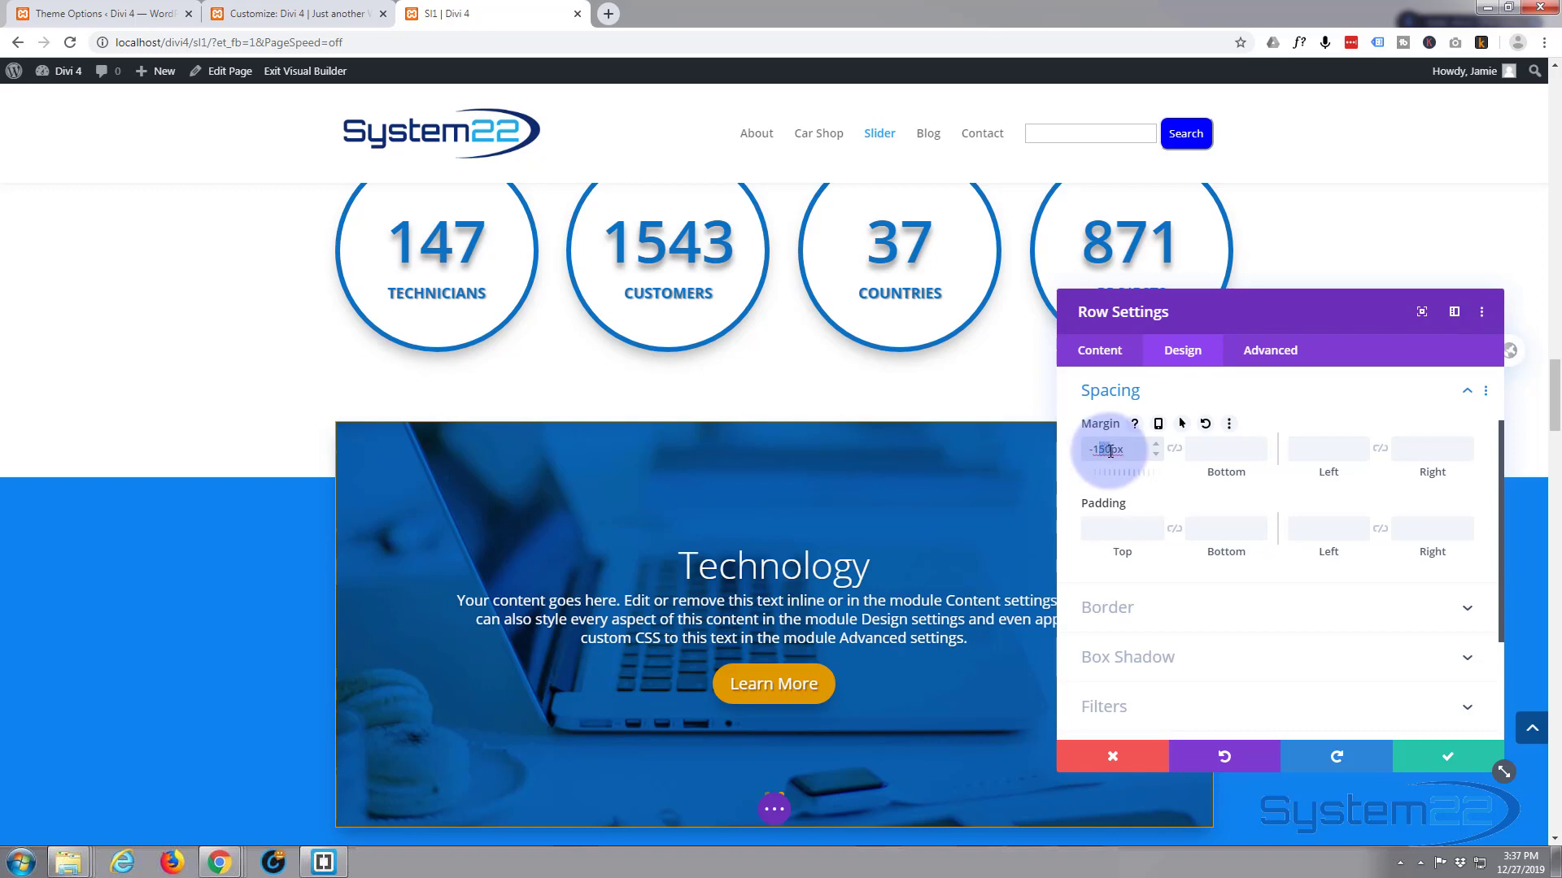
{"action": "type", "text": "175"}
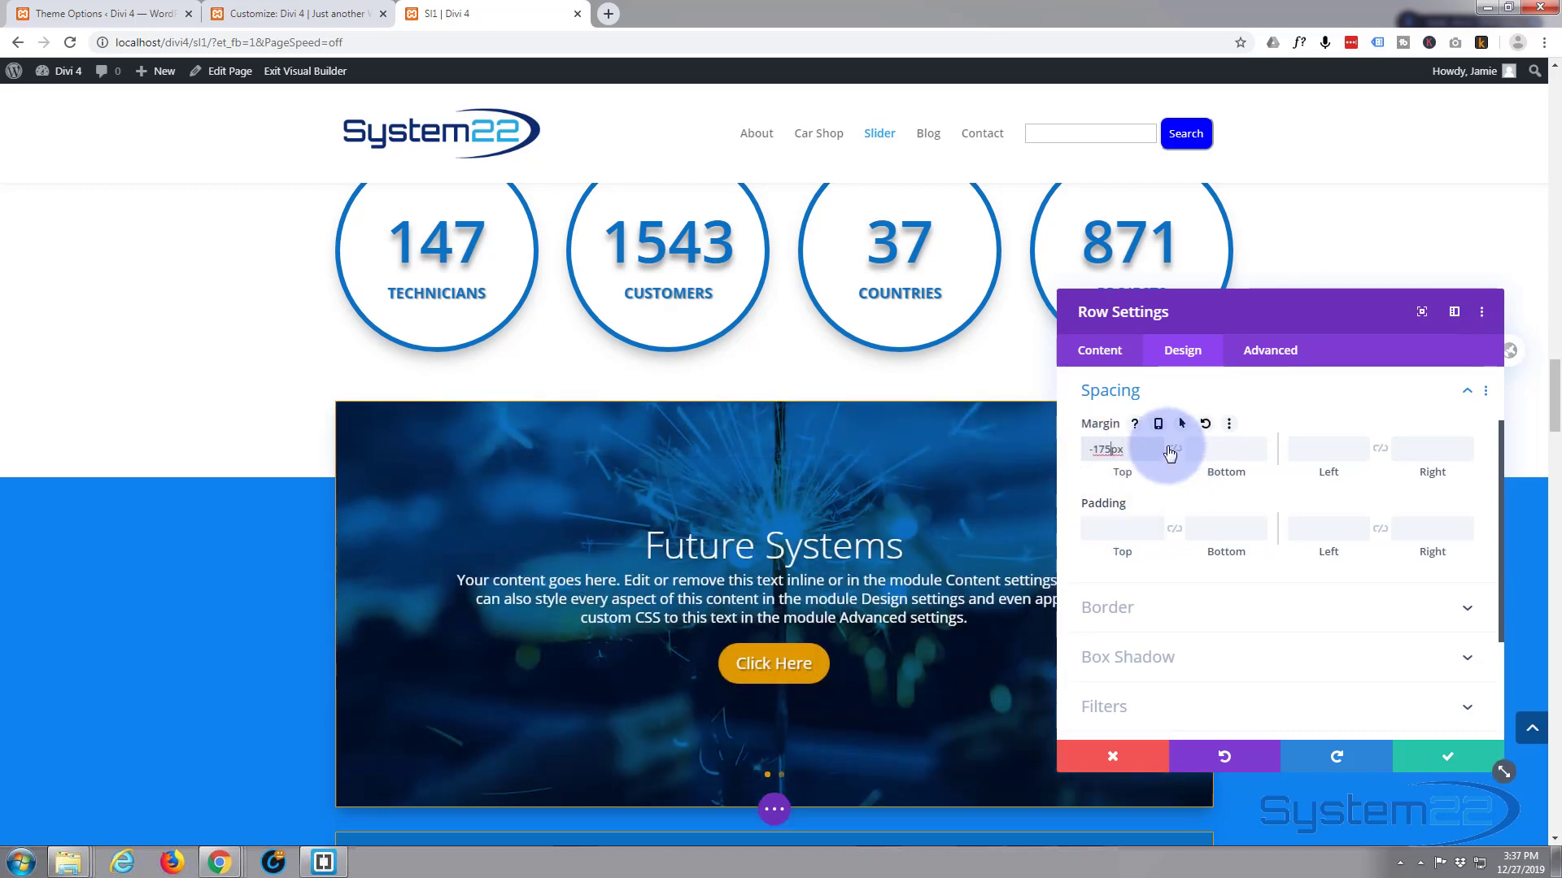
{"action": "key", "text": "BackSpace"}
{"action": "type", "text": "0"}
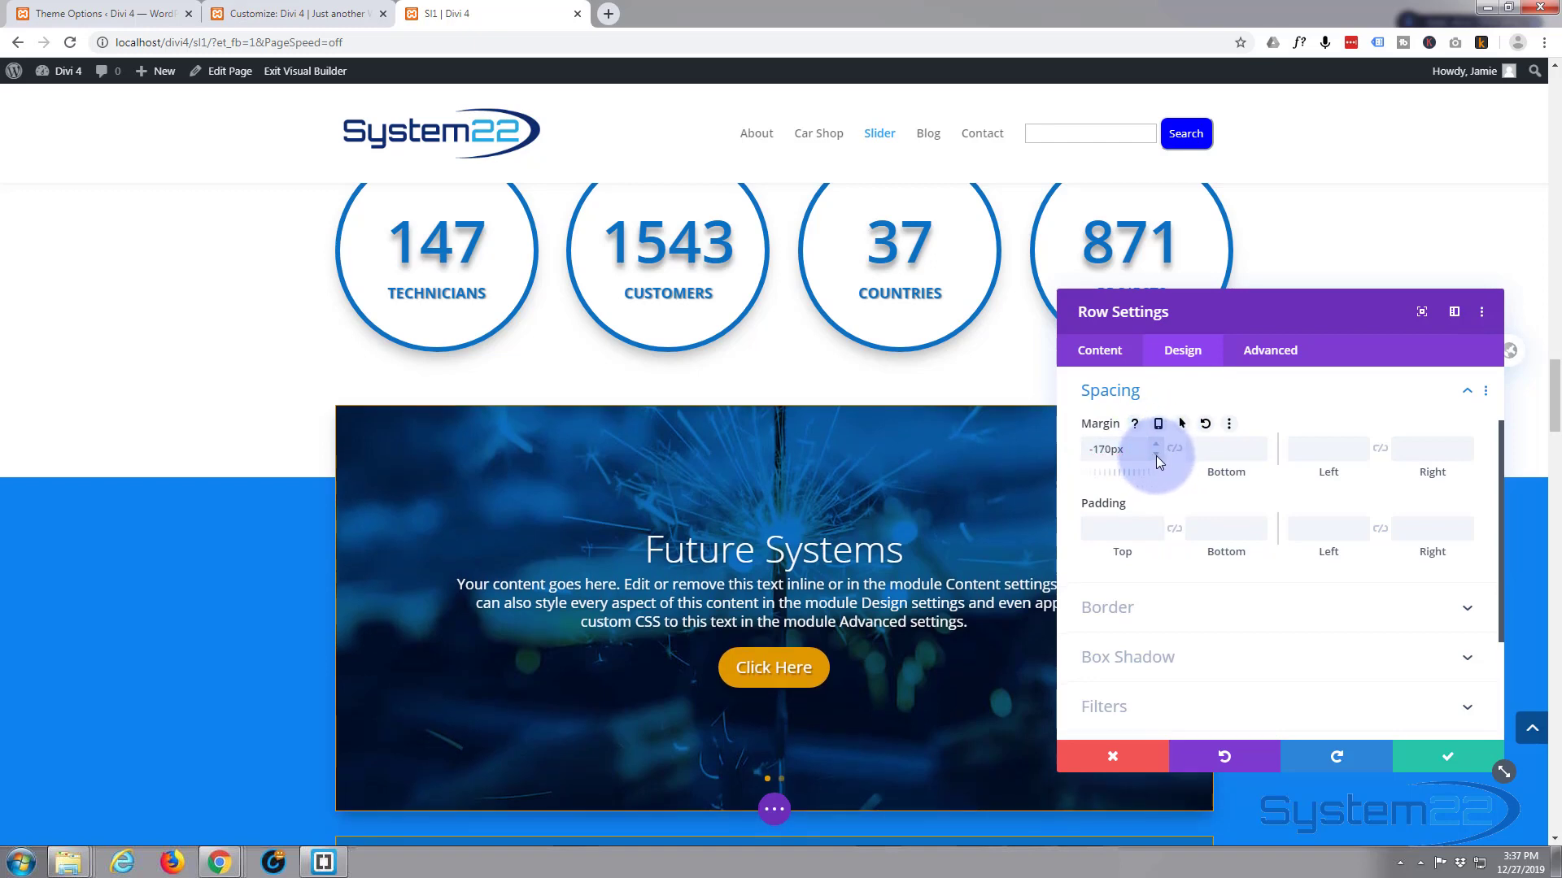
{"action": "left_click", "coordinate": [1155, 455]}
{"action": "left_click", "coordinate": [1155, 454]}
{"action": "left_click", "coordinate": [1155, 455]}
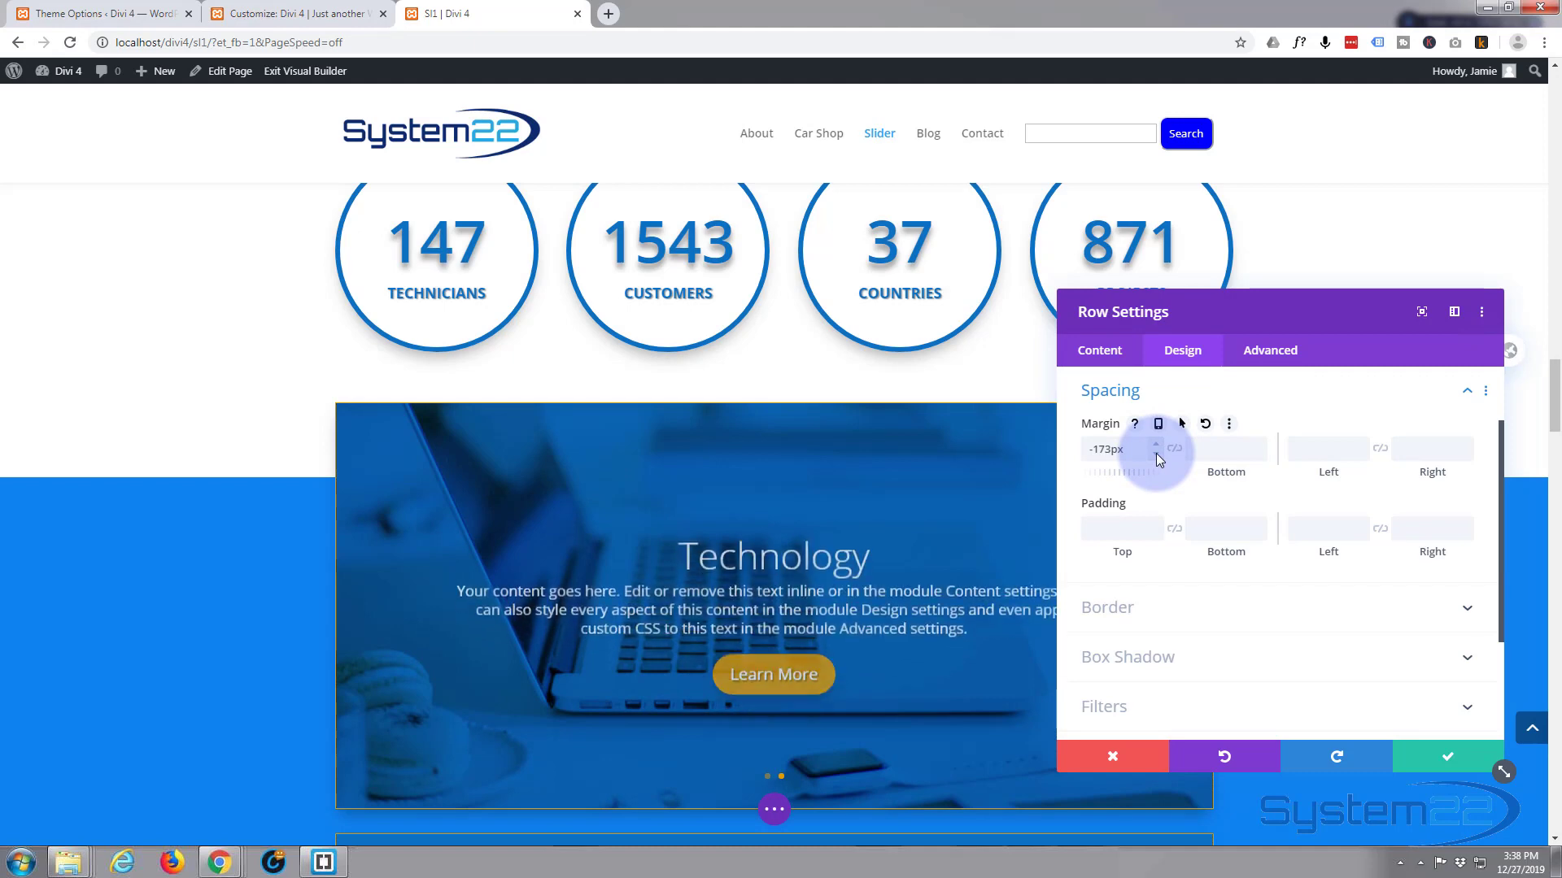
{"action": "scroll", "coordinate": [73, 489], "scroll_direction": "down", "scroll_amount": 1}
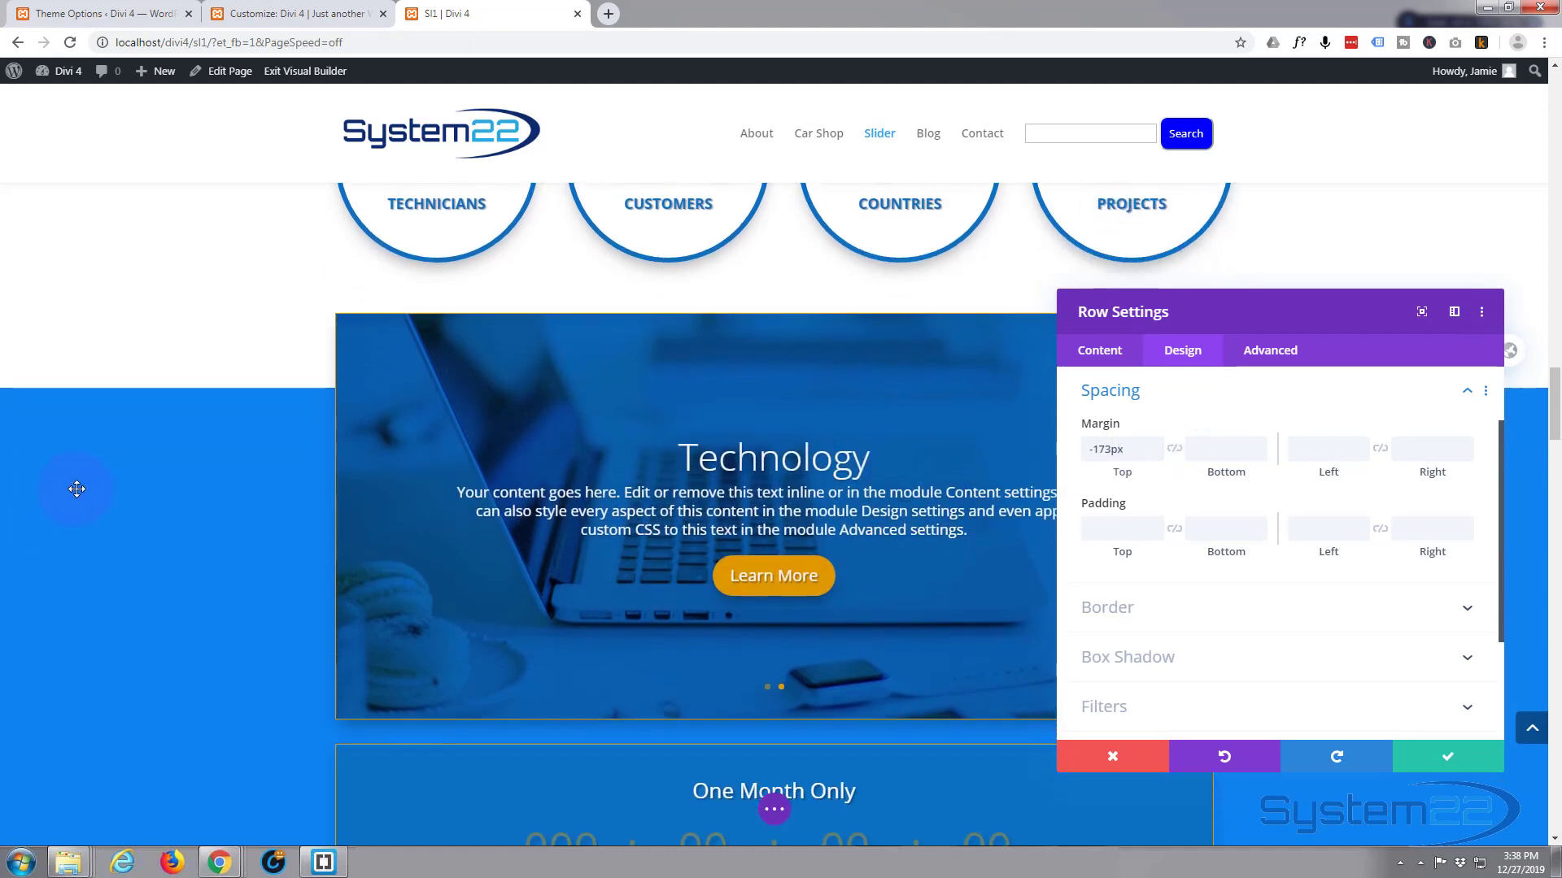
{"action": "scroll", "coordinate": [77, 492], "scroll_direction": "down", "scroll_amount": 1}
{"action": "scroll", "coordinate": [130, 570], "scroll_direction": "up", "scroll_amount": 2}
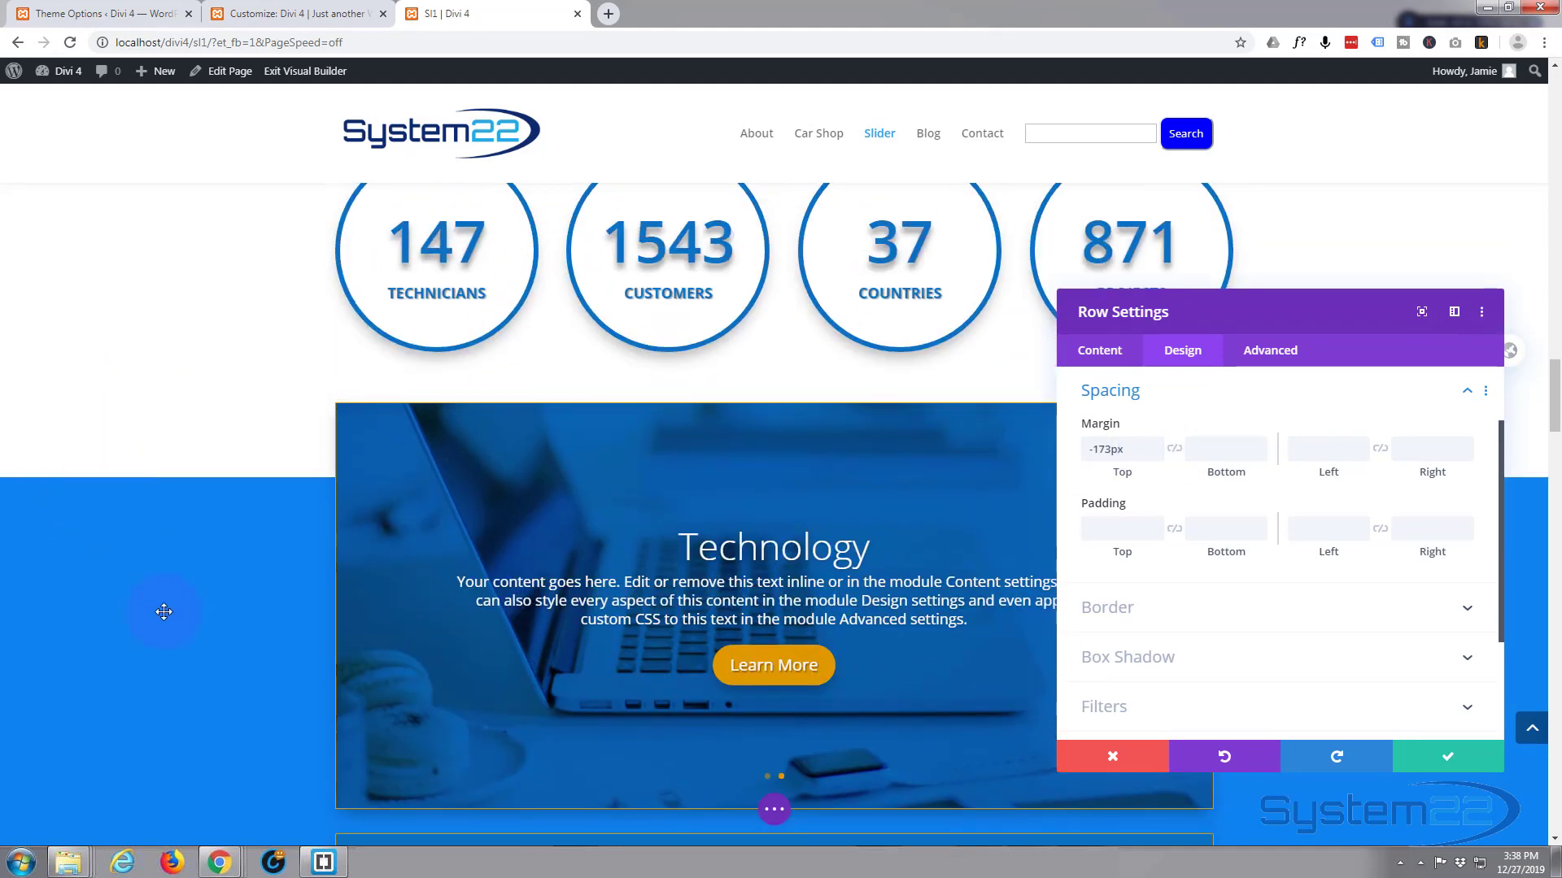
{"action": "scroll", "coordinate": [236, 511], "scroll_direction": "down", "scroll_amount": 4}
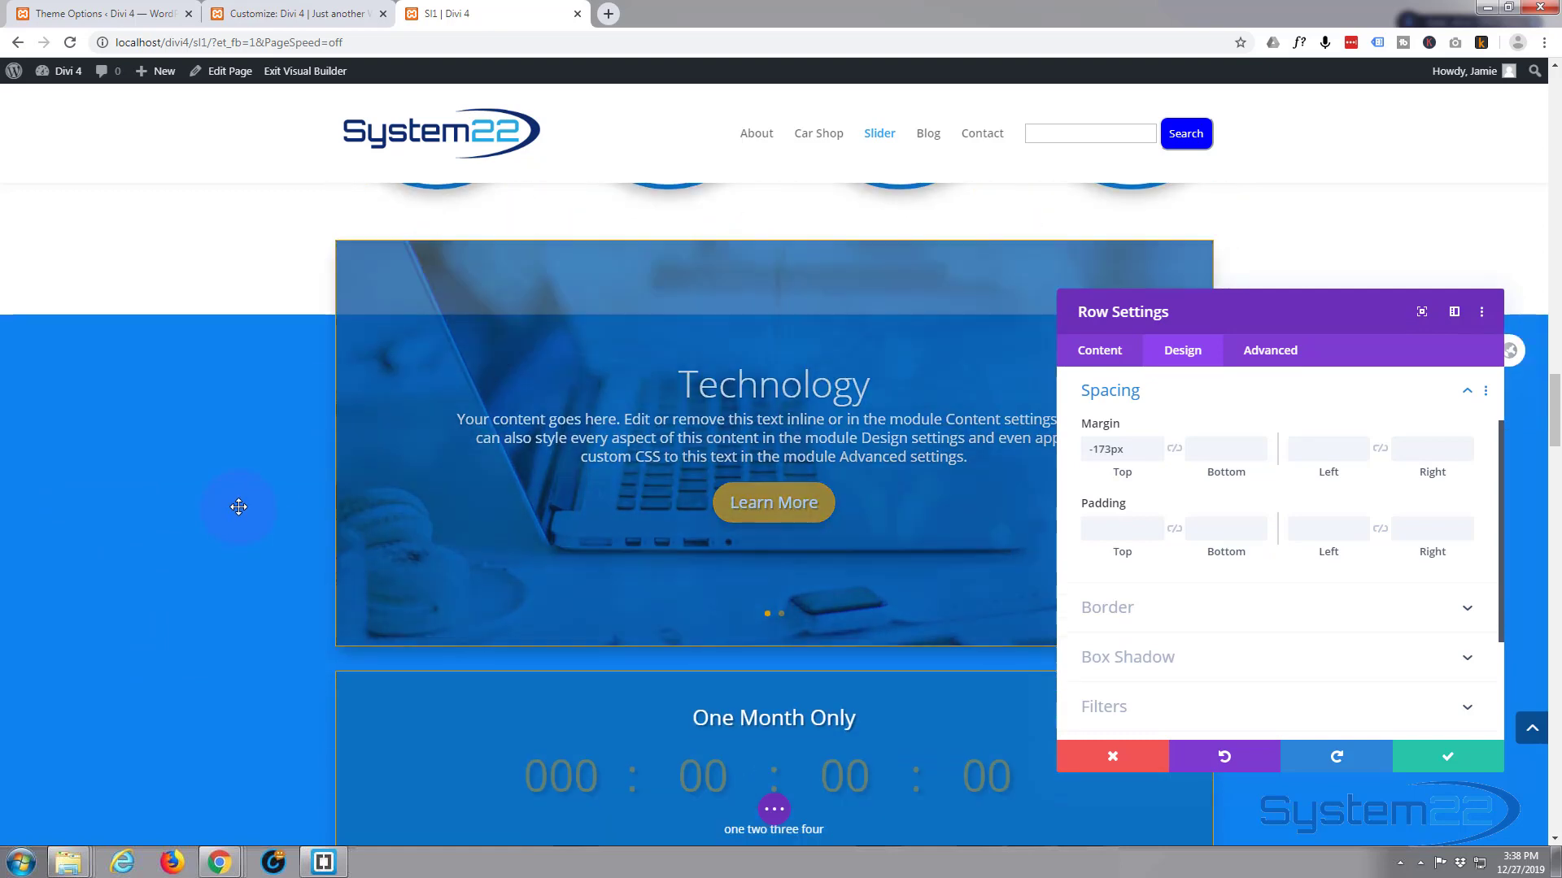
{"action": "scroll", "coordinate": [238, 504], "scroll_direction": "down", "scroll_amount": 1}
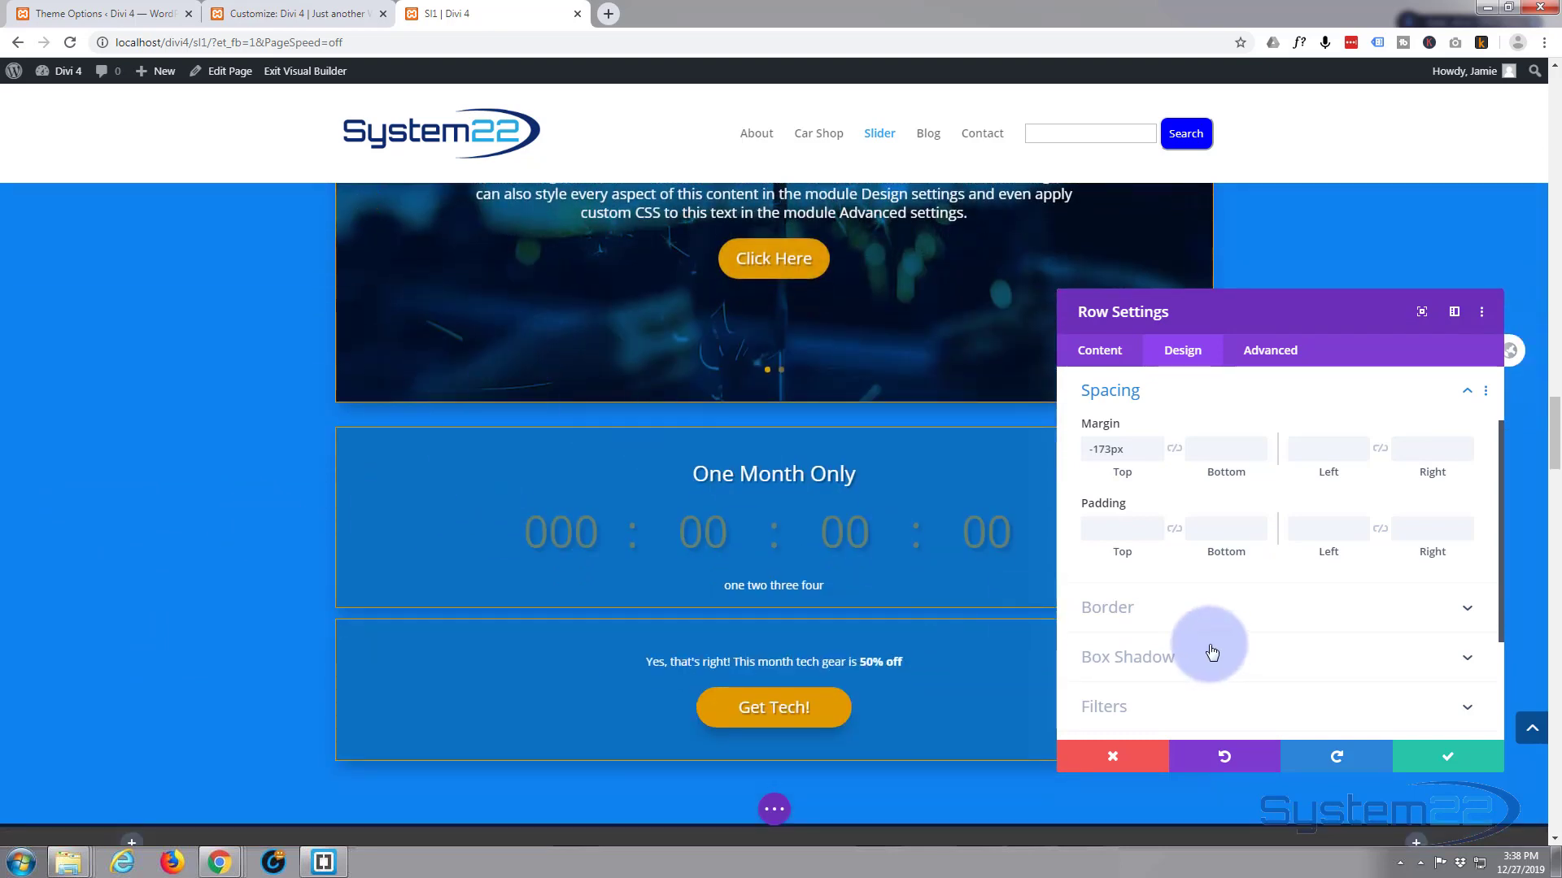
{"action": "scroll", "coordinate": [193, 546], "scroll_direction": "up", "scroll_amount": 2}
{"action": "scroll", "coordinate": [274, 459], "scroll_direction": "down", "scroll_amount": 3}
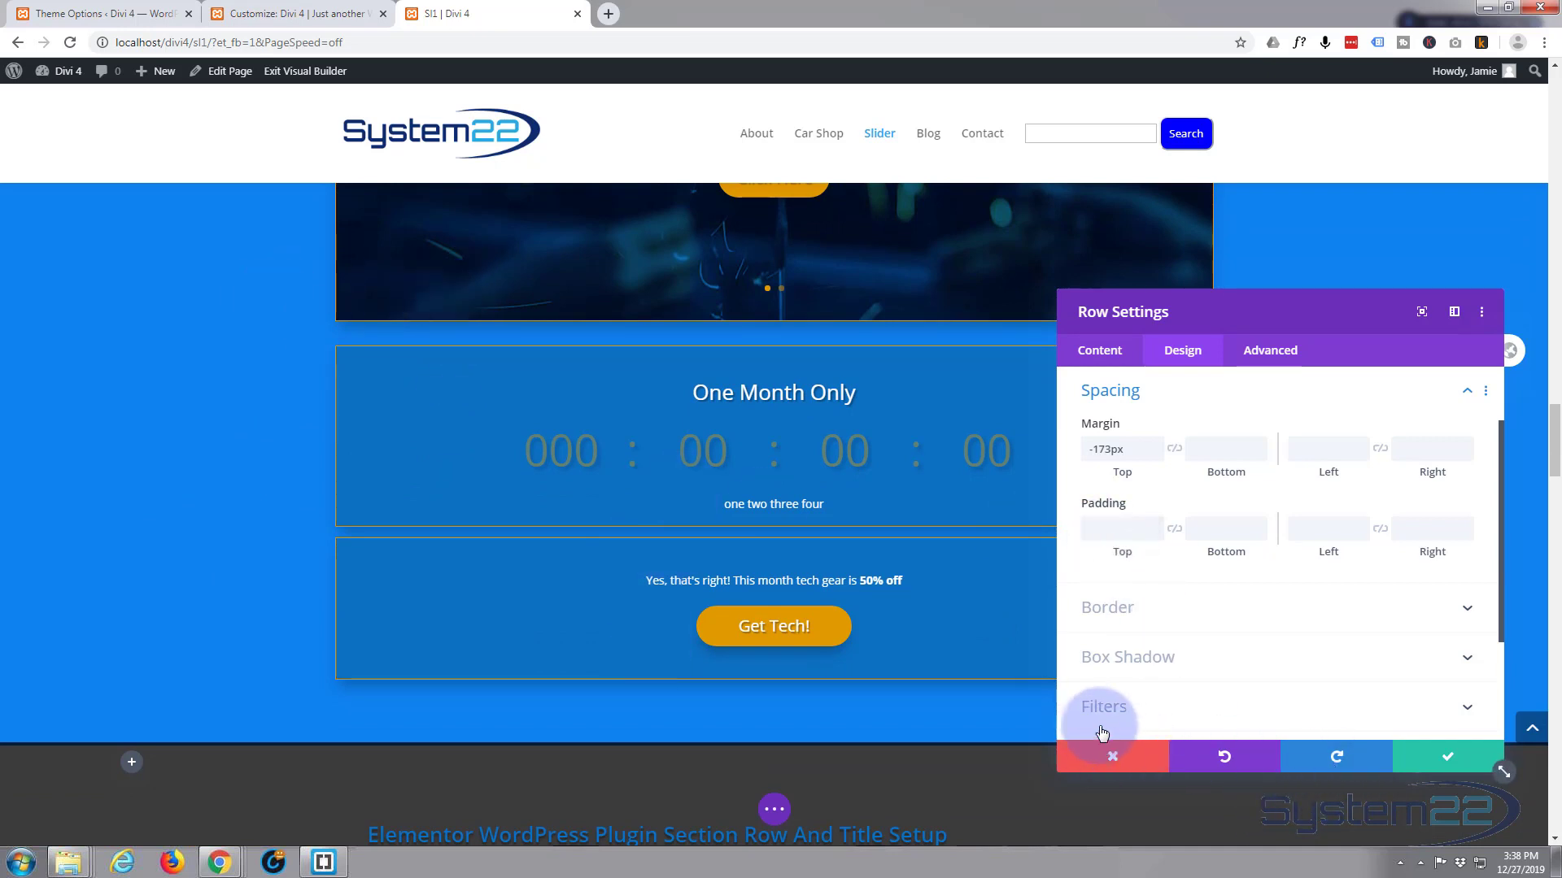
Save the slider row and set the countdown timer's date to 16 October 2020.
{"action": "left_click", "coordinate": [1447, 763]}
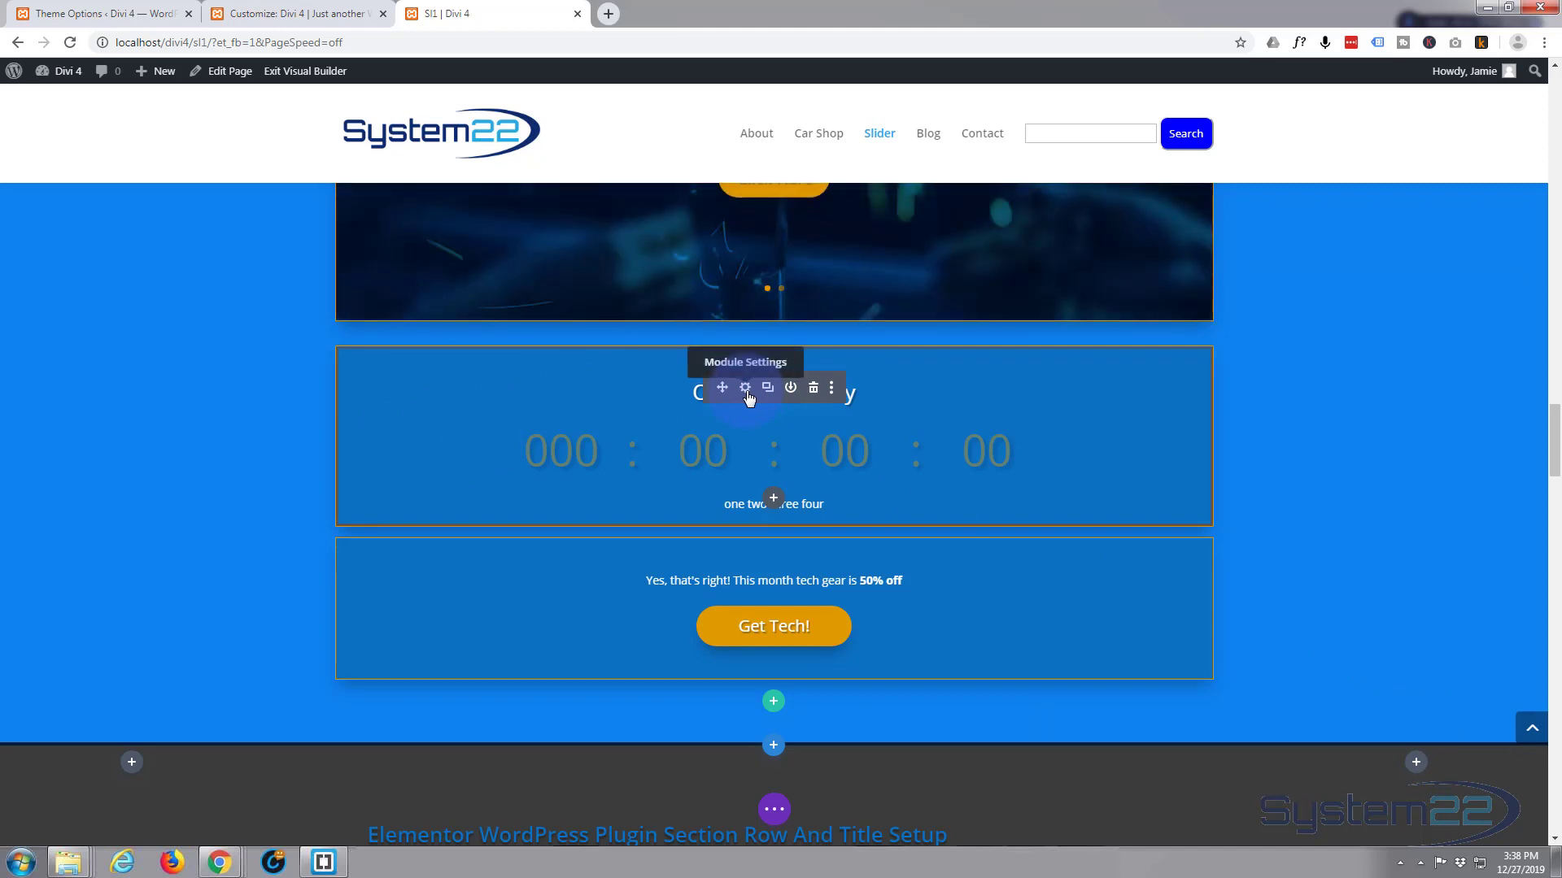
{"action": "left_click", "coordinate": [747, 392]}
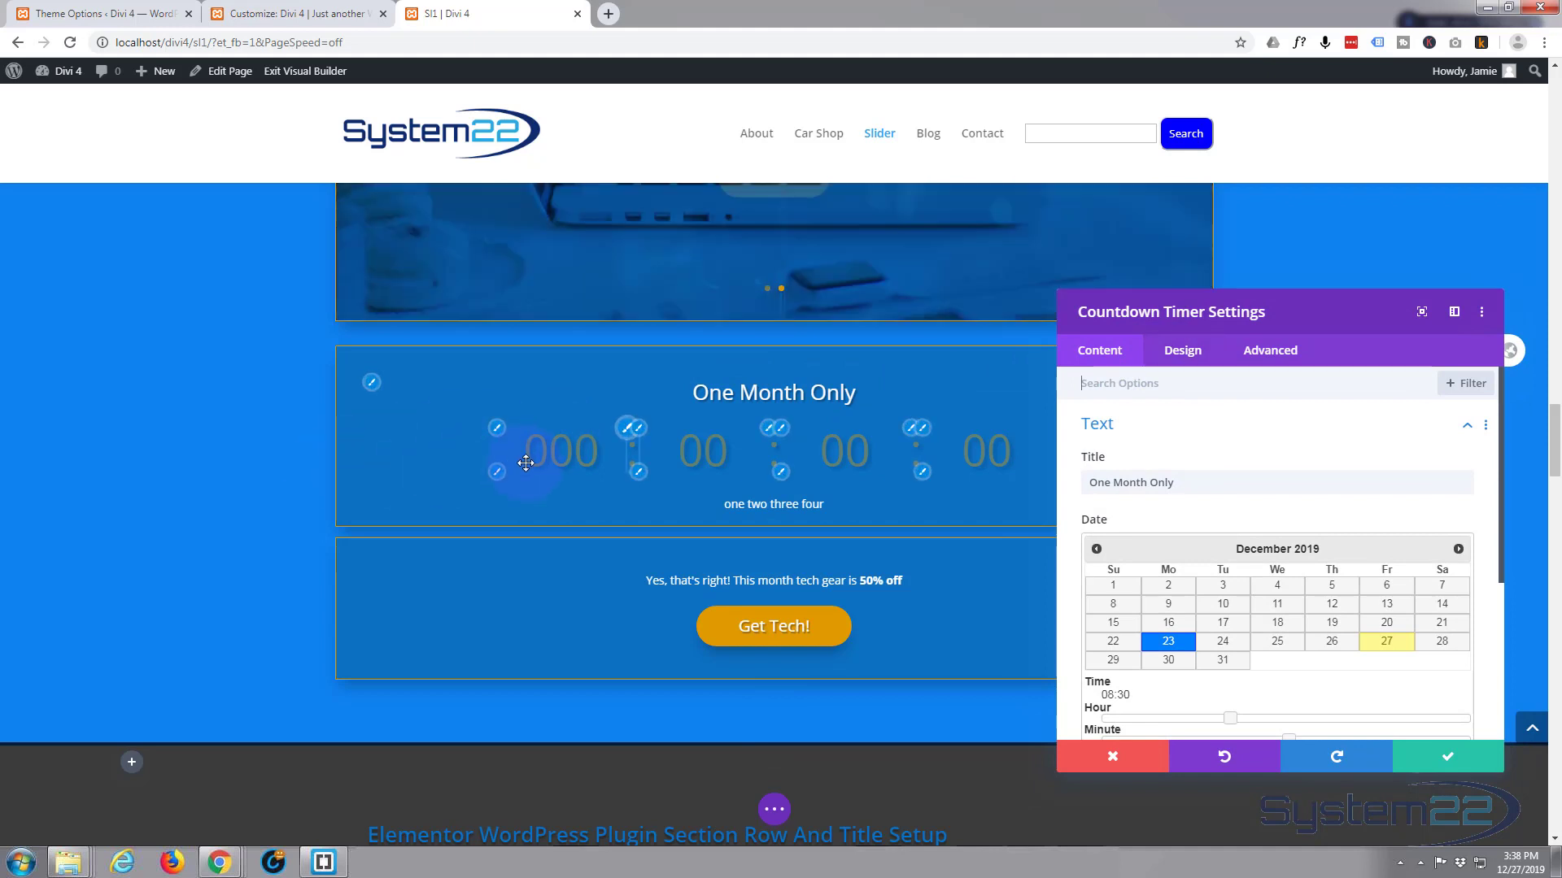
{"action": "left_click", "coordinate": [1458, 549]}
{"action": "left_click", "coordinate": [1459, 549]}
{"action": "left_click", "coordinate": [1459, 549]}
{"action": "left_click", "coordinate": [1459, 549]}
{"action": "left_click", "coordinate": [1458, 549]}
{"action": "left_click", "coordinate": [1458, 549]}
{"action": "left_click", "coordinate": [1458, 549]}
{"action": "left_click", "coordinate": [1459, 549]}
{"action": "left_click", "coordinate": [1459, 549]}
{"action": "left_click", "coordinate": [1459, 549]}
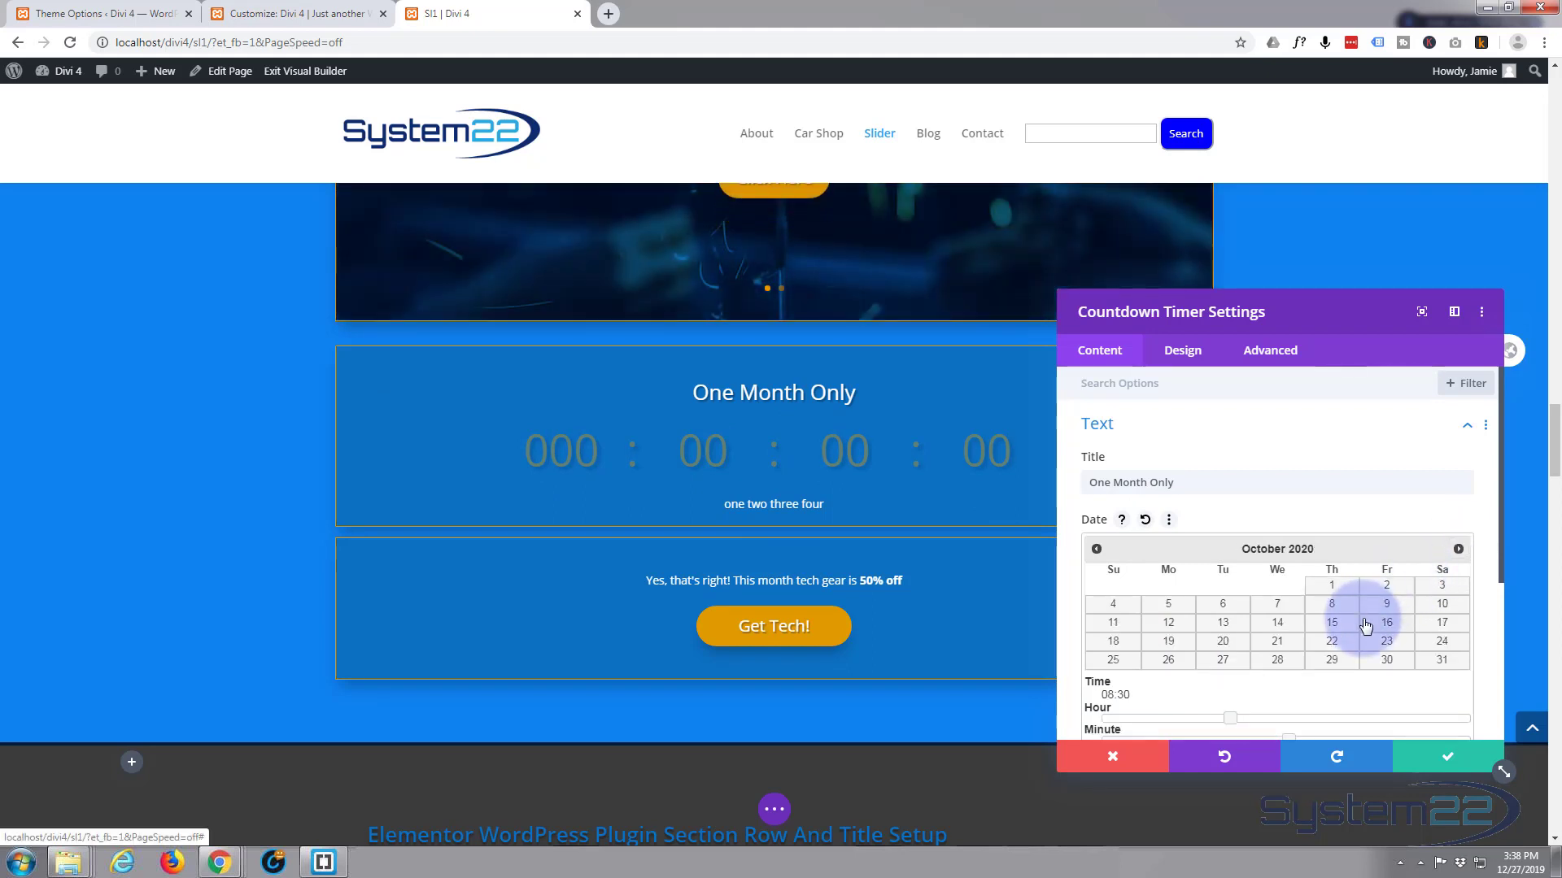
{"action": "left_click", "coordinate": [1374, 625]}
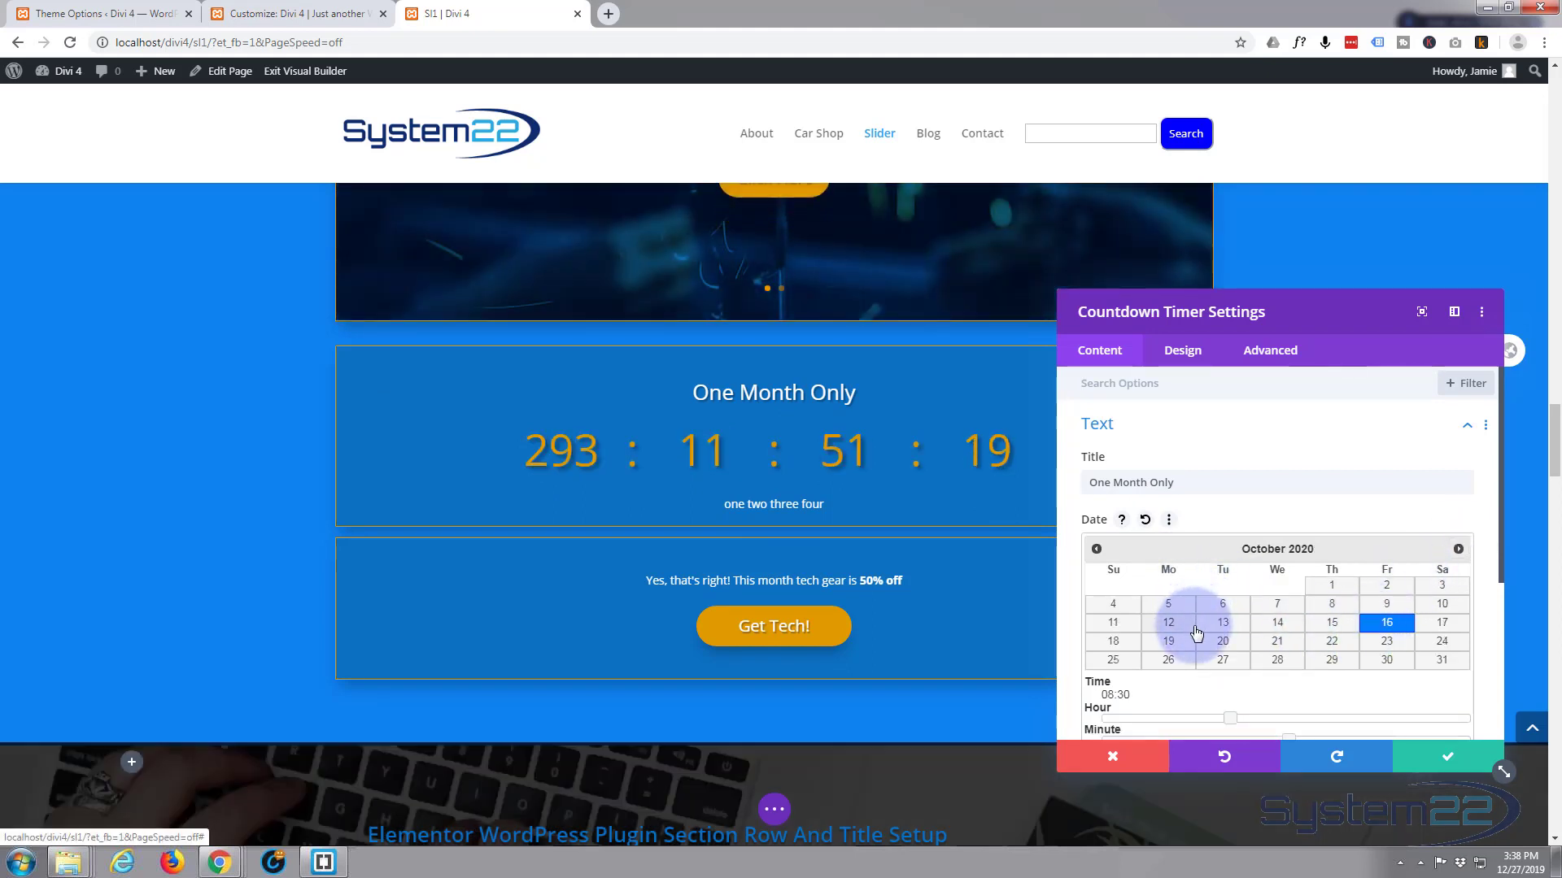
Give the countdown timer a -100px top margin under Design > Spacing.
{"action": "left_click", "coordinate": [1183, 355]}
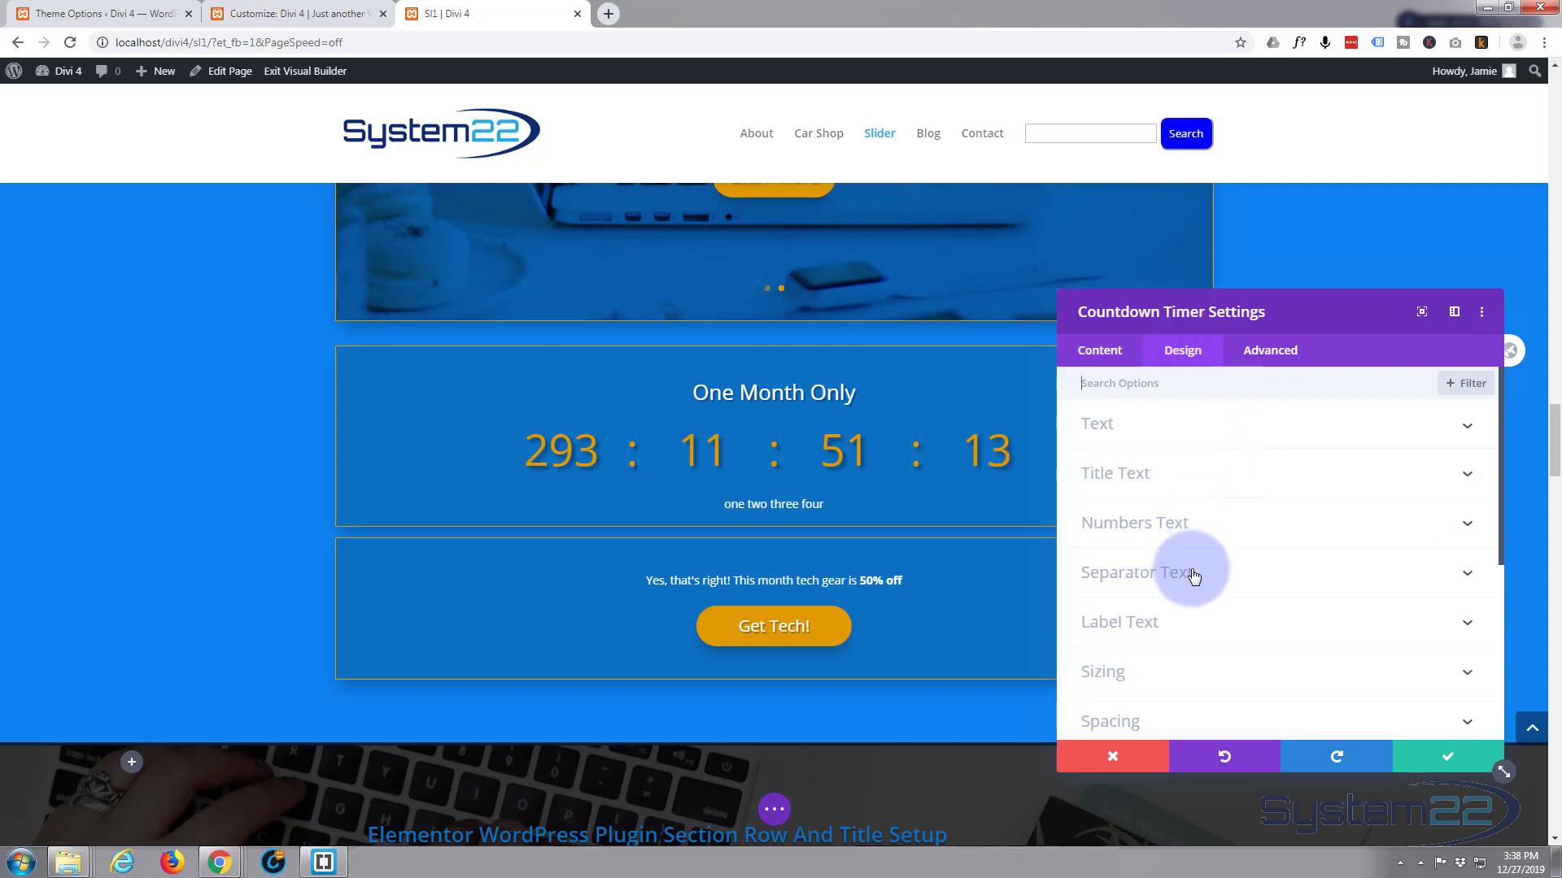
{"action": "scroll", "coordinate": [1202, 624], "scroll_direction": "down", "scroll_amount": 2}
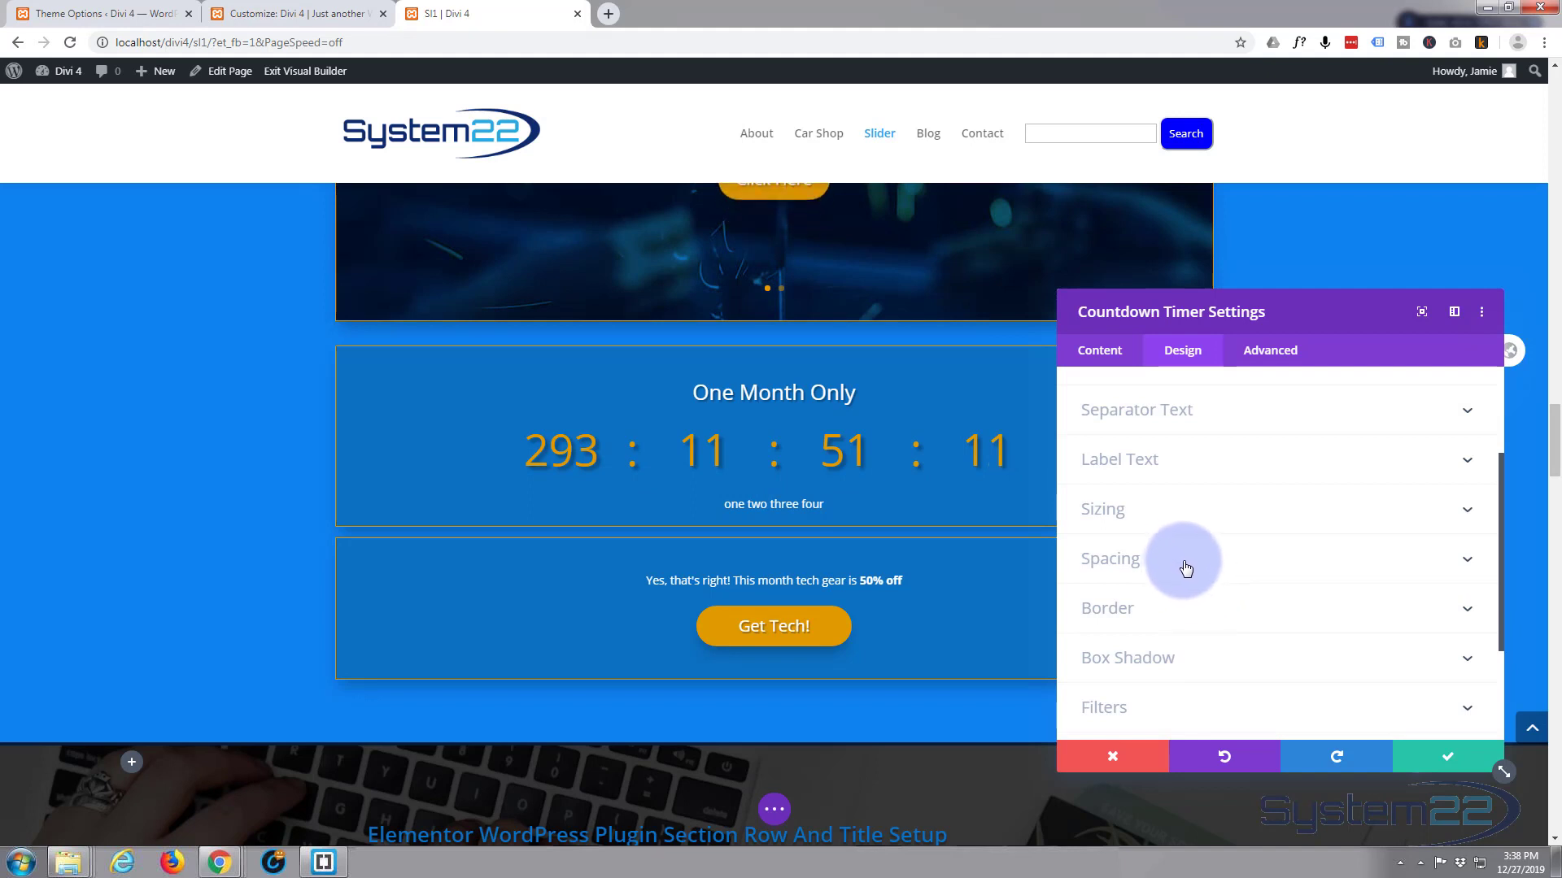
{"action": "left_click", "coordinate": [1186, 558]}
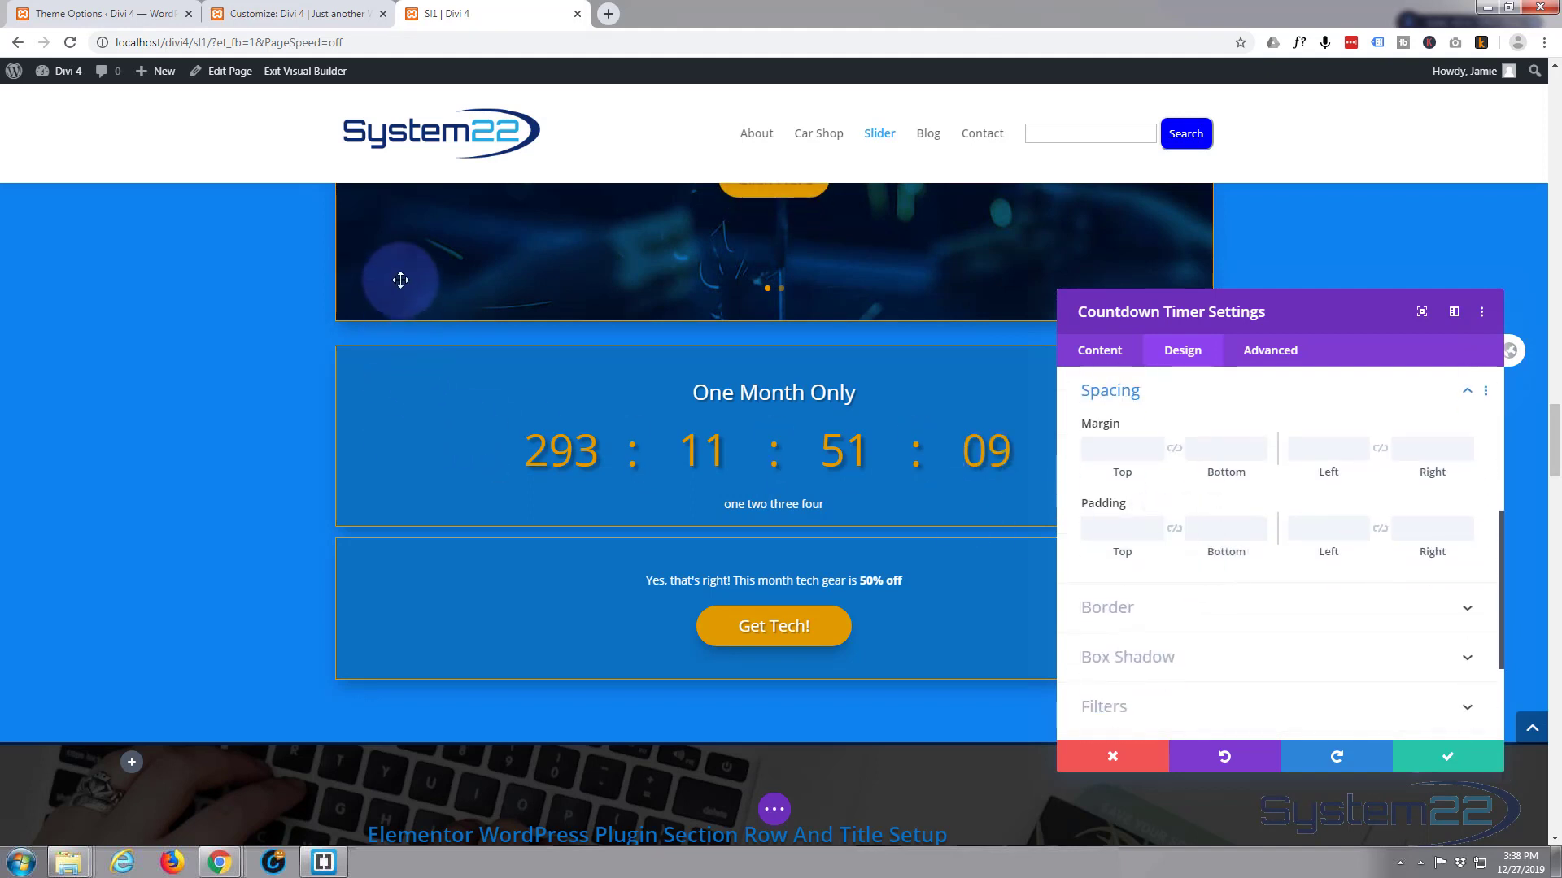
{"action": "left_click", "coordinate": [1155, 457]}
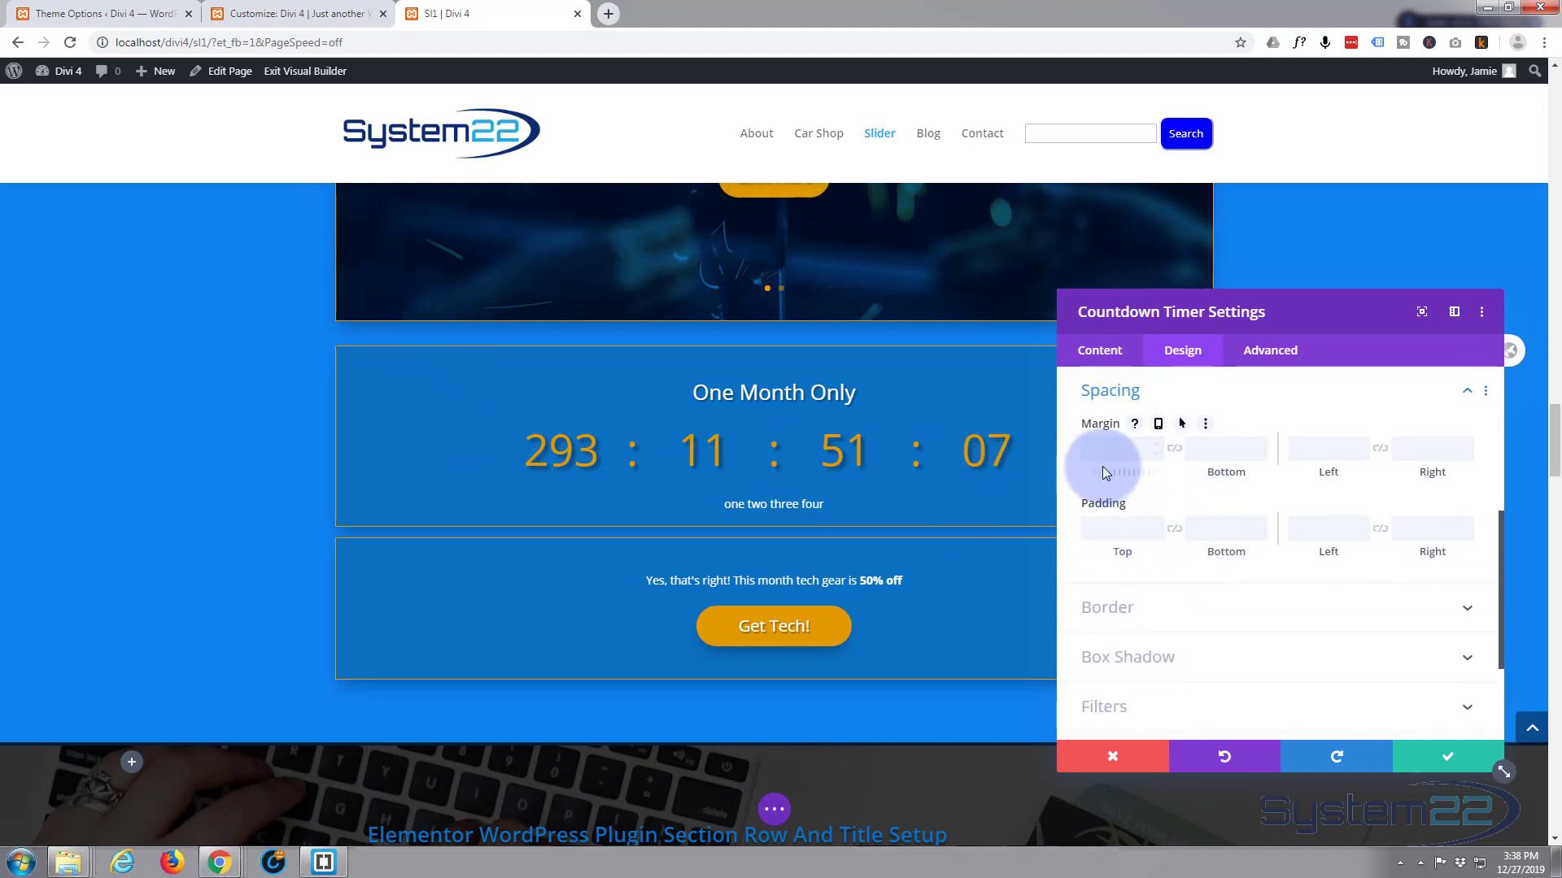
{"action": "left_click", "coordinate": [1153, 456]}
{"action": "left_click", "coordinate": [1155, 454]}
{"action": "left_click", "coordinate": [1098, 449]}
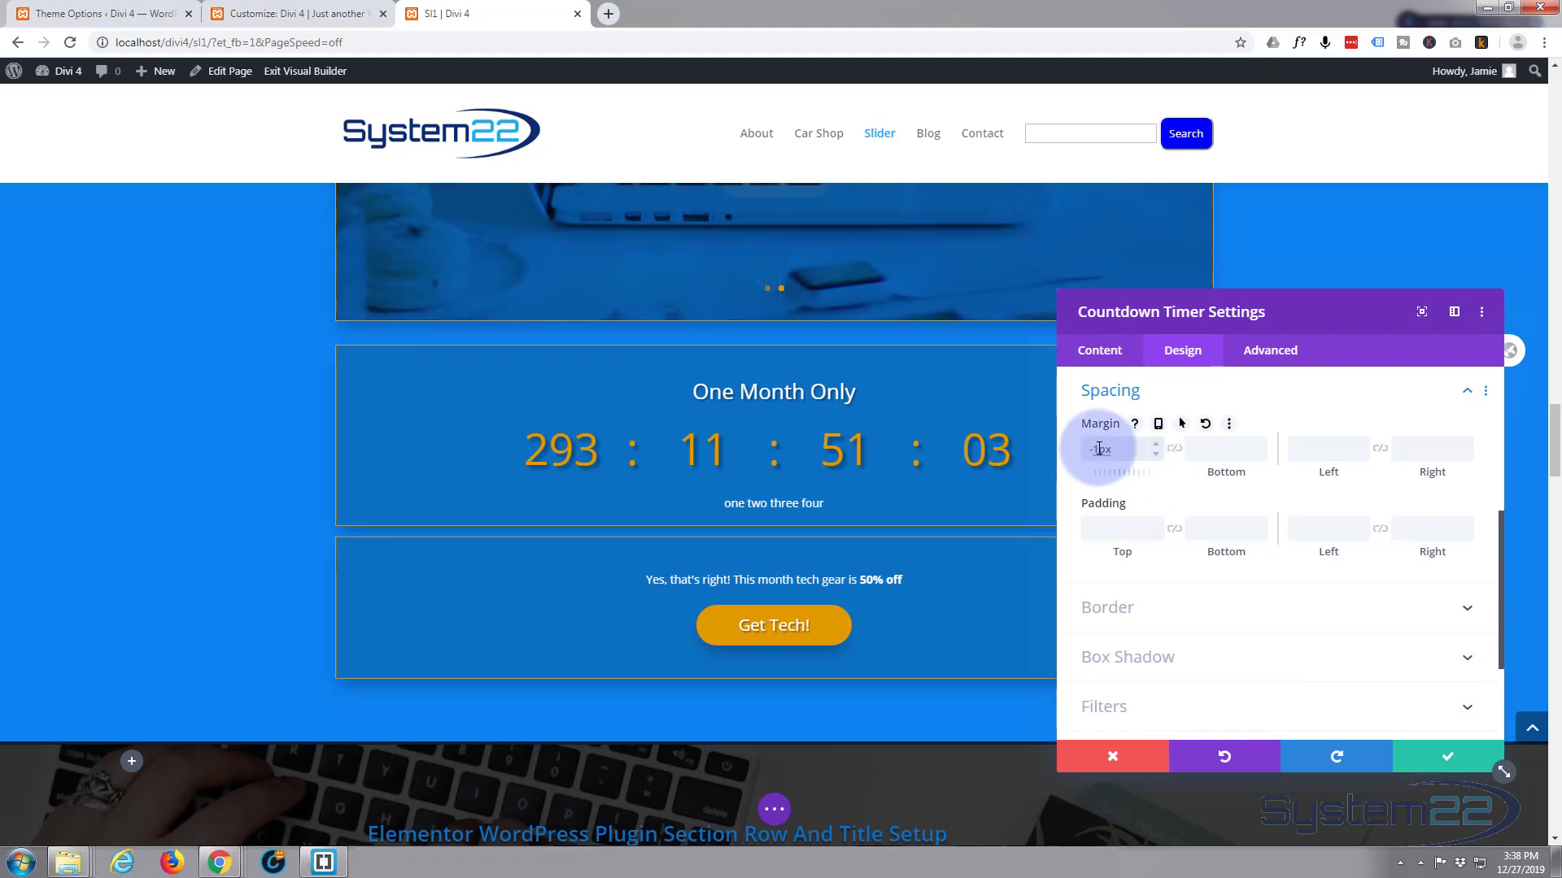
{"action": "left_click", "coordinate": [1120, 463]}
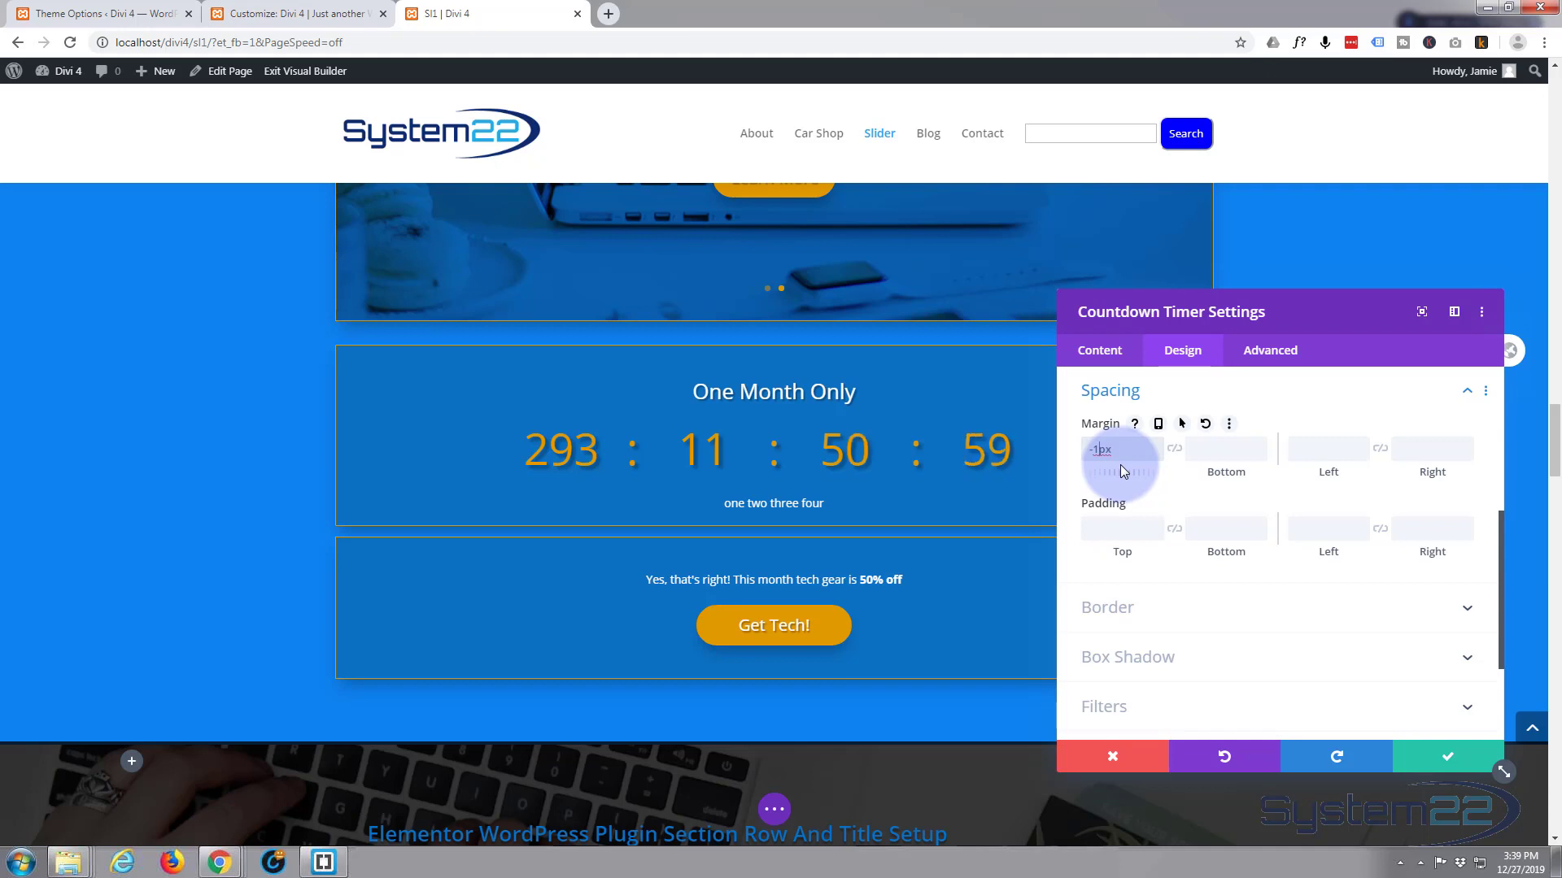
{"action": "type", "text": "00"}
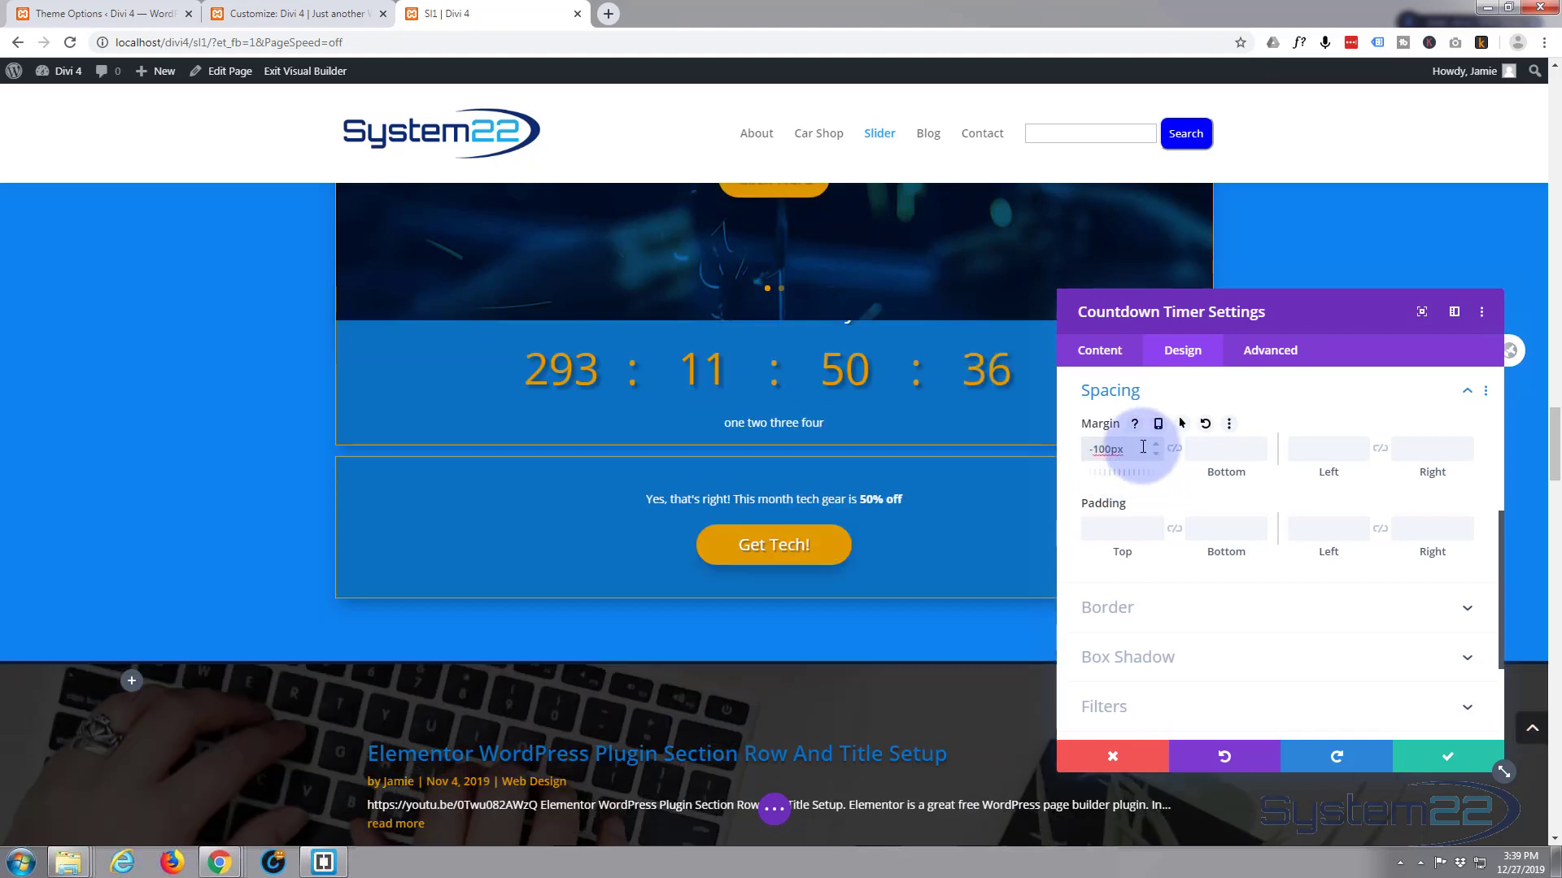
{"action": "left_click", "coordinate": [1143, 446]}
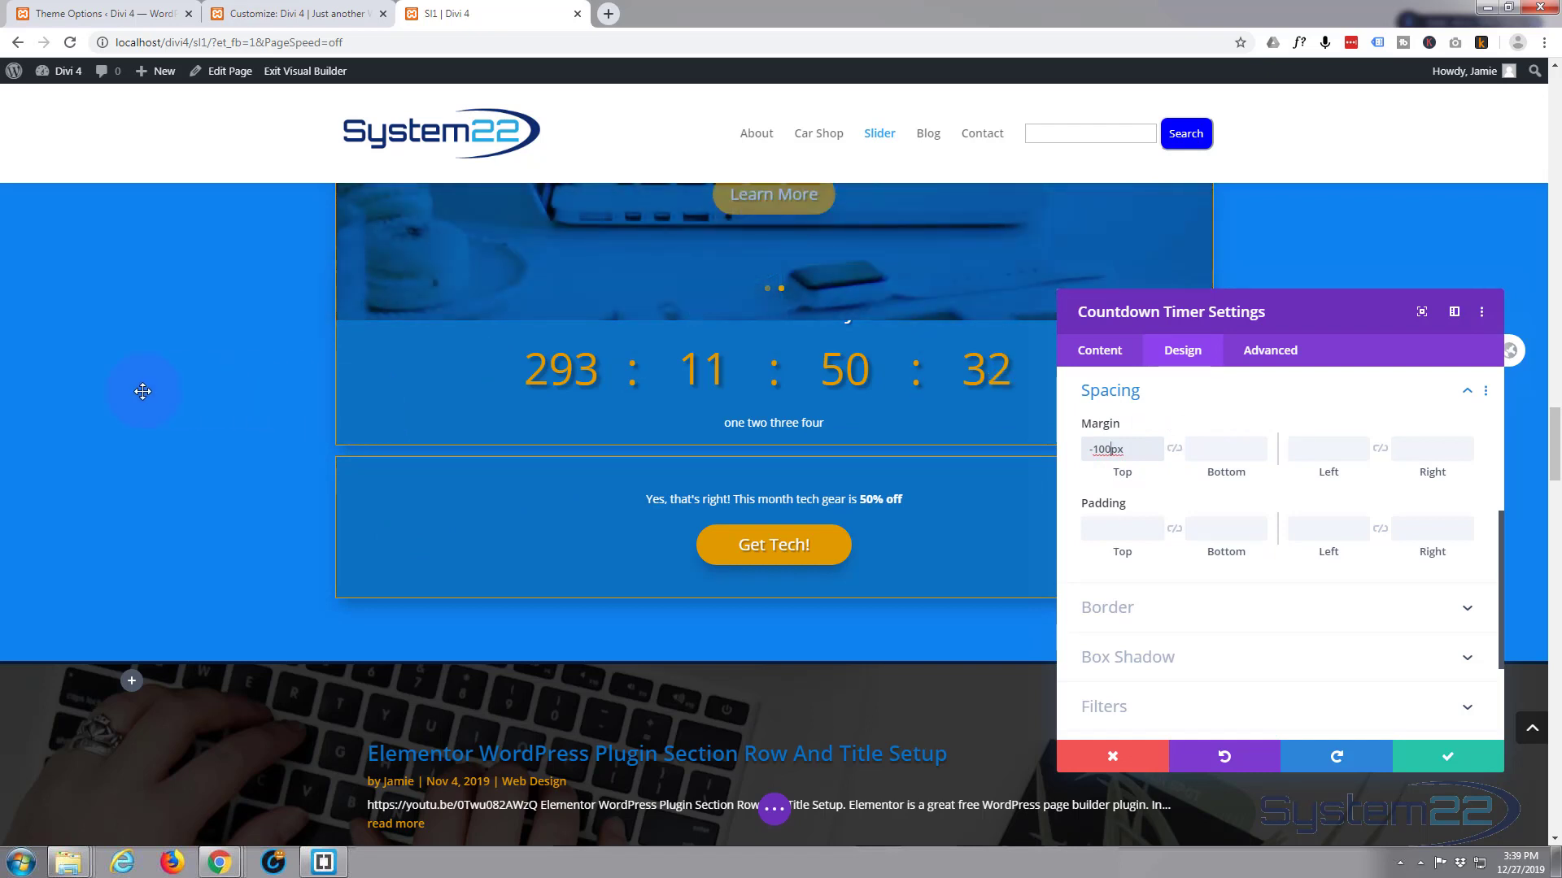
Set the countdown's left margin to -100px and right margin to 100px.
{"action": "left_click", "coordinate": [1325, 449]}
{"action": "type", "text": "-1px"}
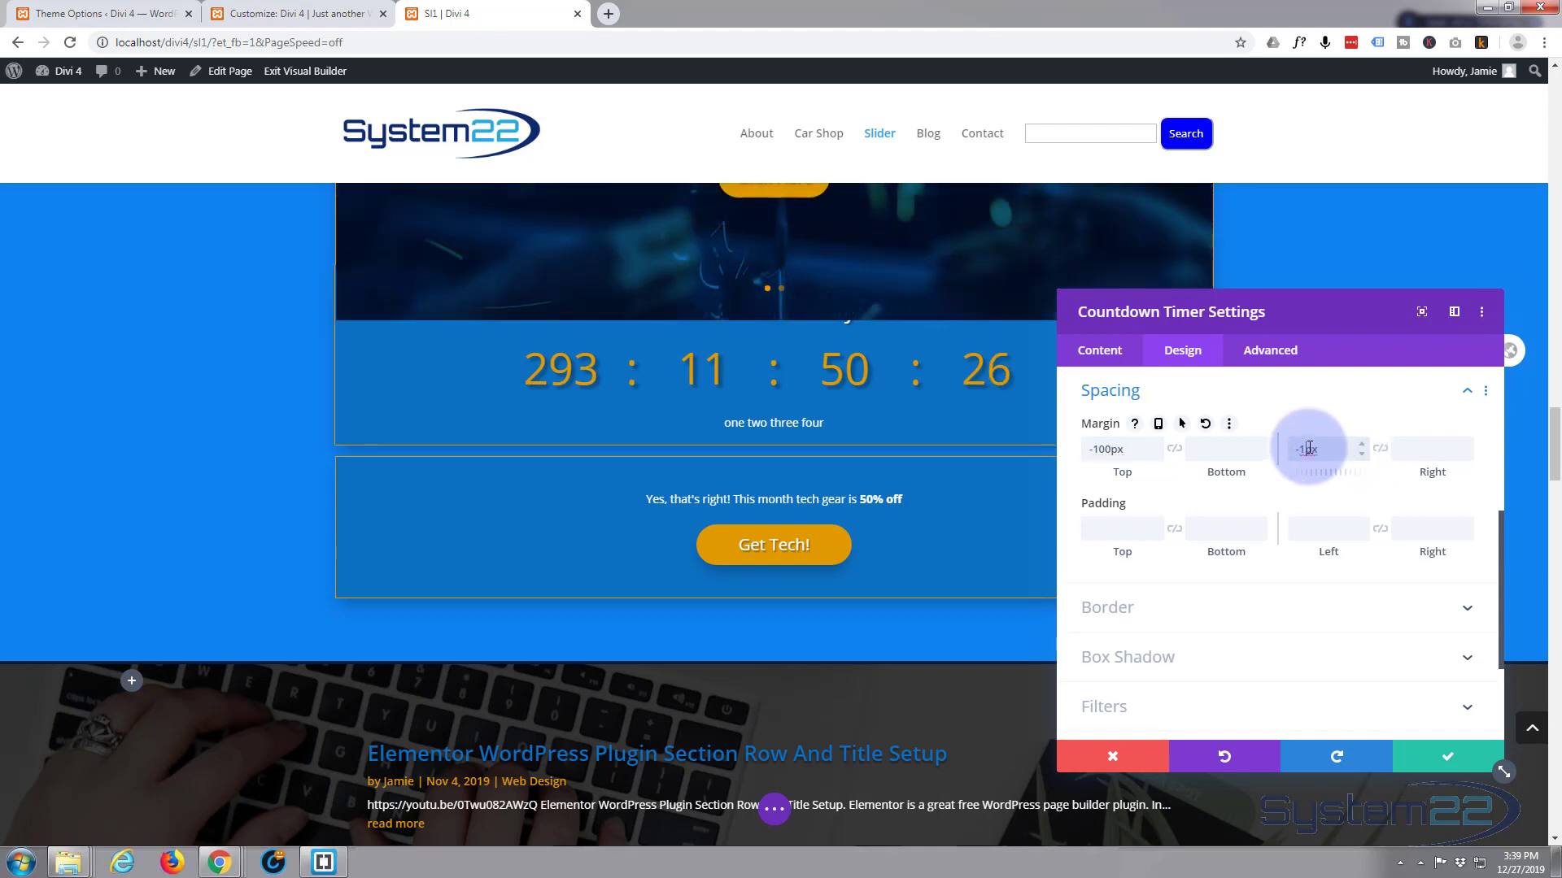
{"action": "type", "text": "00"}
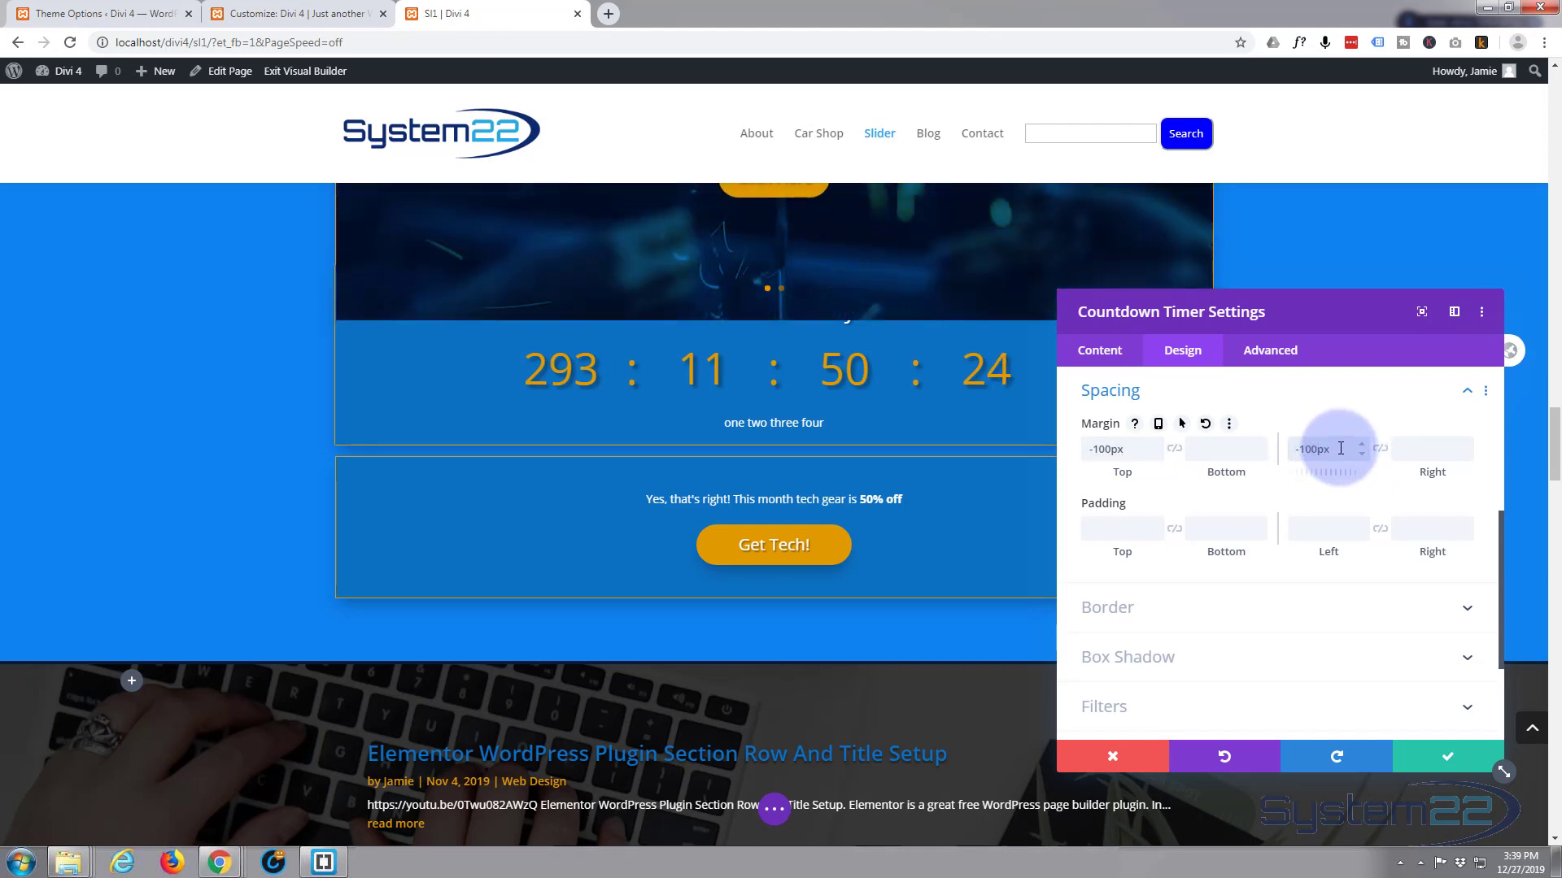
{"action": "left_click_drag", "start_coordinate": [1195, 335], "coordinate": [730, 511]}
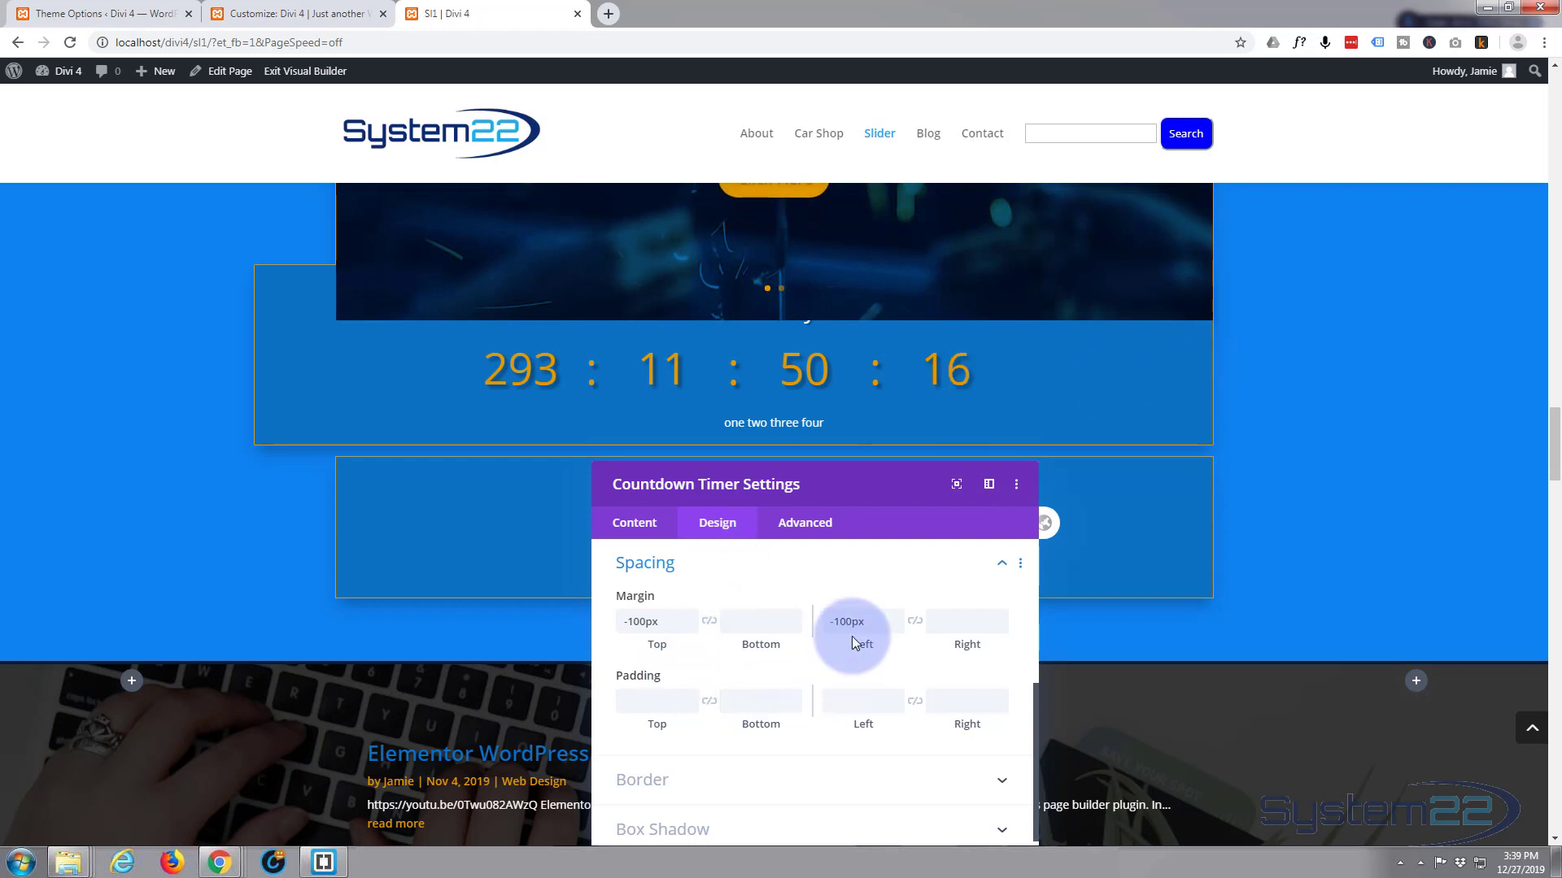
{"action": "left_click", "coordinate": [958, 618]}
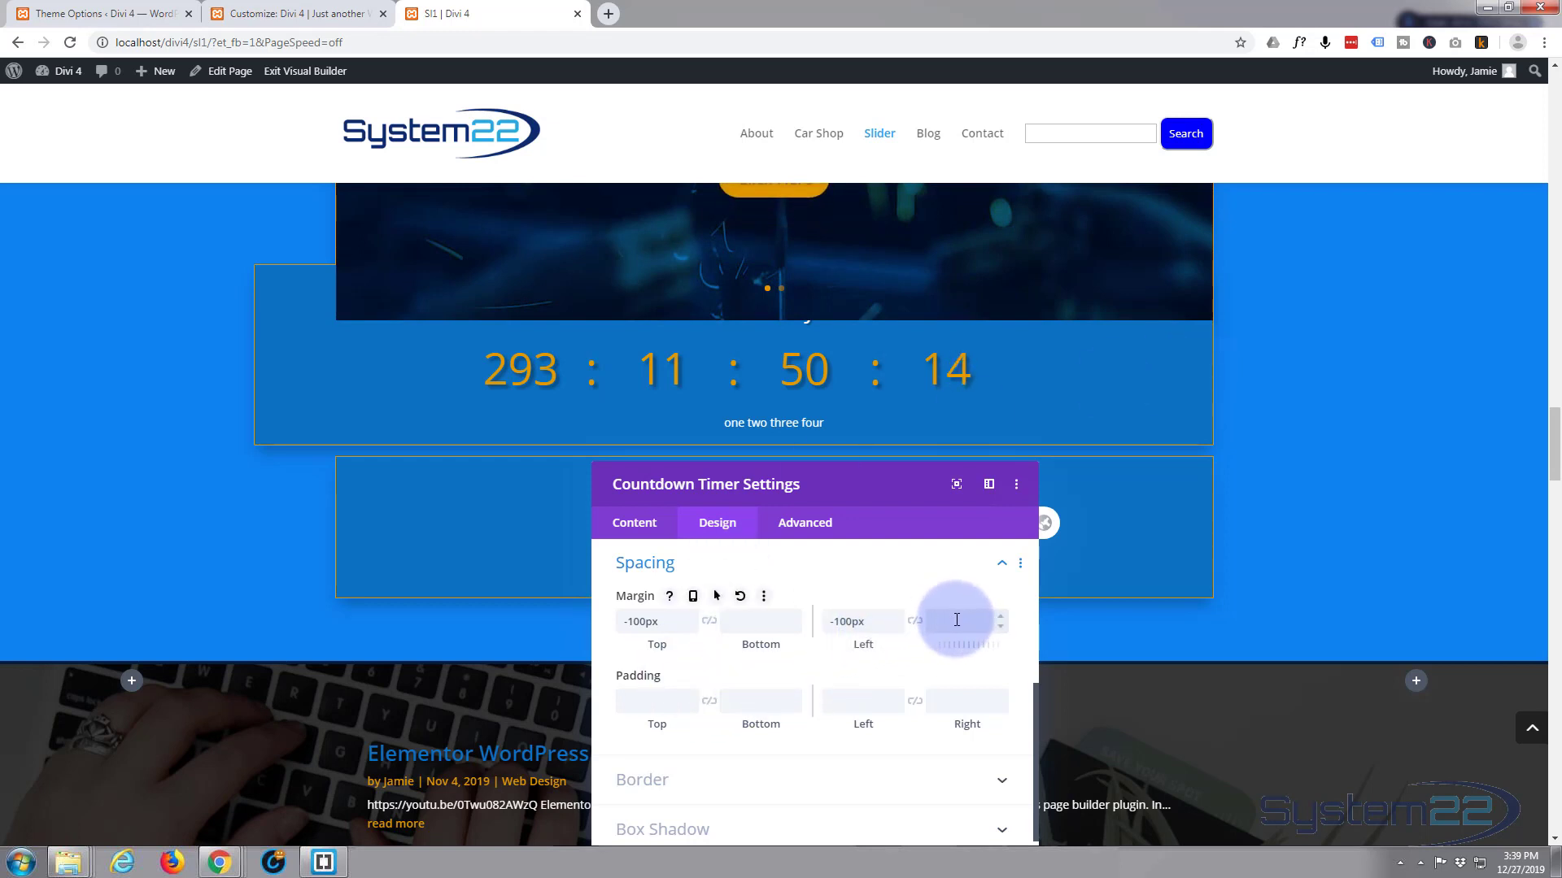
{"action": "type", "text": "10"}
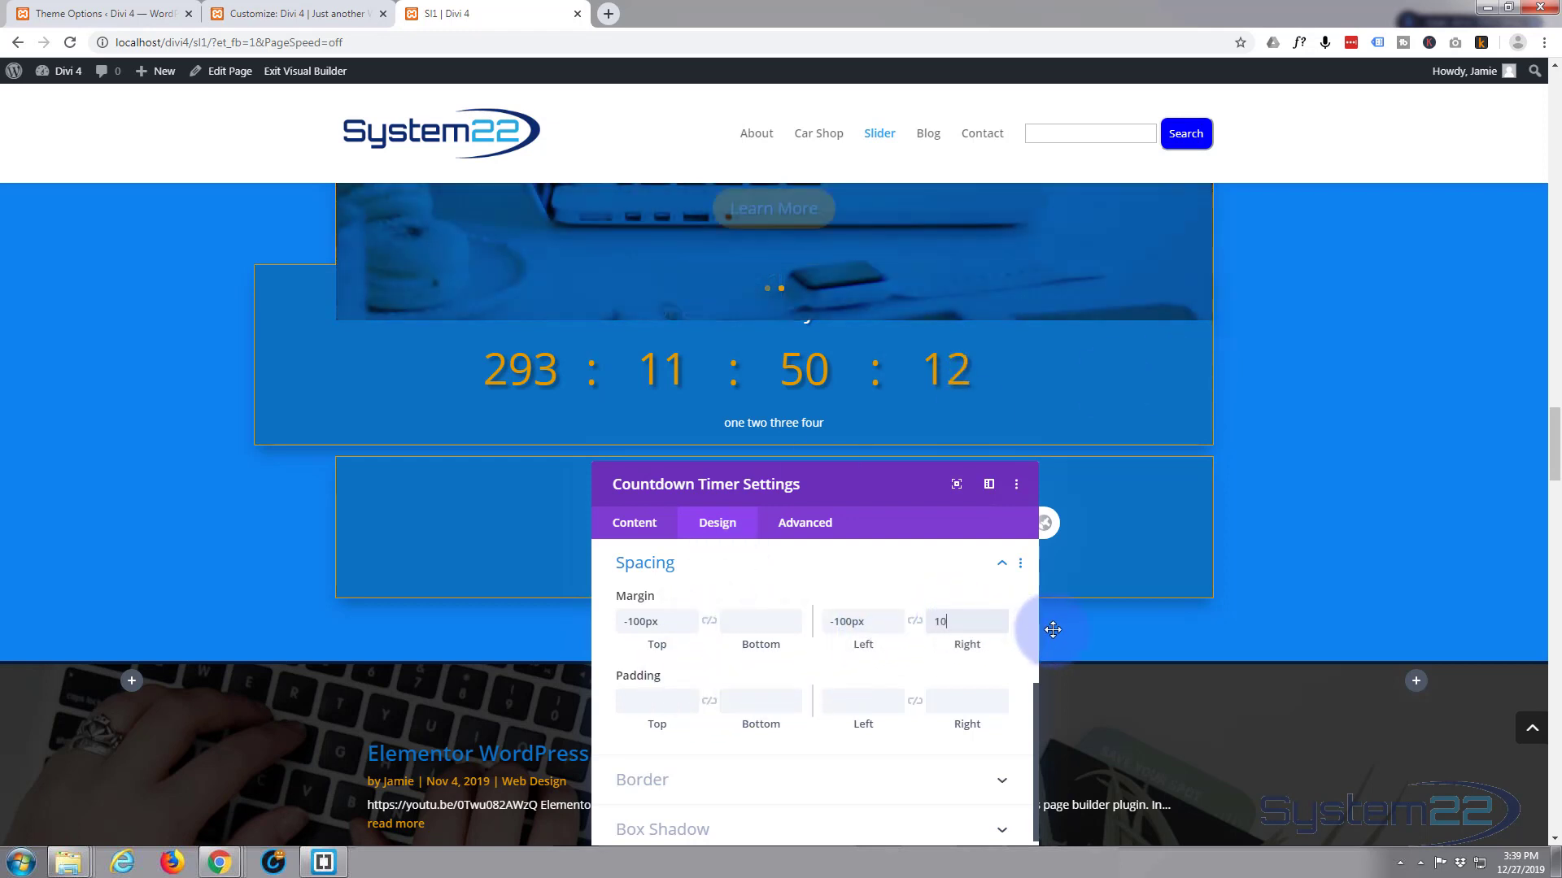
{"action": "type", "text": "0px"}
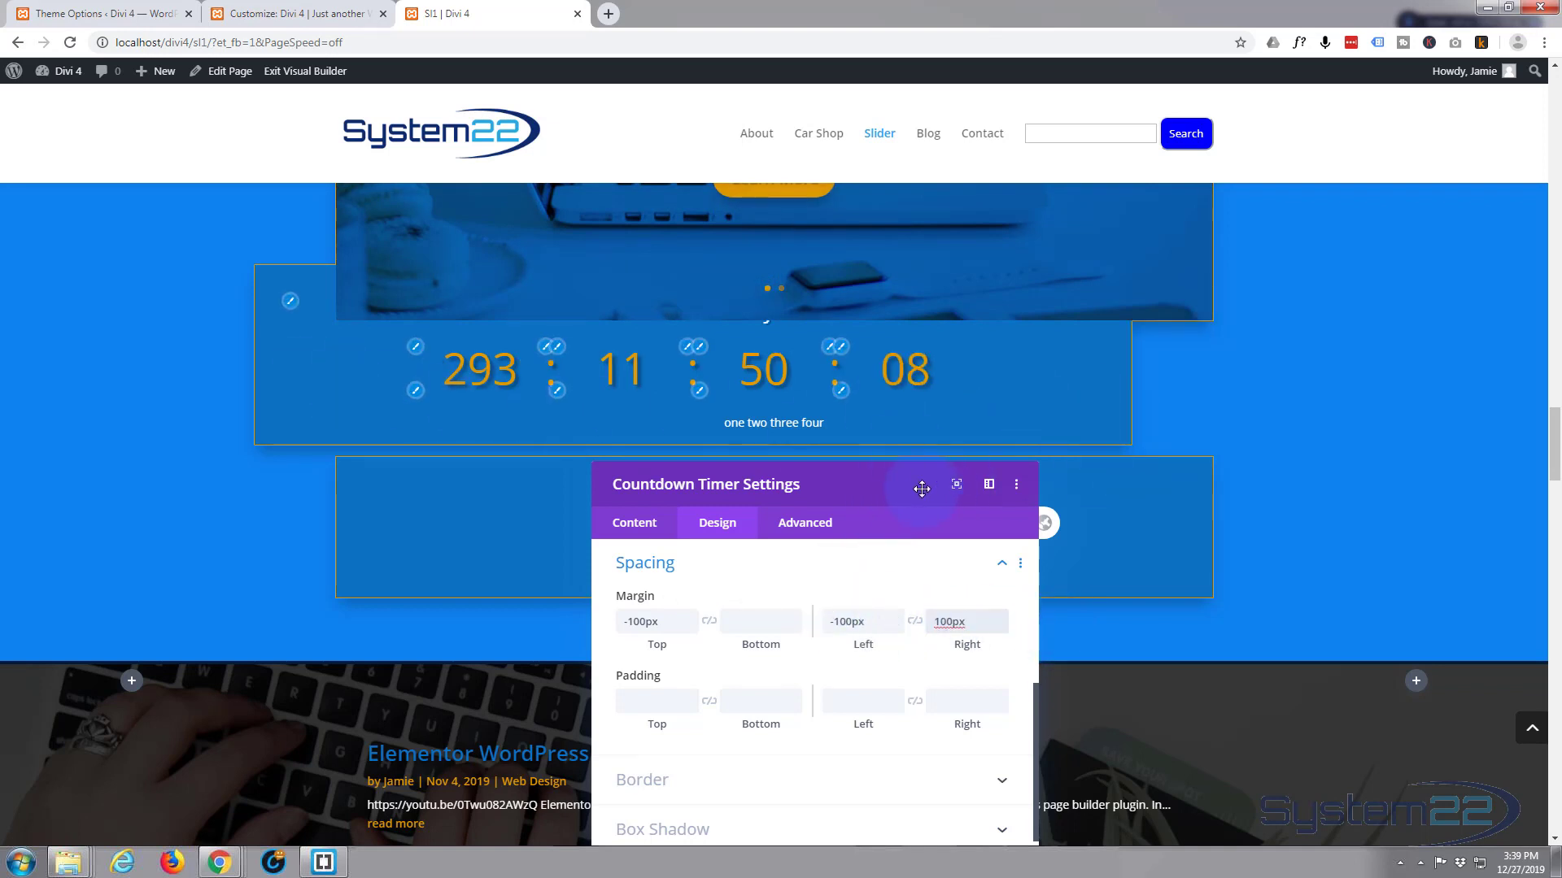
{"action": "left_click_drag", "start_coordinate": [914, 488], "coordinate": [1423, 406]}
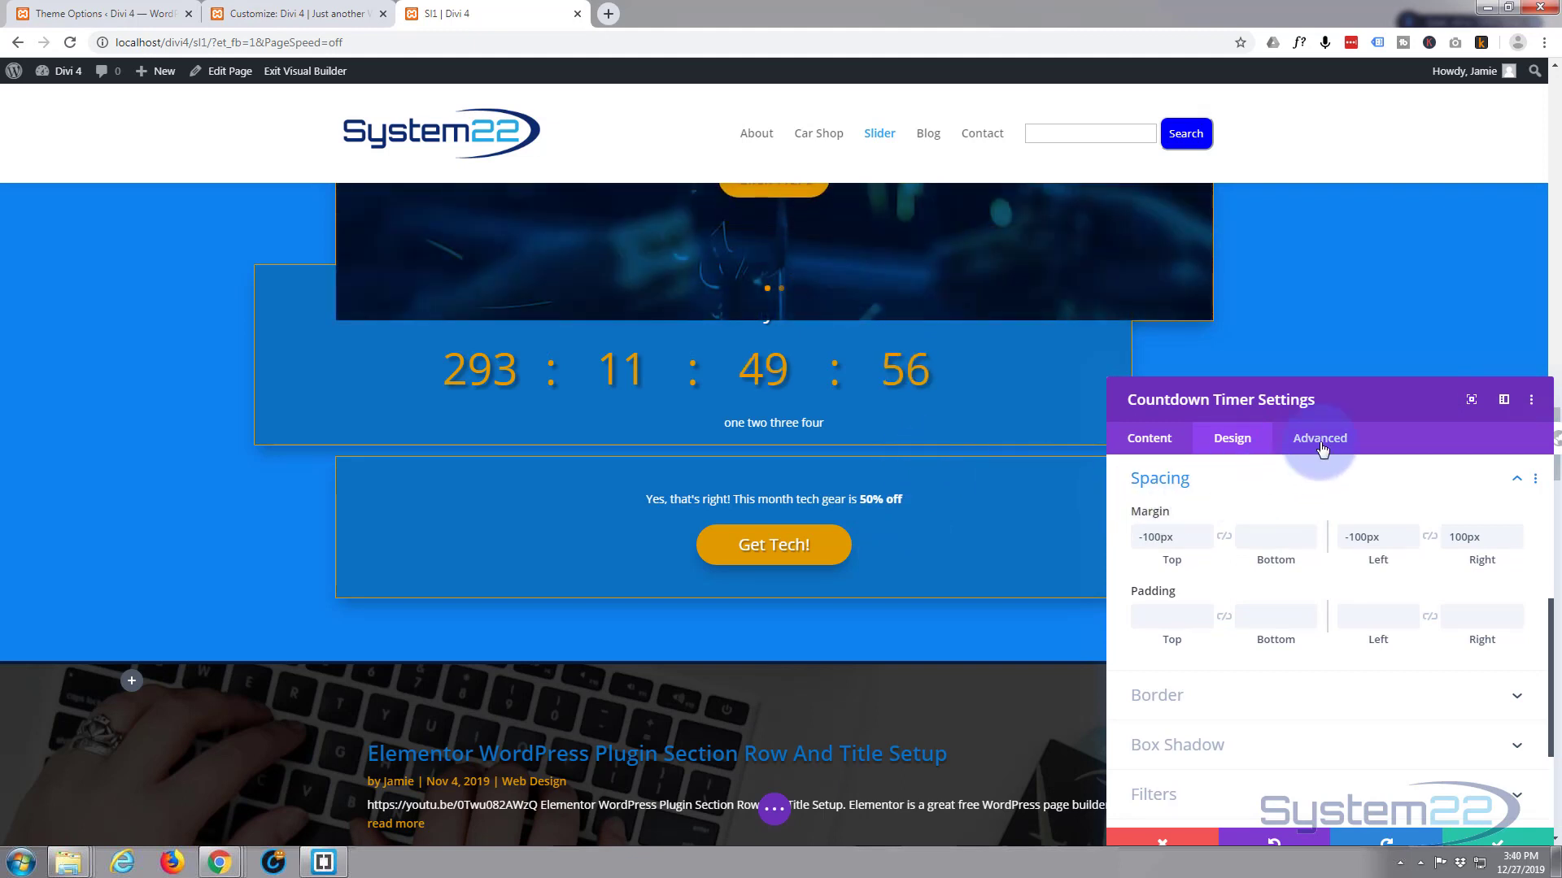
{"action": "left_click_drag", "start_coordinate": [1383, 402], "coordinate": [371, 317]}
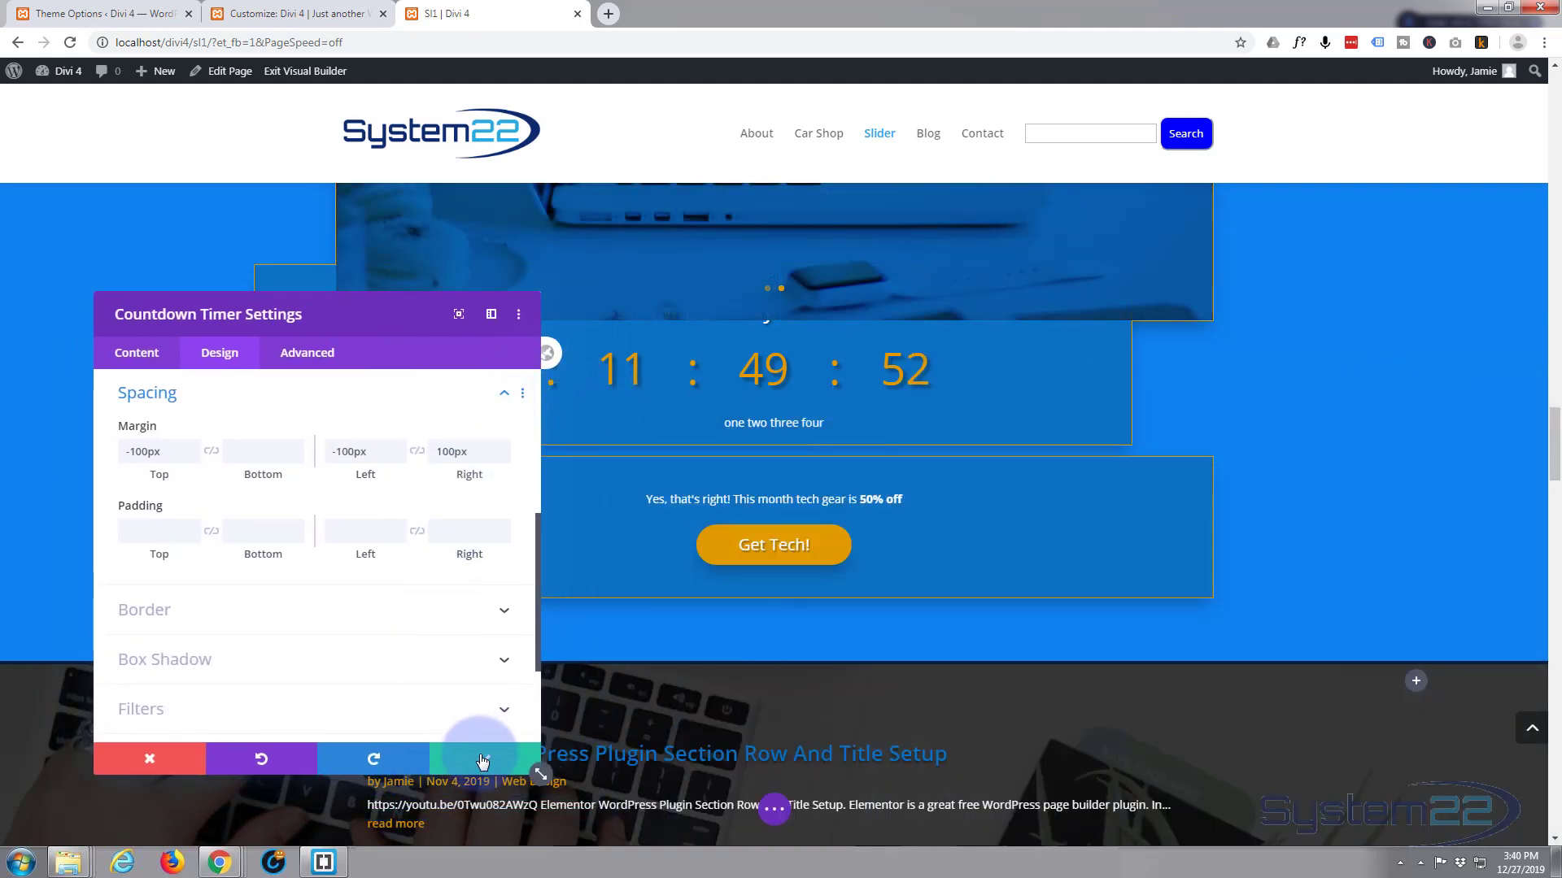
Save the countdown settings and give the call-to-action a -50px top margin.
{"action": "left_click", "coordinate": [481, 758]}
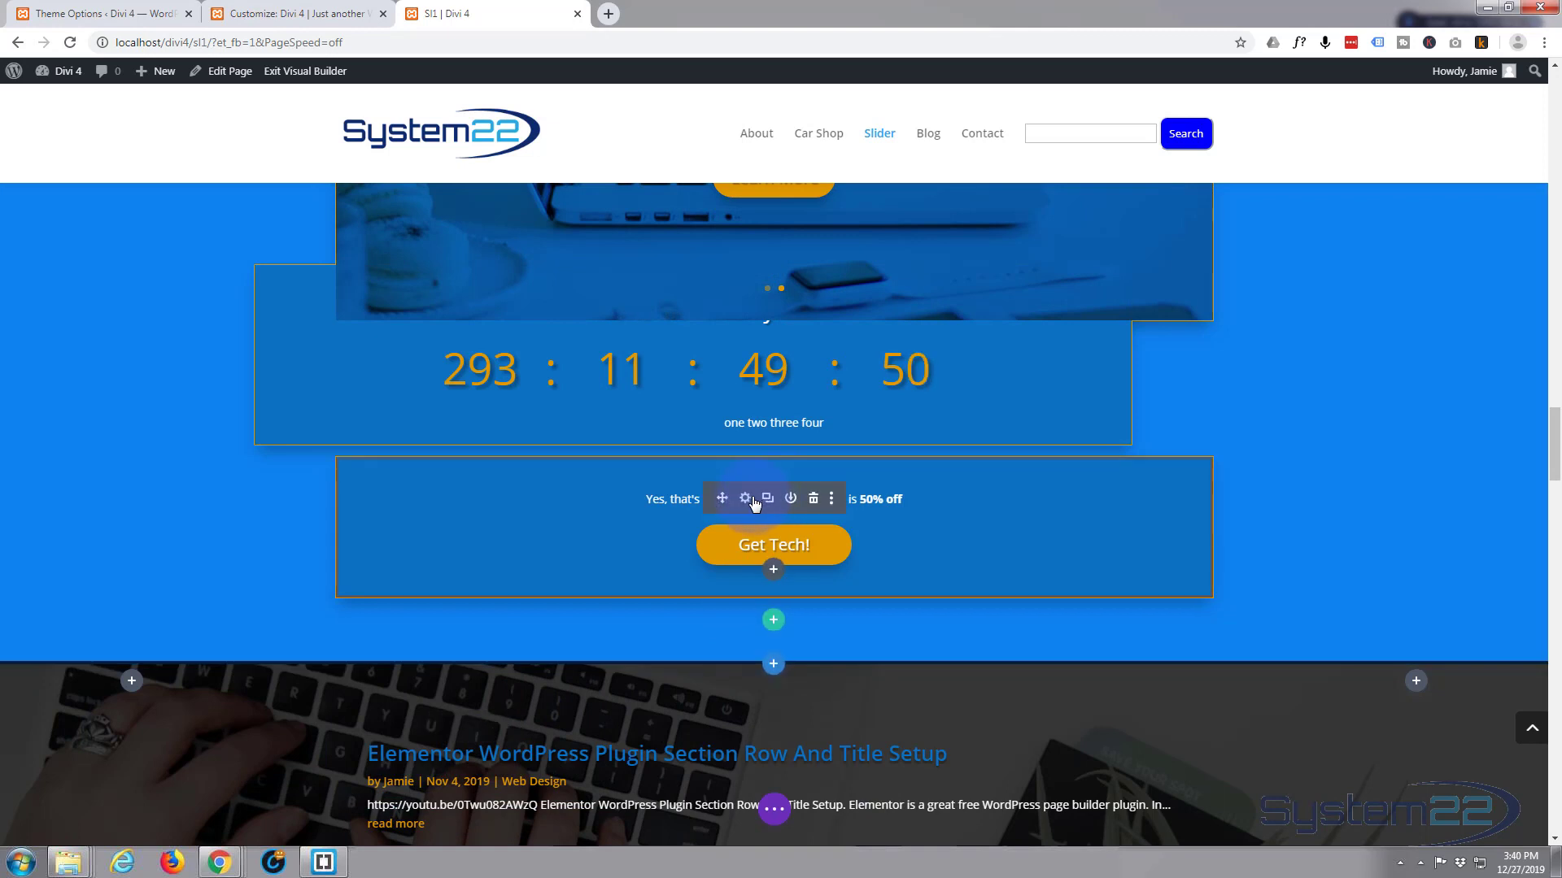
{"action": "left_click", "coordinate": [743, 499]}
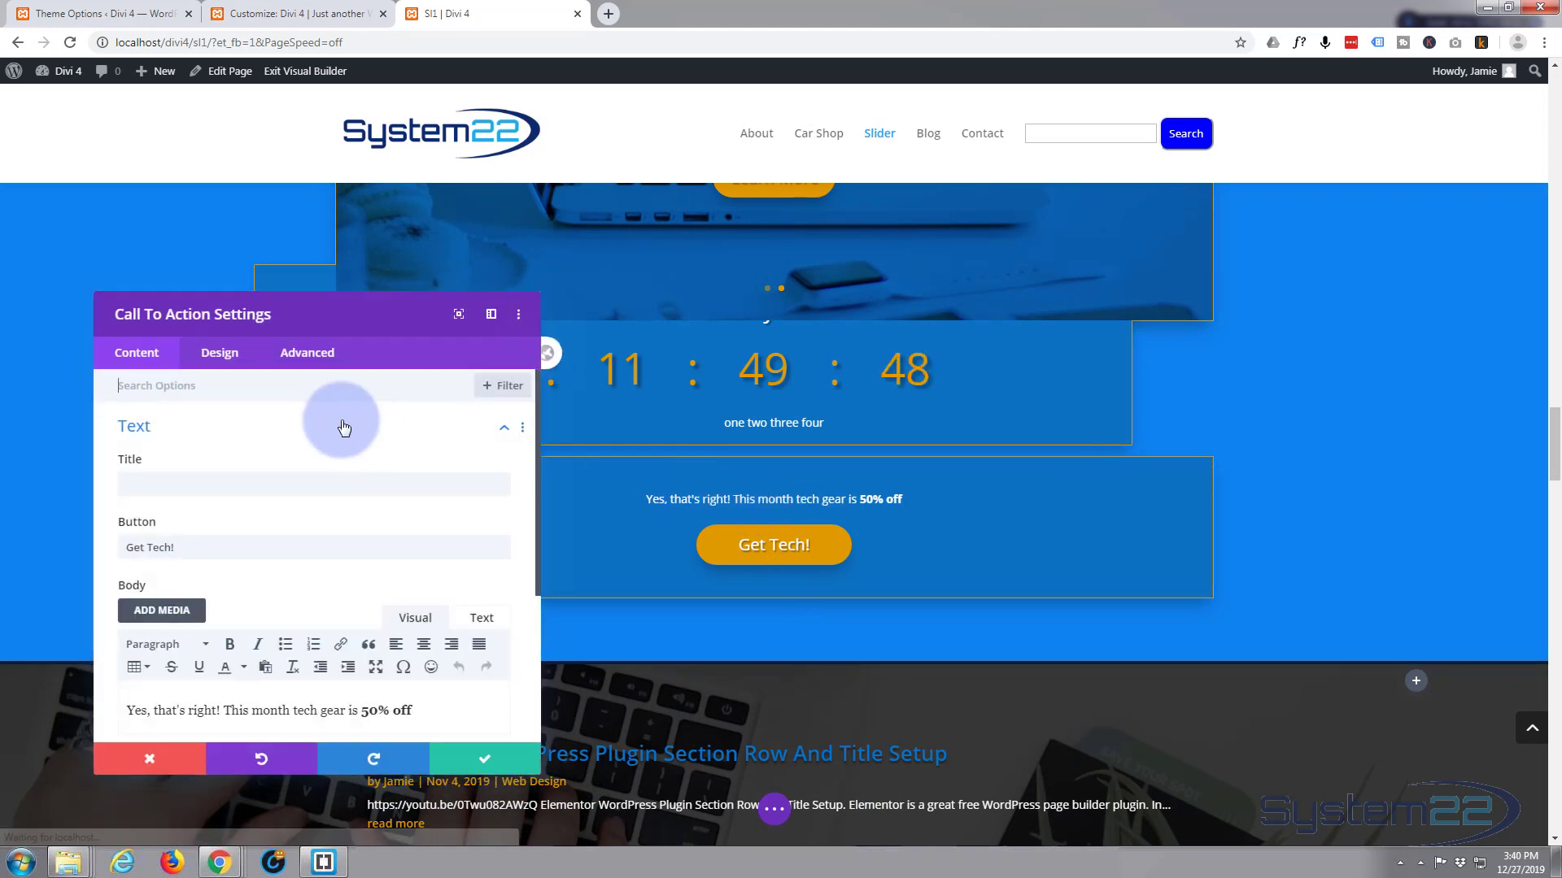
{"action": "left_click", "coordinate": [220, 353]}
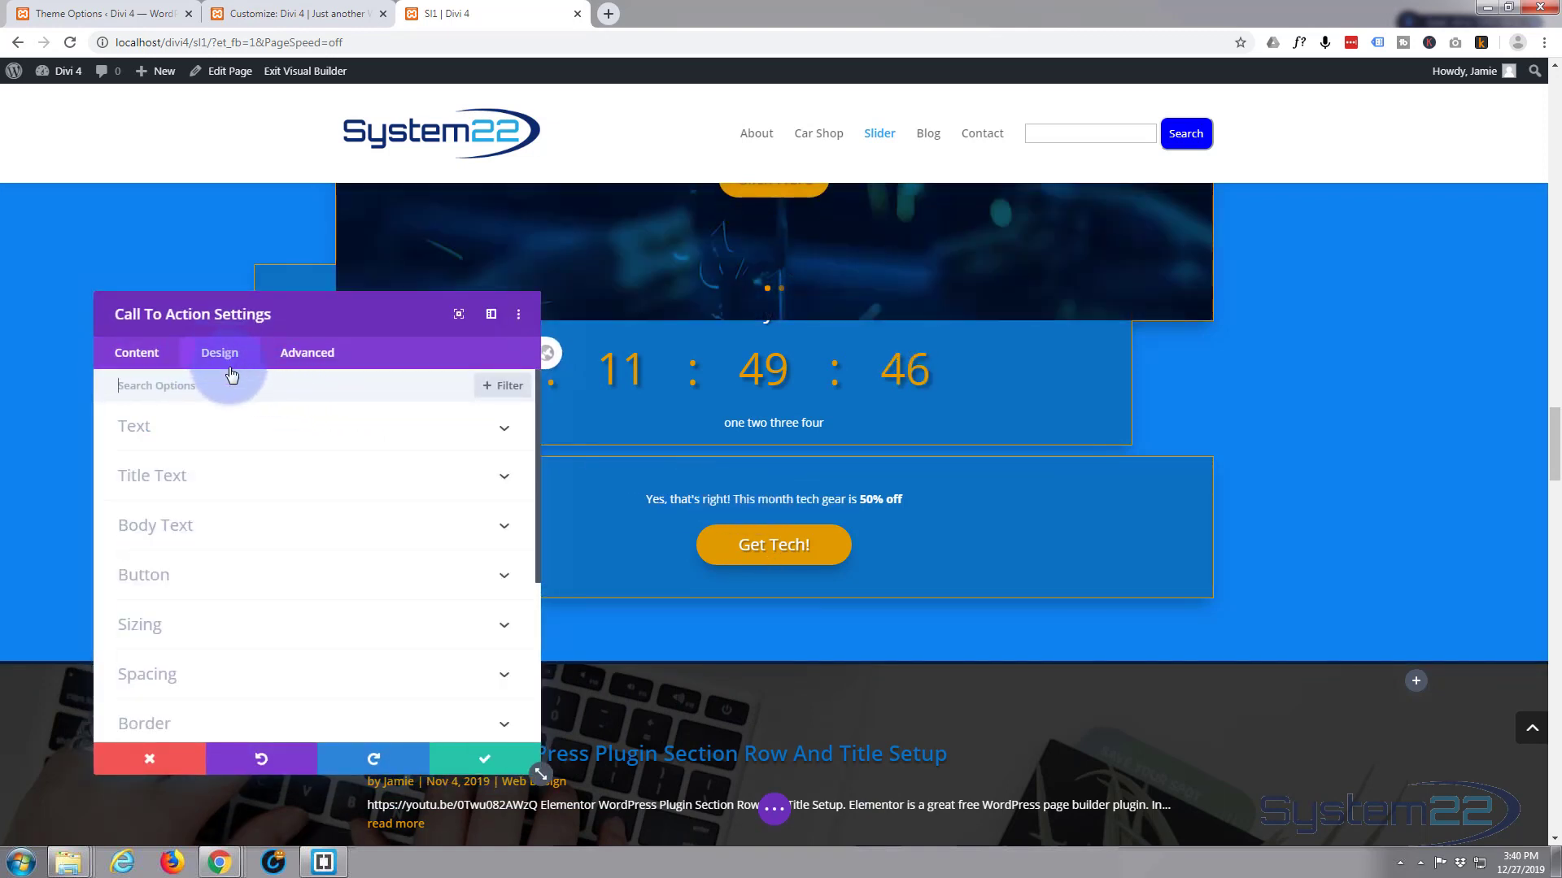
{"action": "left_click", "coordinate": [242, 680]}
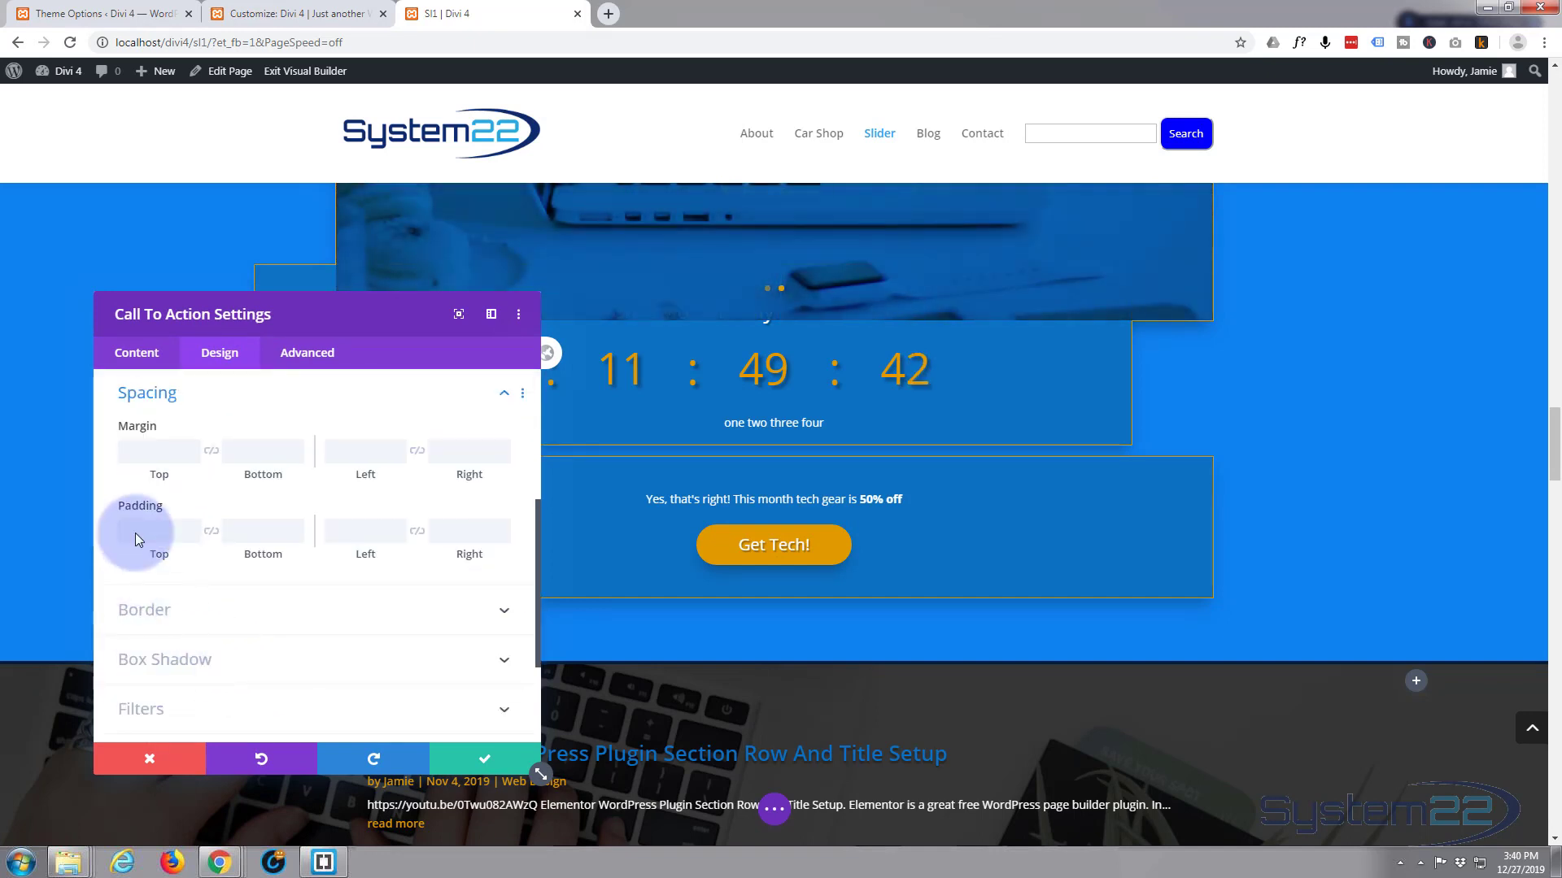
{"action": "left_click", "coordinate": [192, 457]}
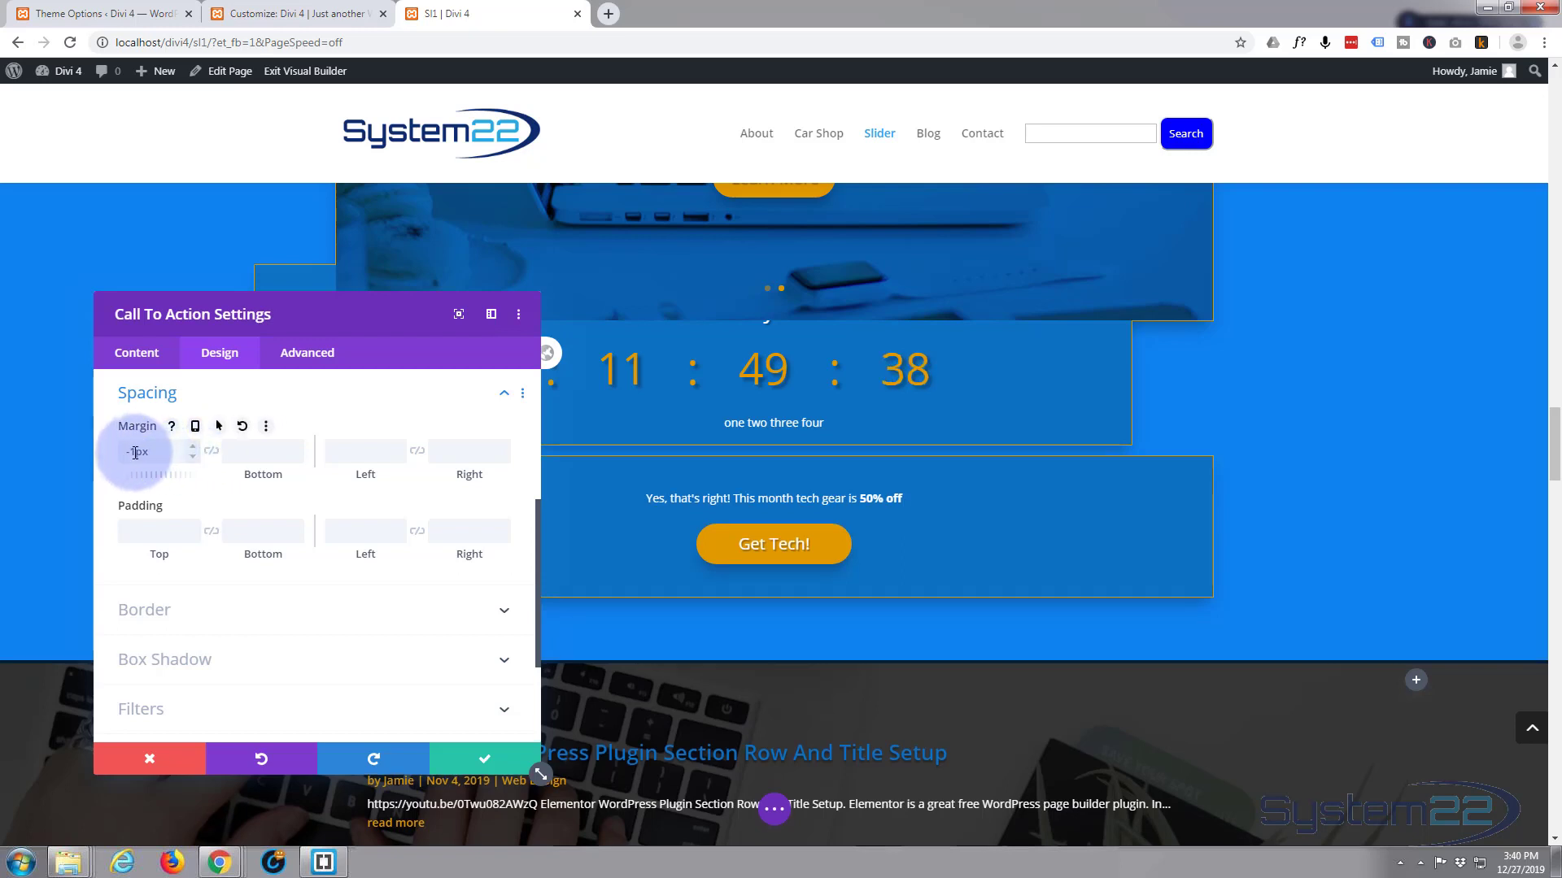
{"action": "left_click", "coordinate": [162, 466]}
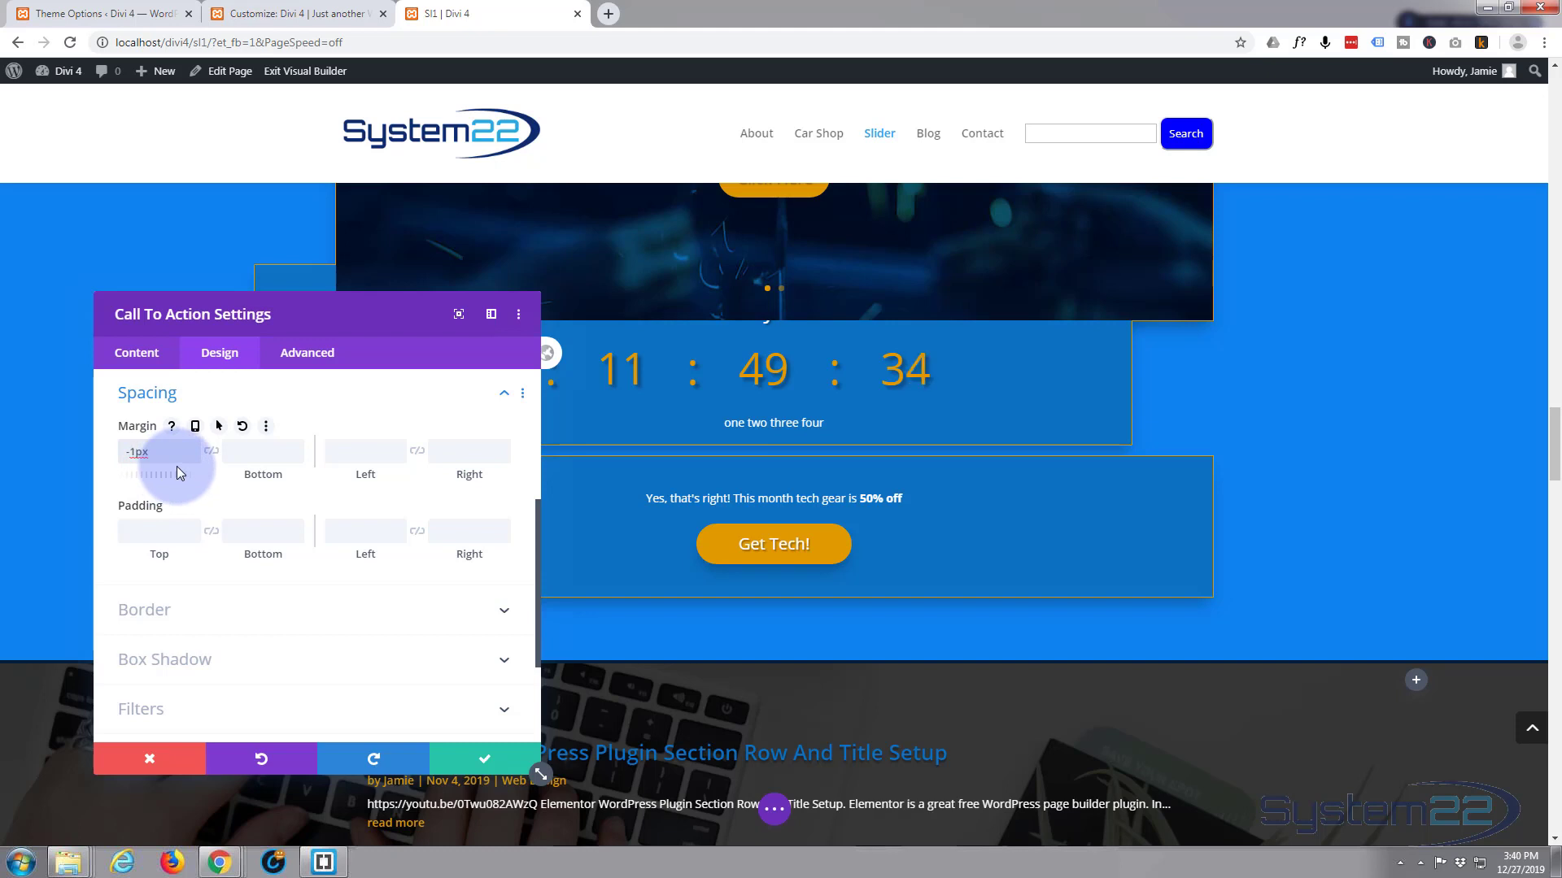
{"action": "left_click_drag", "start_coordinate": [179, 470], "coordinate": [186, 473]}
{"action": "type", "text": "0"}
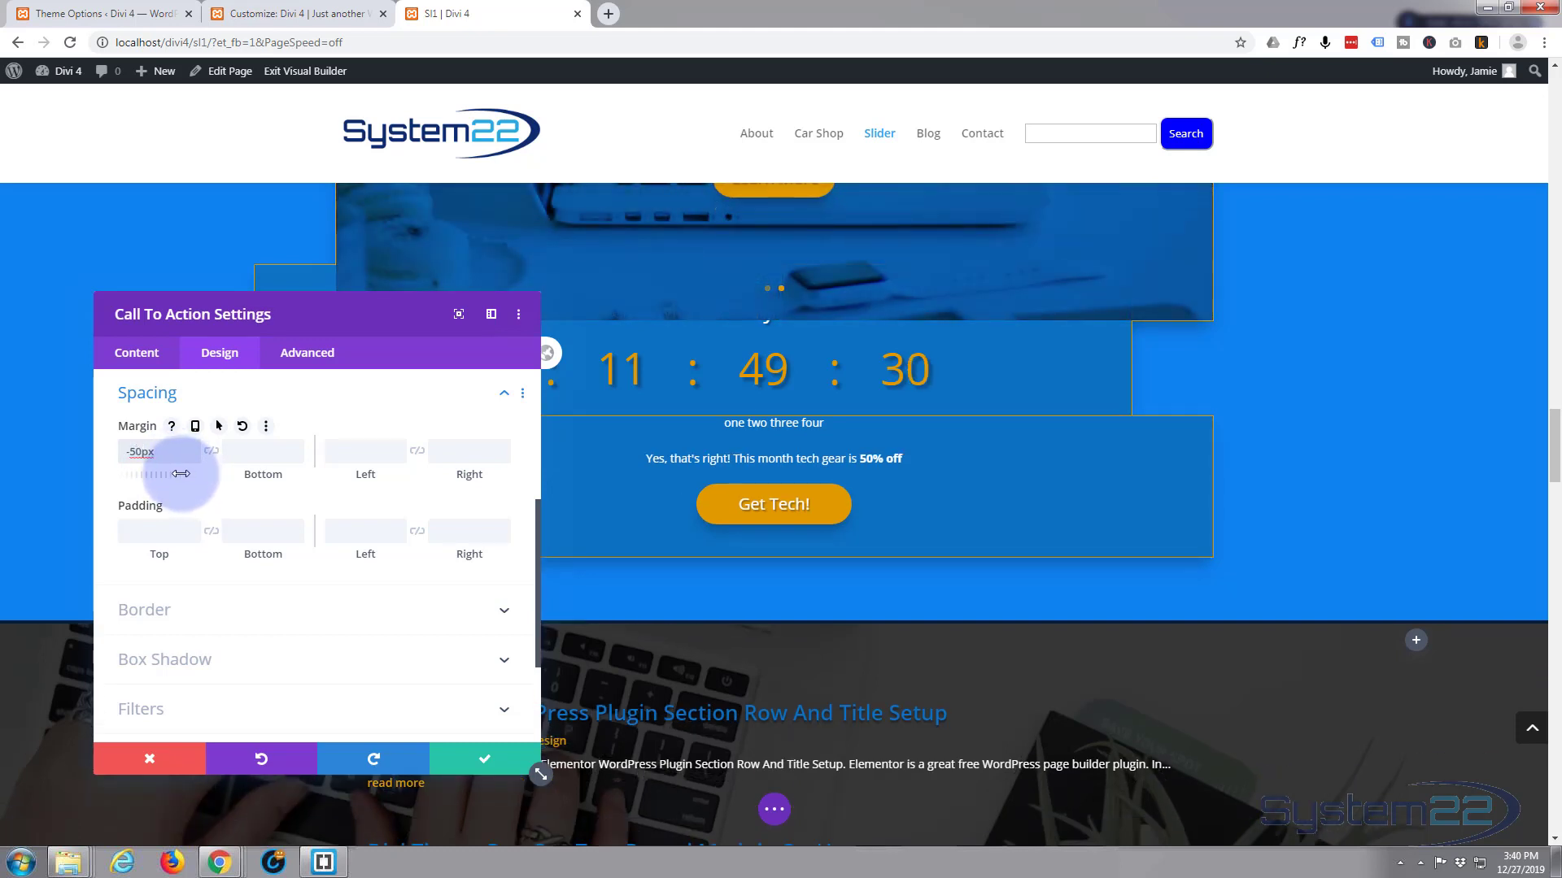
{"action": "left_click", "coordinate": [299, 492]}
Set the call-to-action's right margin to -100px and left margin to 100px, then save.
{"action": "left_click", "coordinate": [471, 455]}
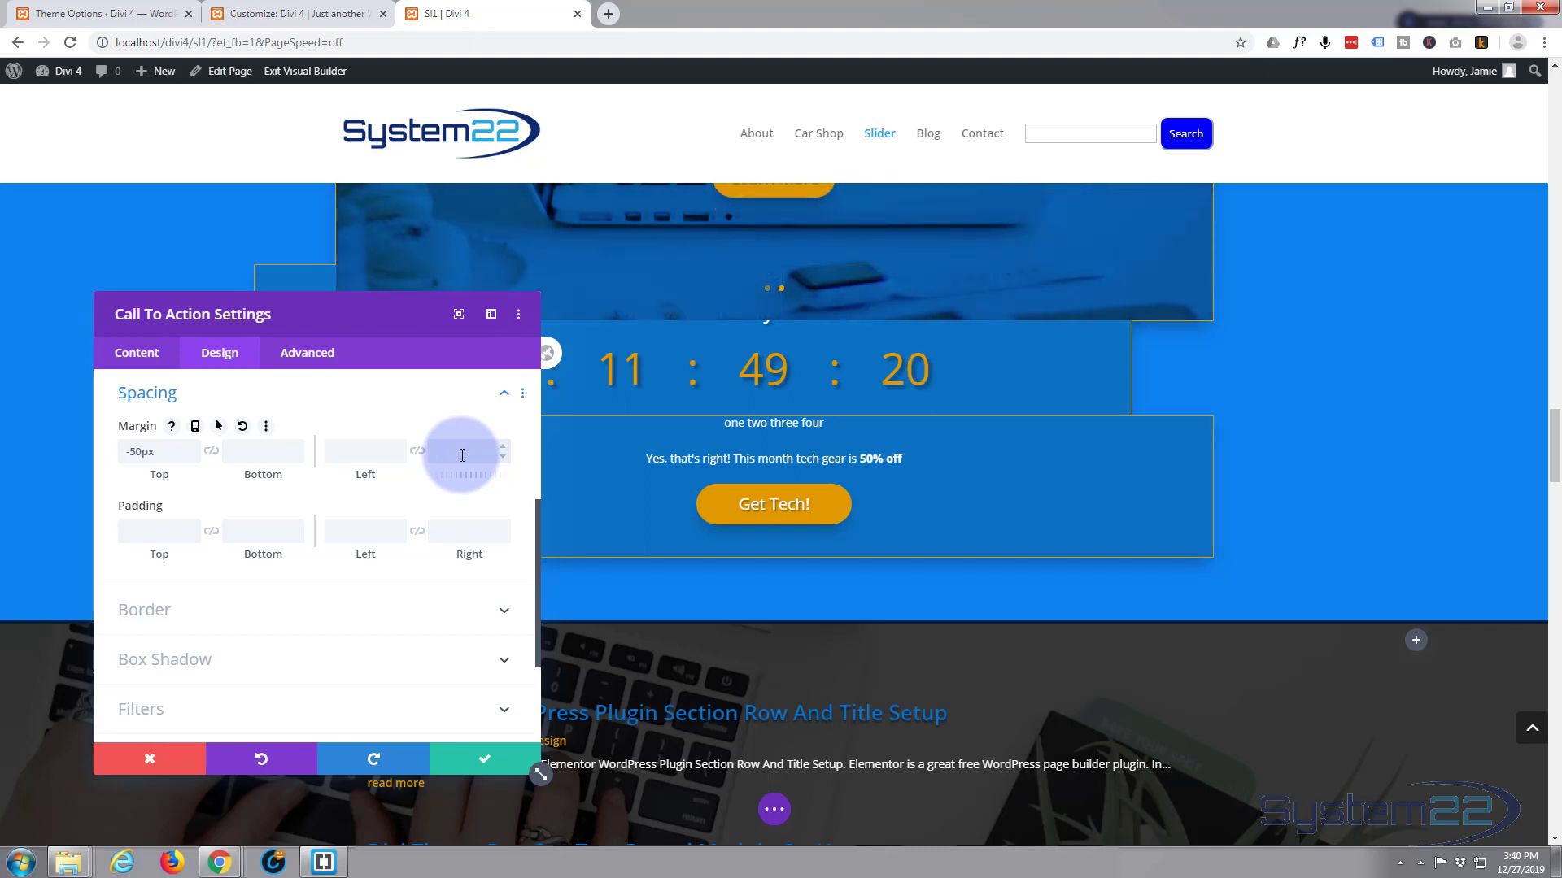
{"action": "type", "text": "-100"}
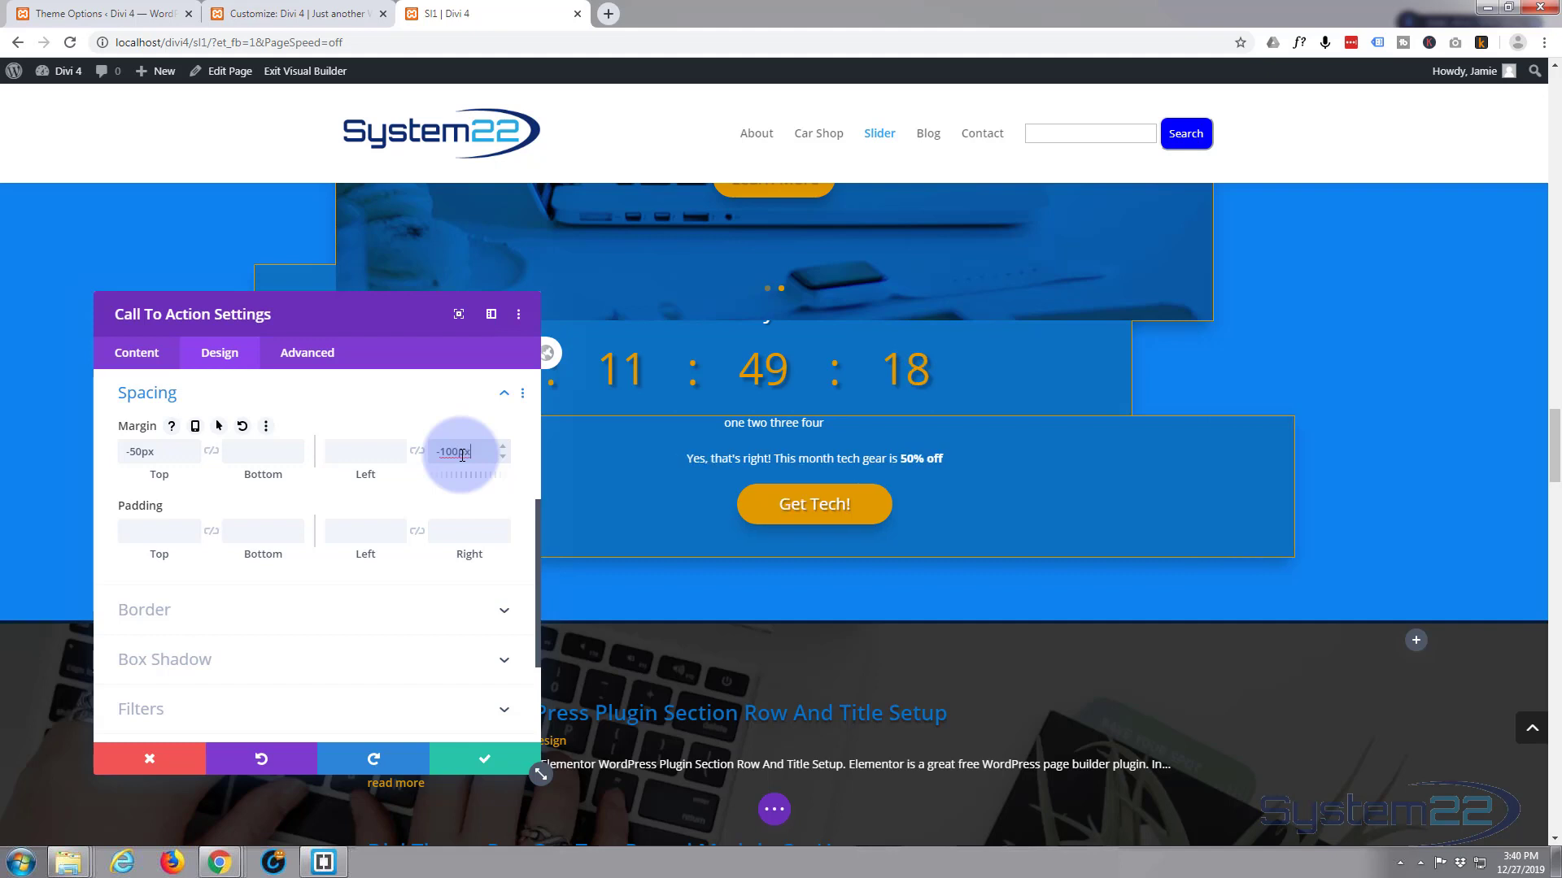
{"action": "left_click_drag", "start_coordinate": [388, 327], "coordinate": [909, 539]}
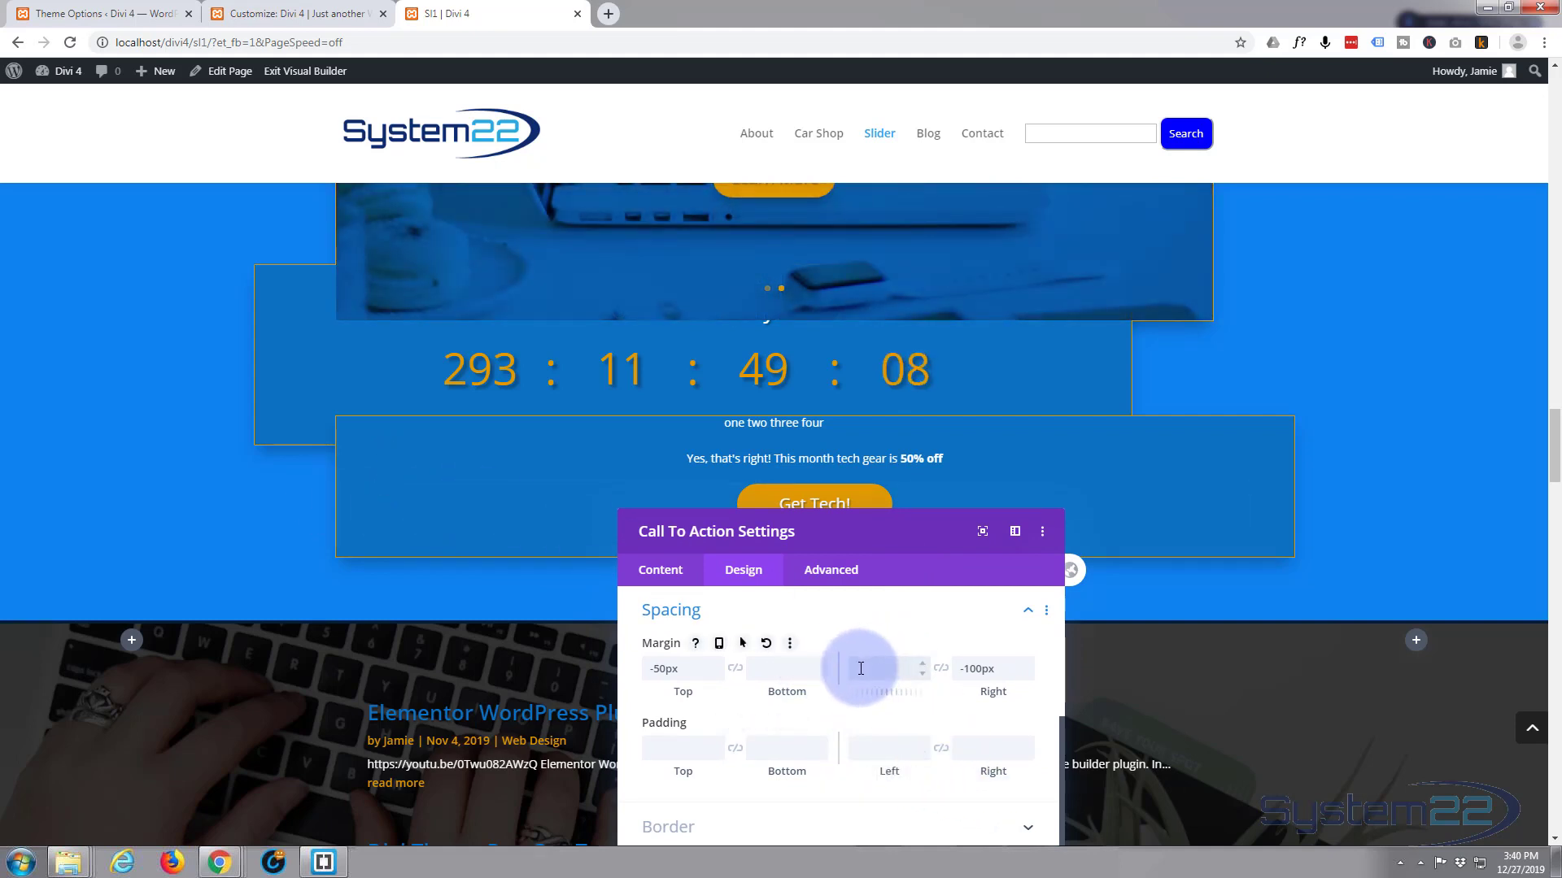
{"action": "left_click", "coordinate": [859, 671]}
{"action": "type", "text": "100px"}
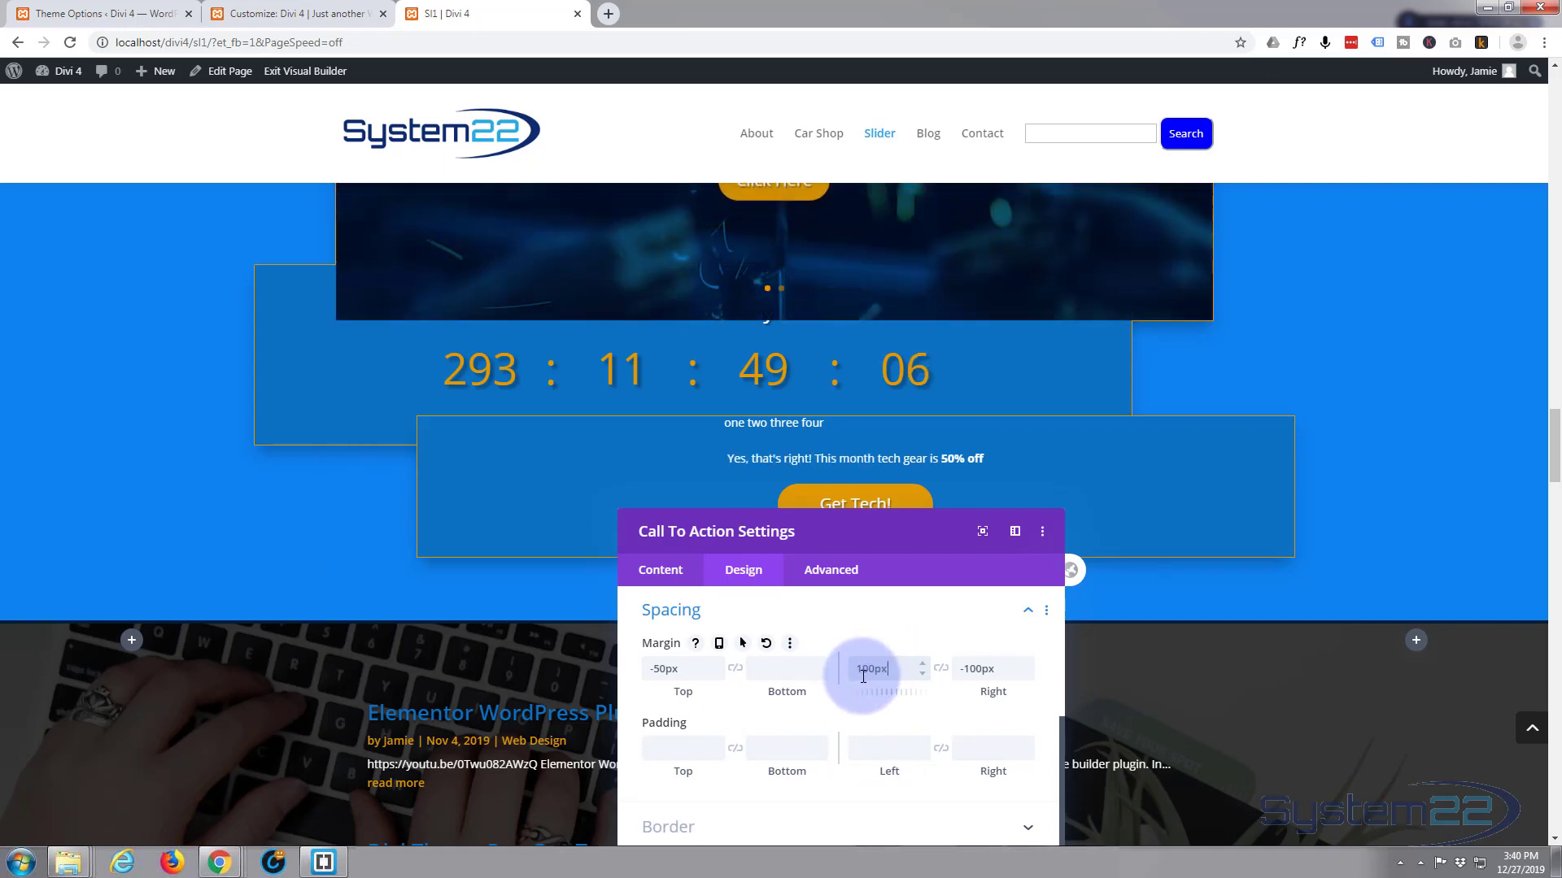
{"action": "left_click", "coordinate": [909, 555]}
{"action": "left_click_drag", "start_coordinate": [920, 542], "coordinate": [371, 277]}
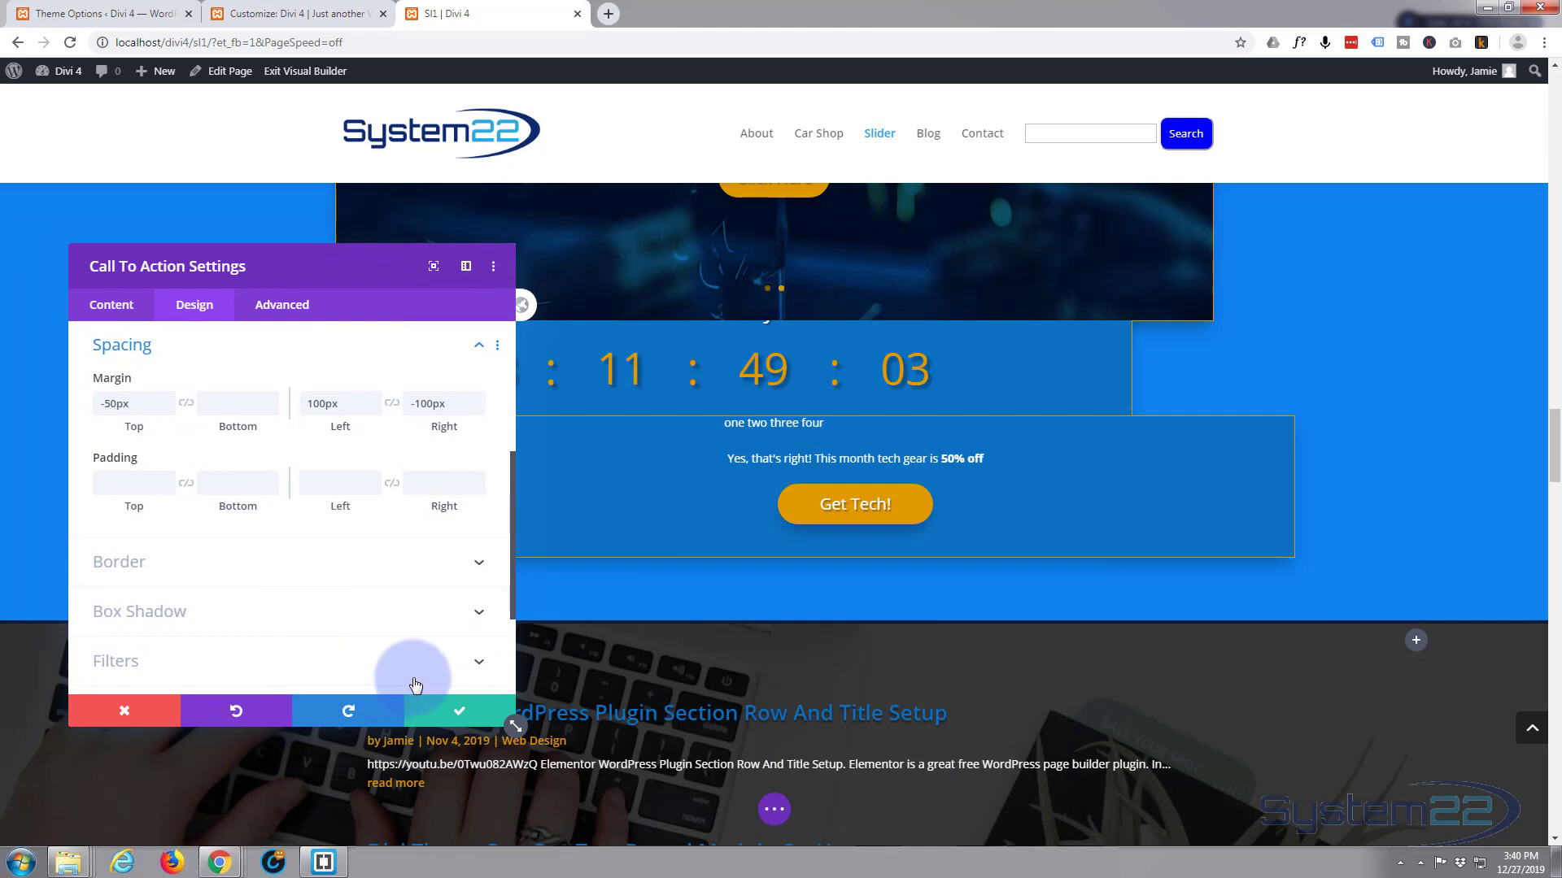
{"action": "left_click", "coordinate": [451, 714]}
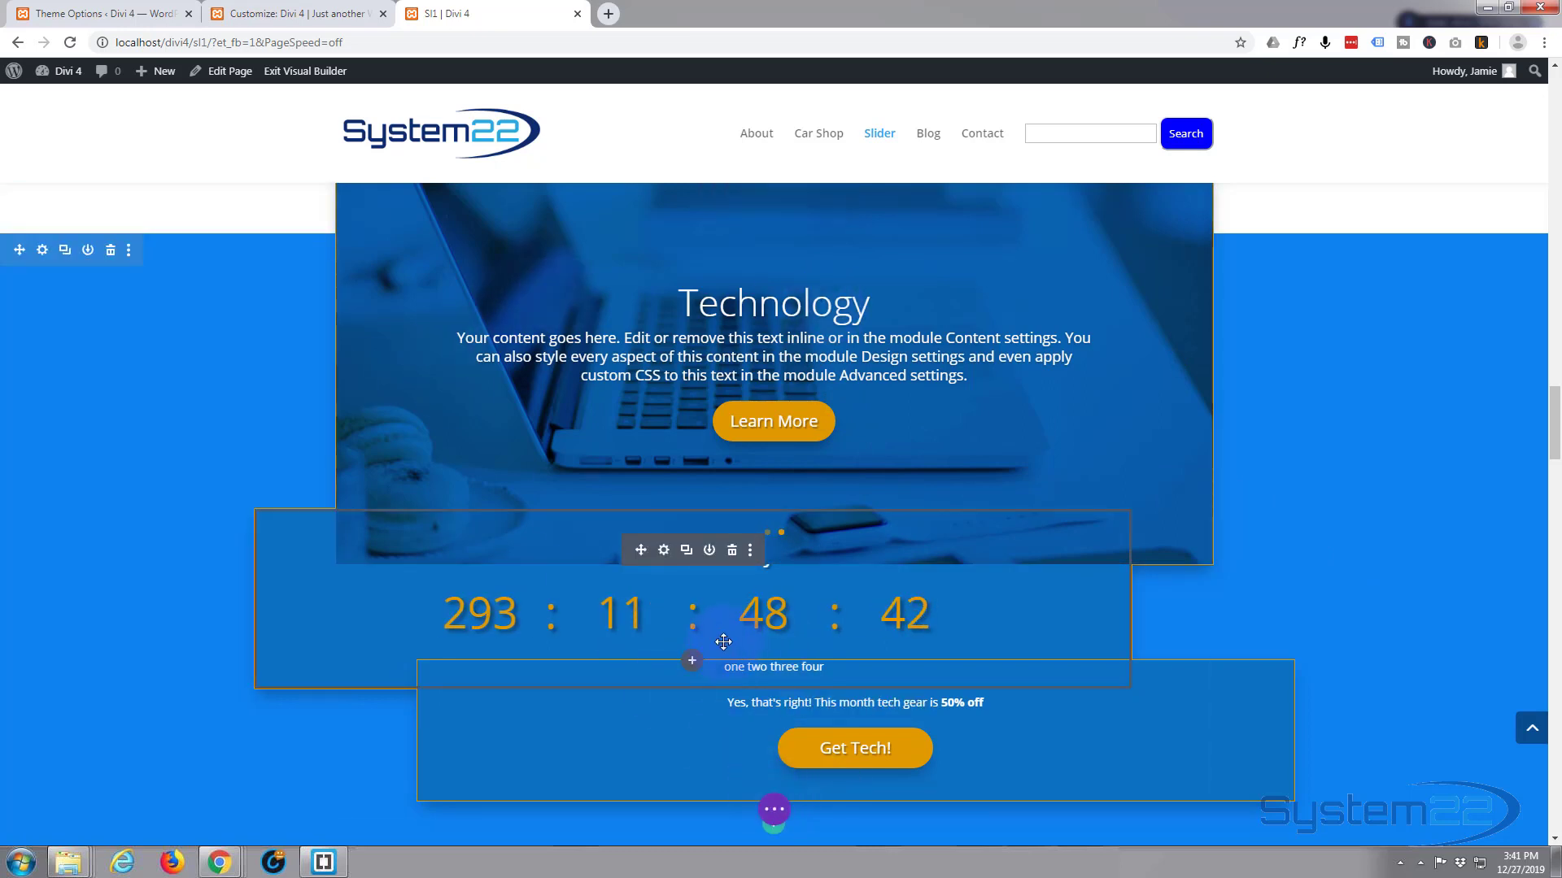
Set the countdown timer's Z Index to 22 under Advanced > Visibility and save.
{"action": "left_click", "coordinate": [664, 550]}
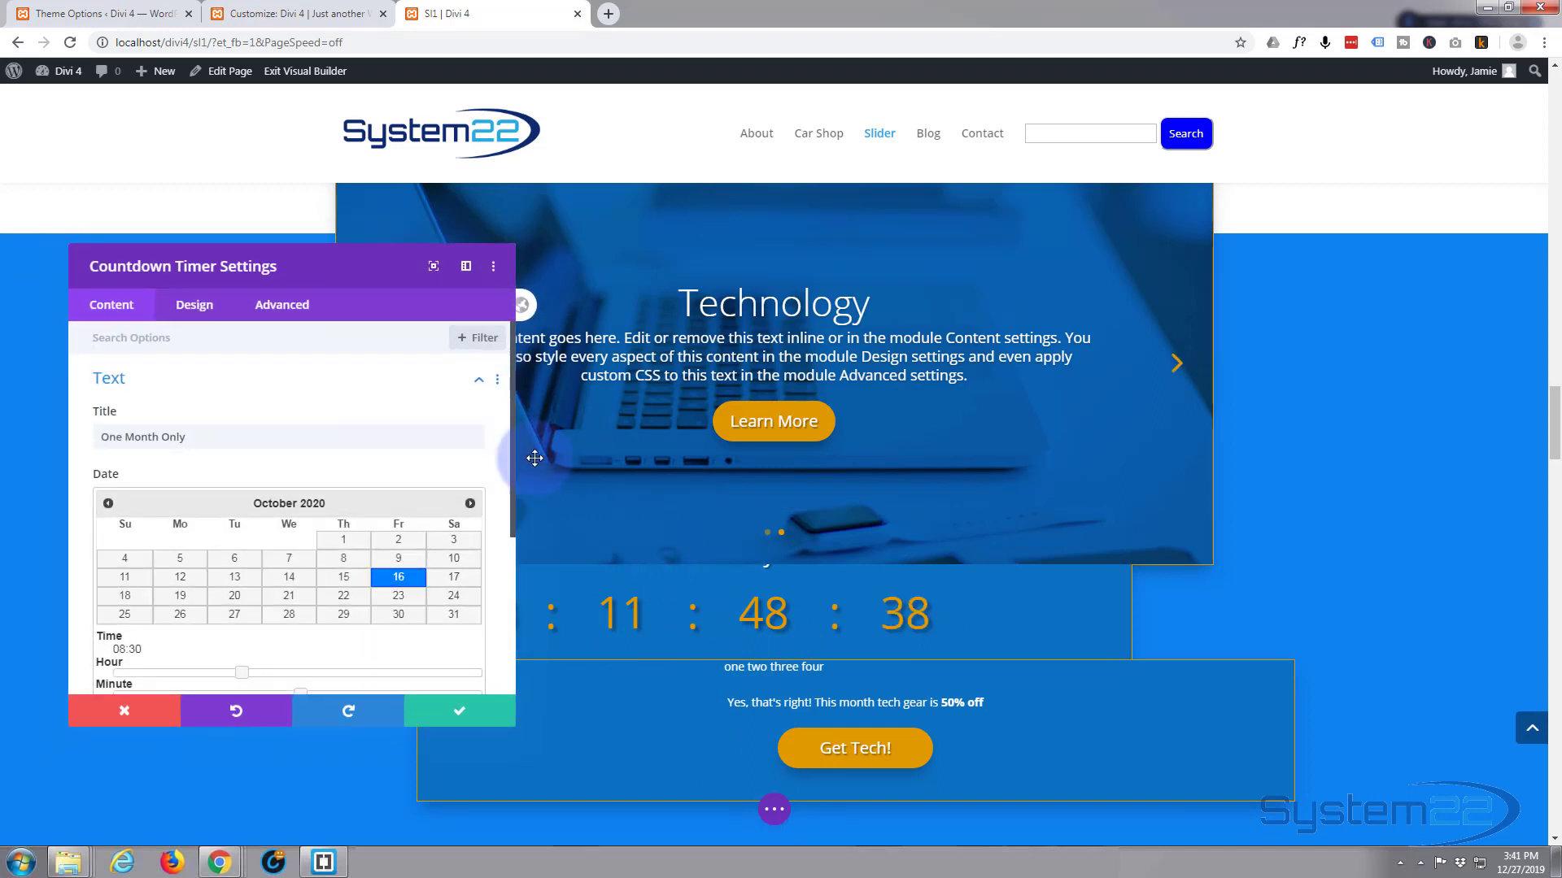
{"action": "left_click", "coordinate": [296, 309]}
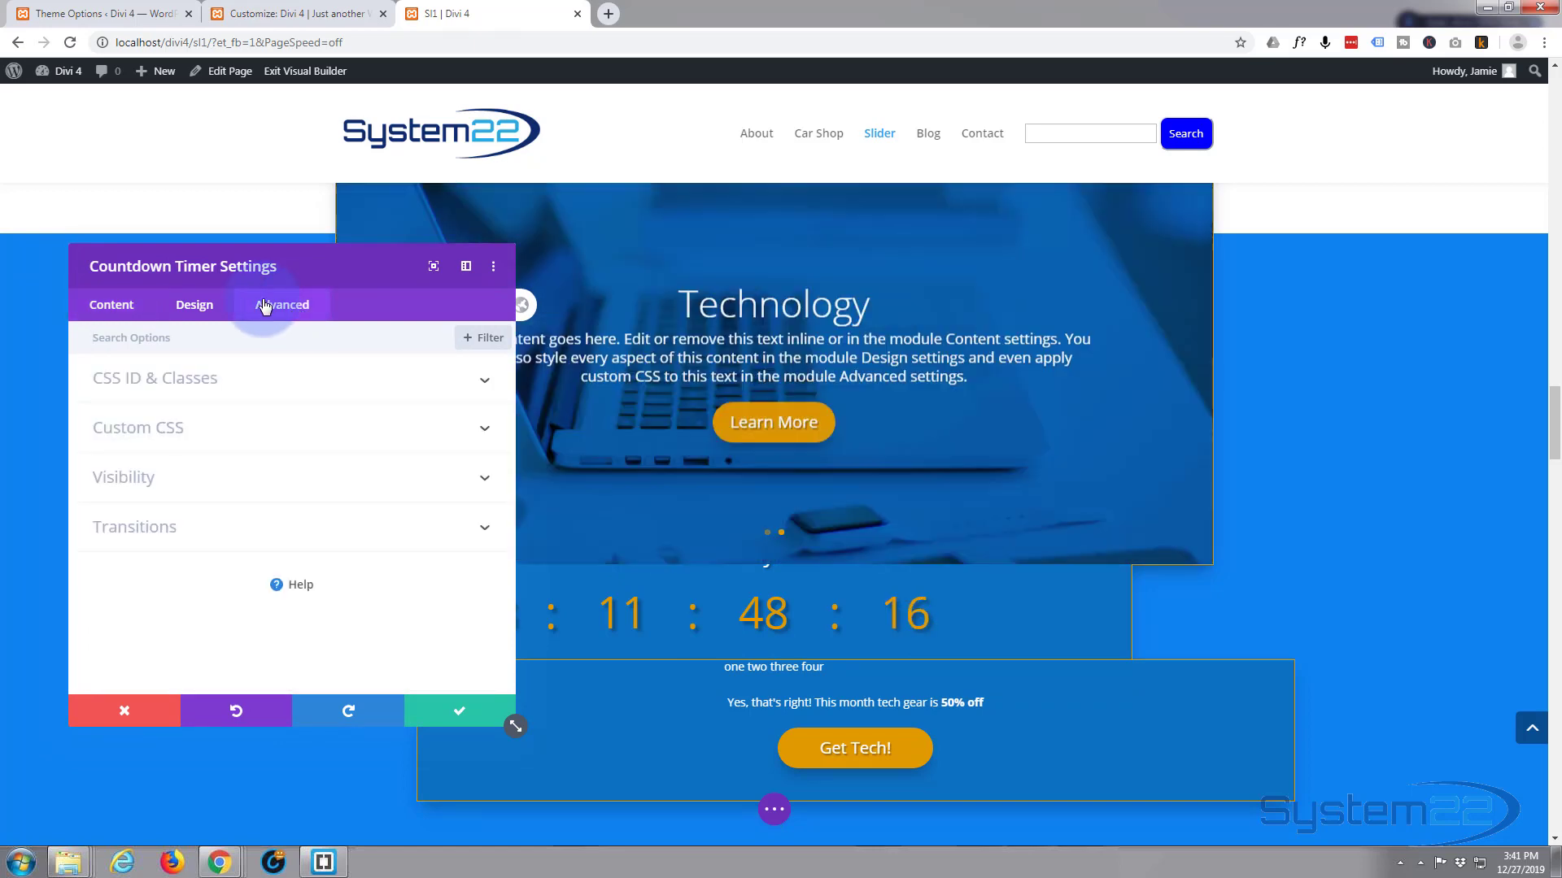
{"action": "left_click", "coordinate": [199, 486]}
{"action": "scroll", "coordinate": [203, 464], "scroll_direction": "down", "scroll_amount": 5}
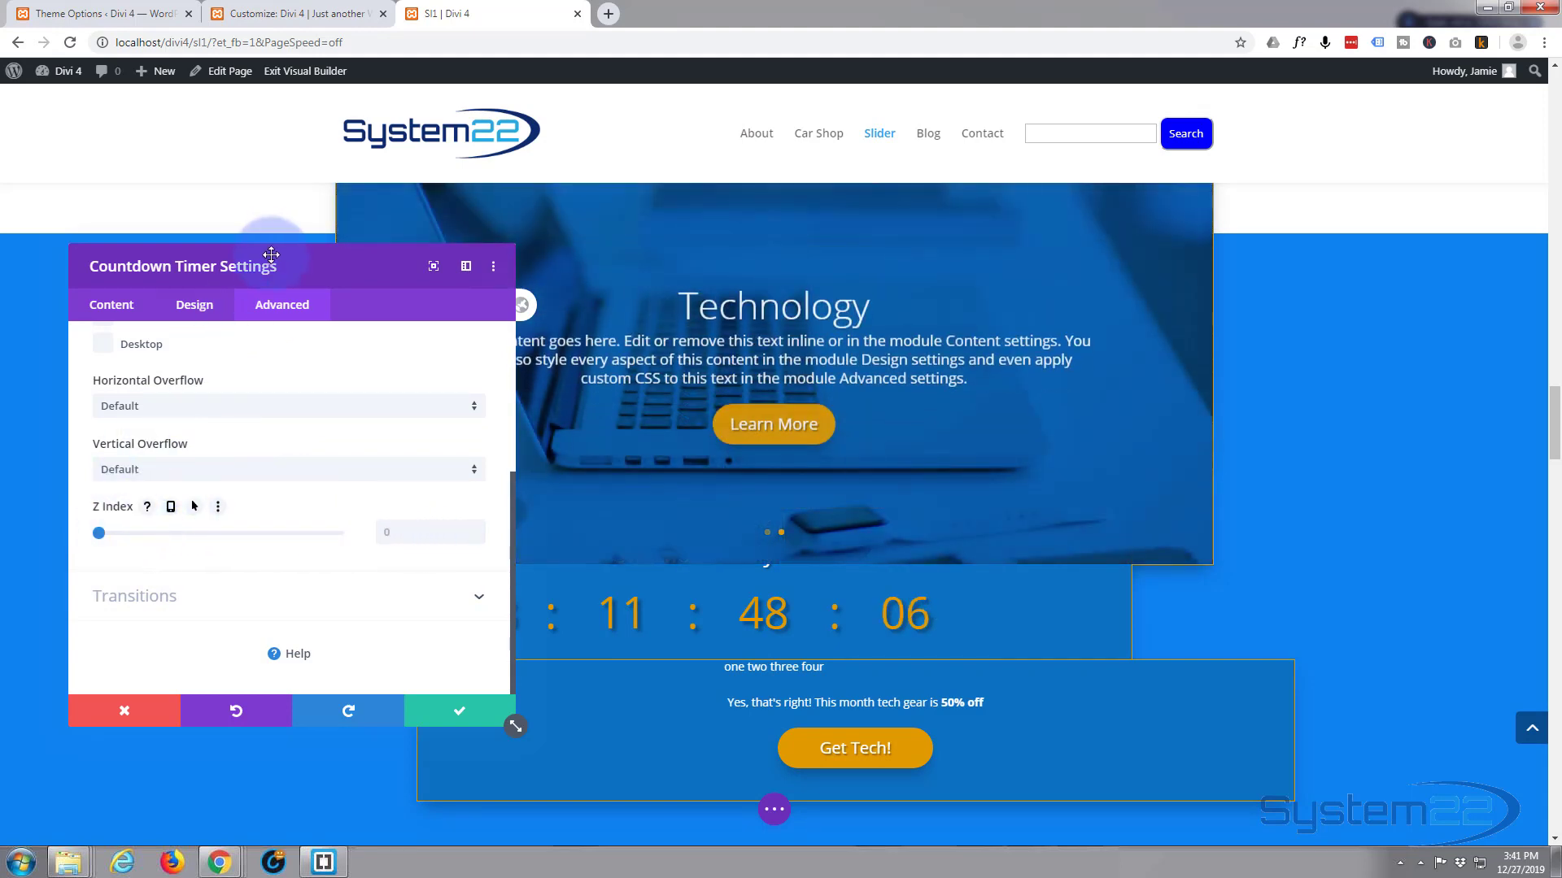
{"action": "left_click_drag", "start_coordinate": [328, 276], "coordinate": [228, 187]}
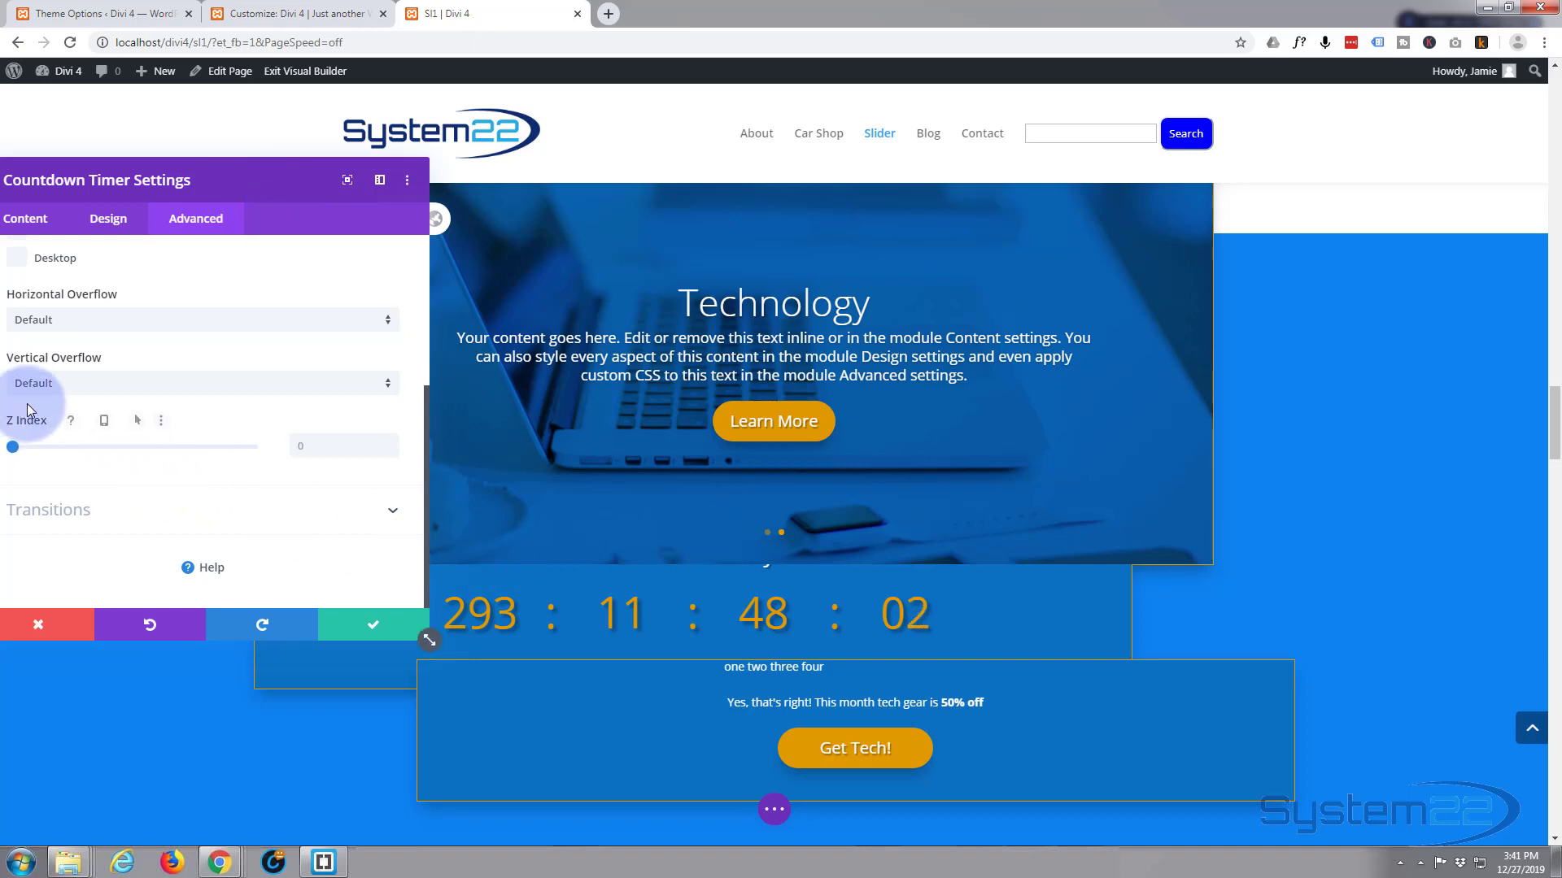
{"action": "left_click_drag", "start_coordinate": [14, 450], "coordinate": [20, 450]}
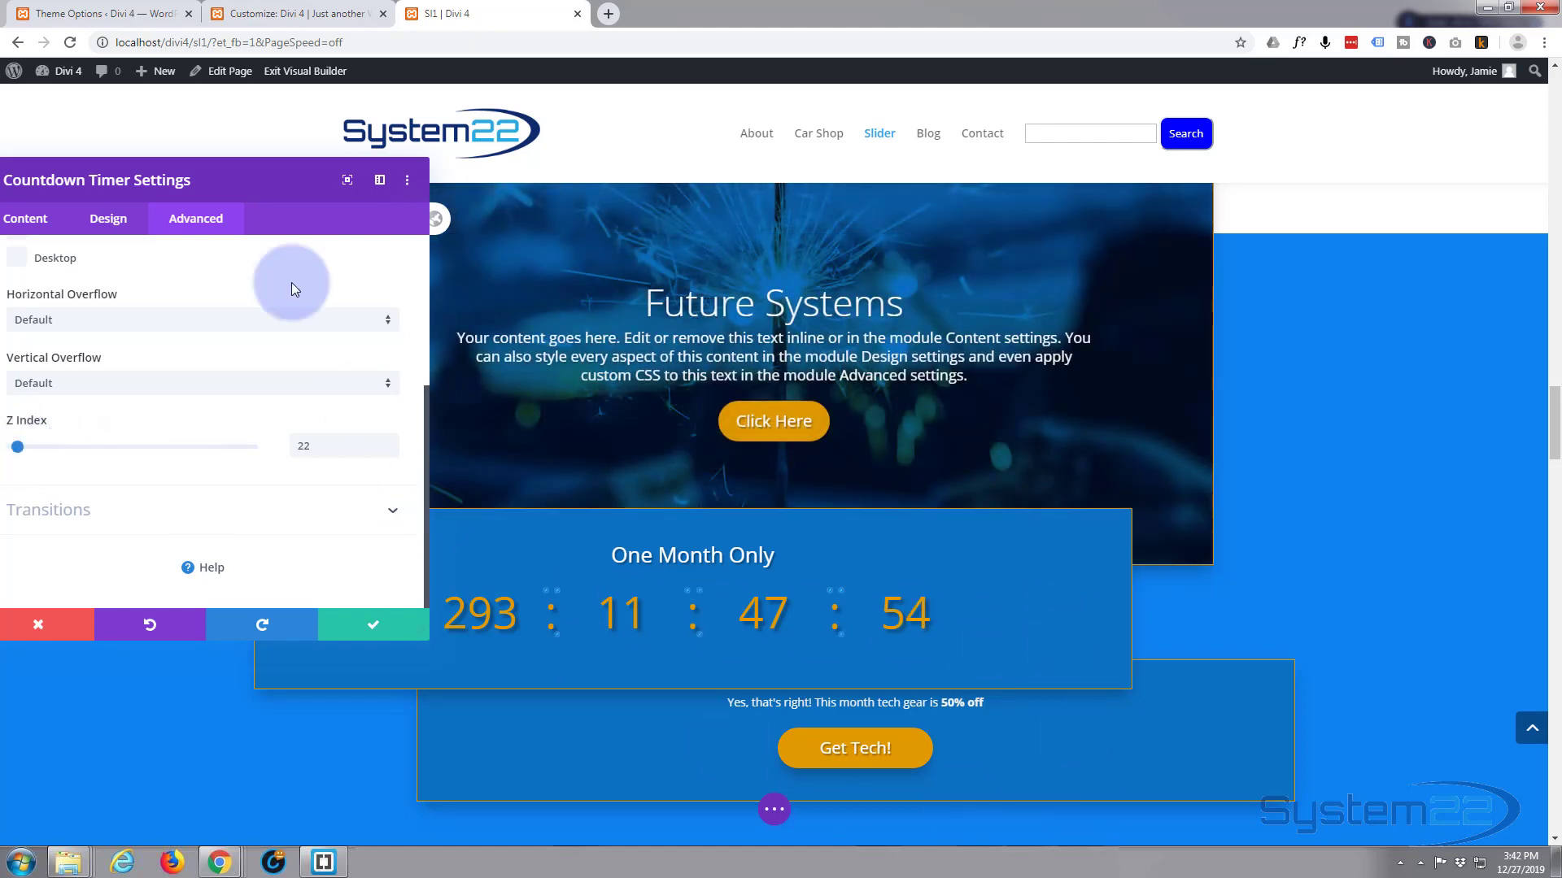
{"action": "left_click_drag", "start_coordinate": [259, 178], "coordinate": [480, 134]}
{"action": "left_click", "coordinate": [599, 581]}
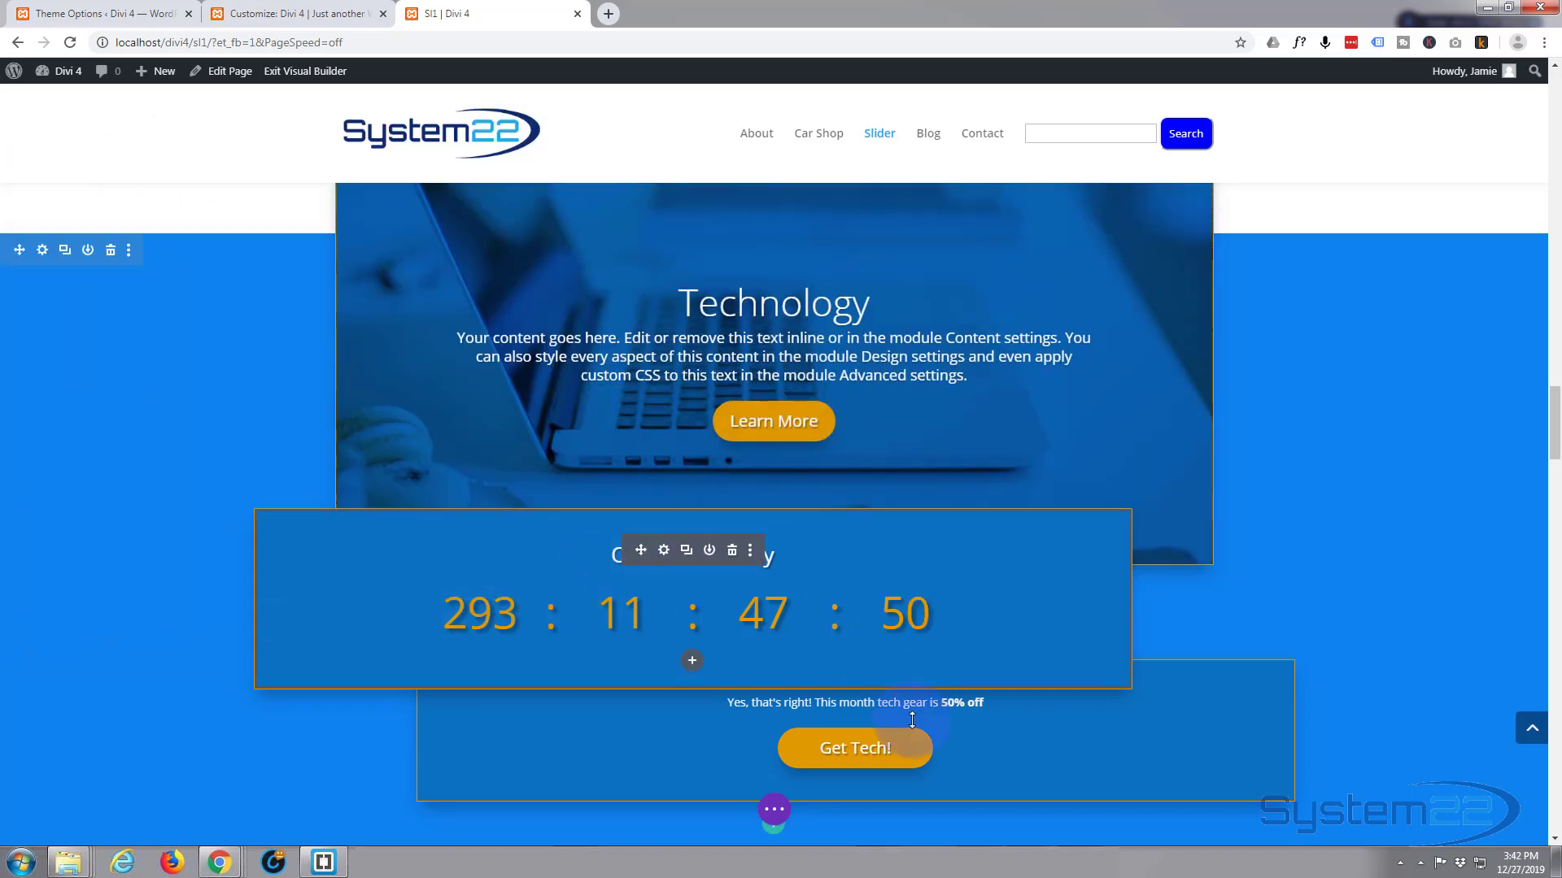
Preview the page layout at tablet and phone widths.
{"action": "left_click", "coordinate": [775, 811]}
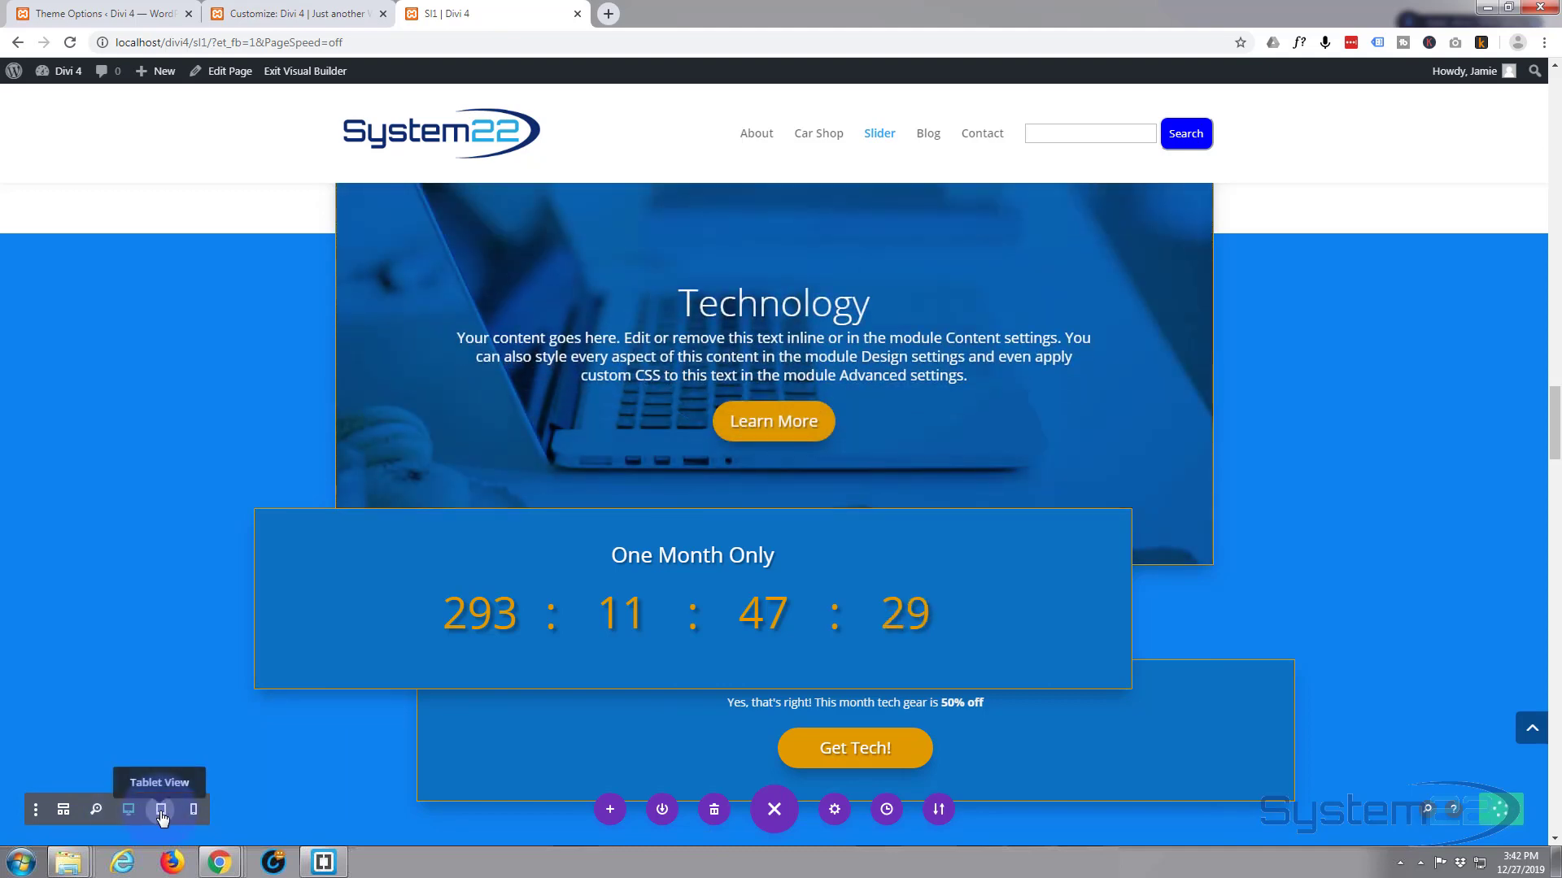
{"action": "left_click", "coordinate": [162, 811]}
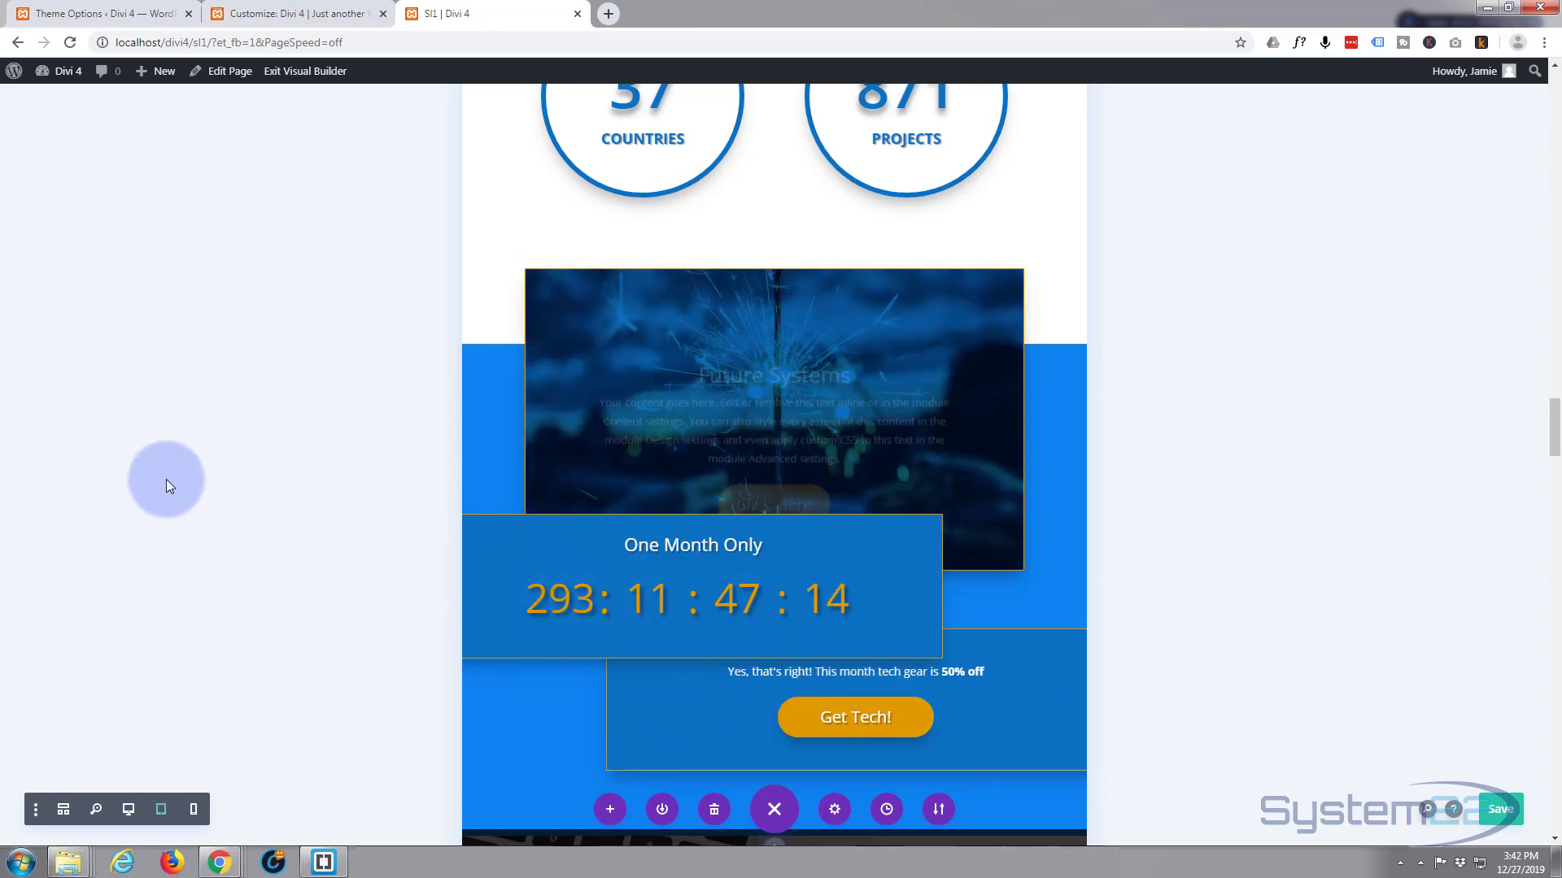
{"action": "scroll", "coordinate": [174, 734], "scroll_direction": "down", "scroll_amount": 1}
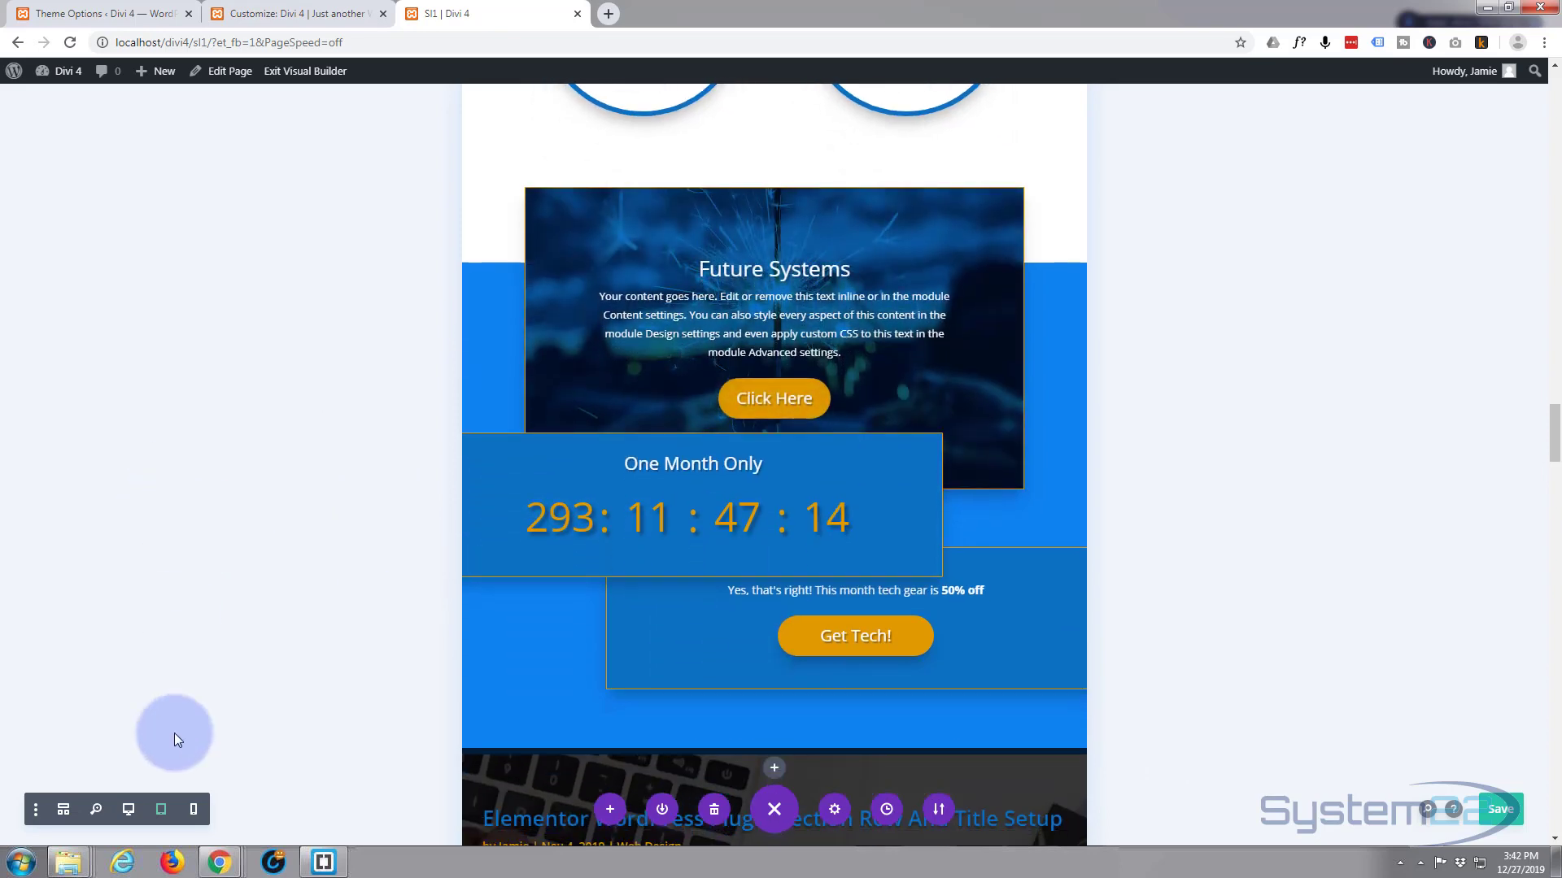
{"action": "left_click", "coordinate": [194, 810]}
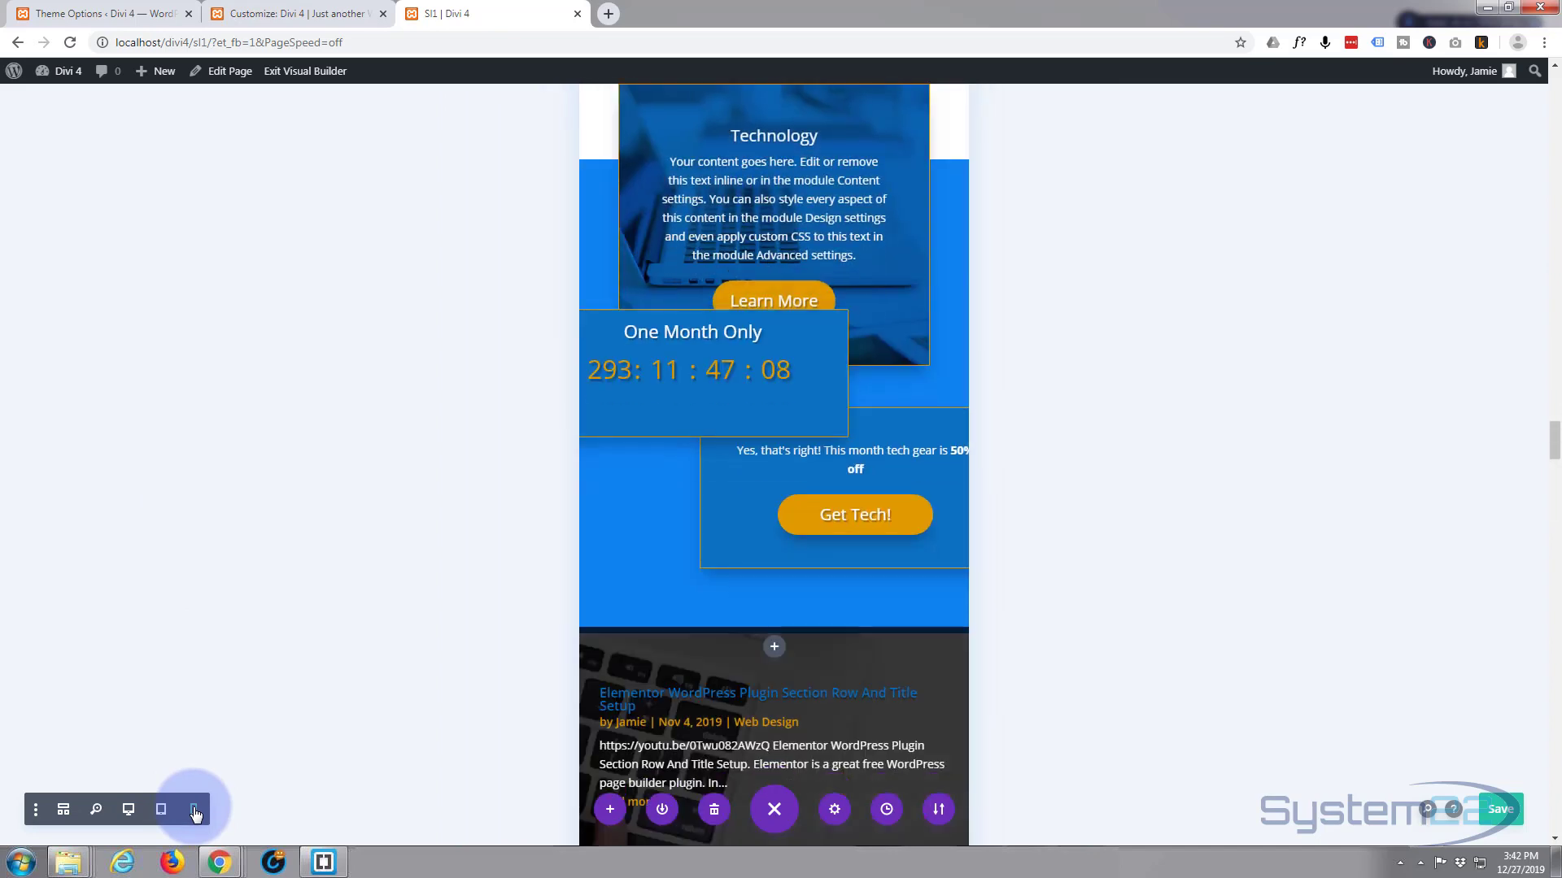
{"action": "scroll", "coordinate": [635, 508], "scroll_direction": "up", "scroll_amount": 2}
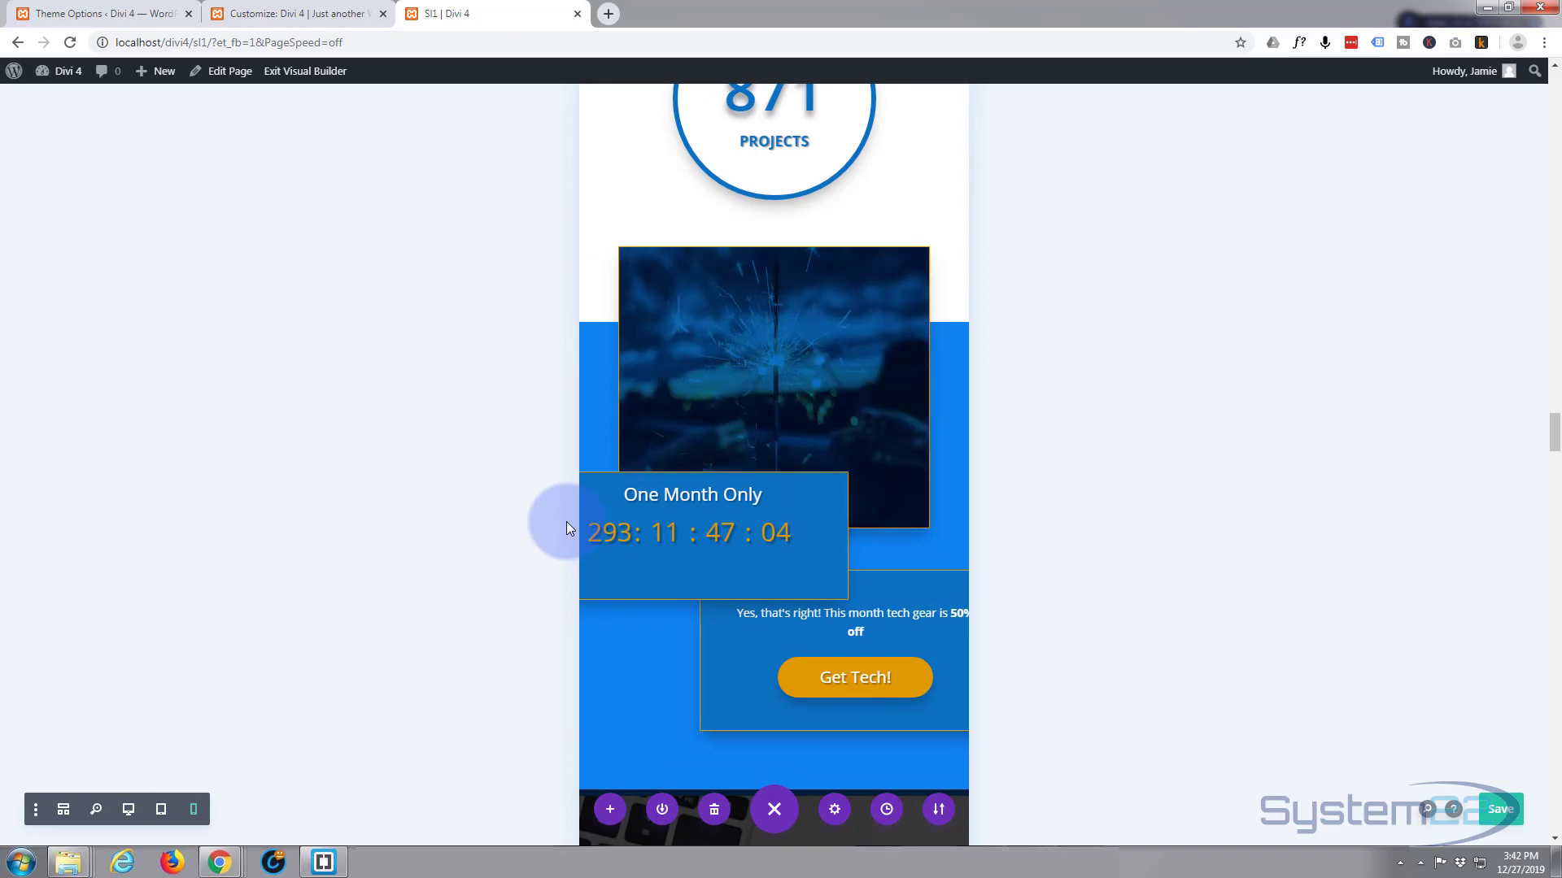
{"action": "scroll", "coordinate": [594, 500], "scroll_direction": "up", "scroll_amount": 4}
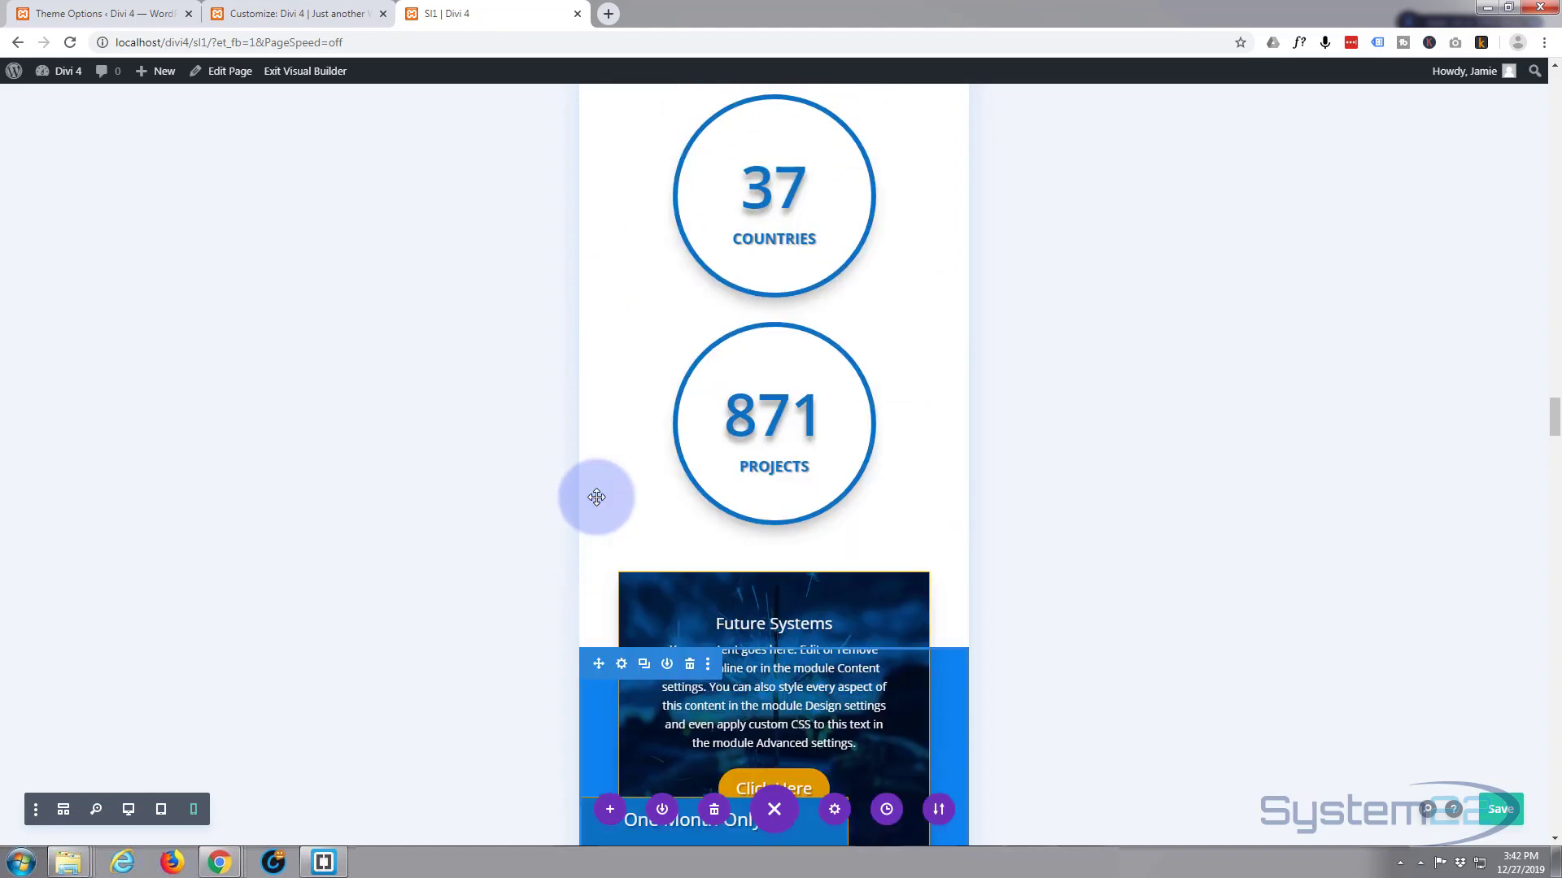
{"action": "scroll", "coordinate": [593, 500], "scroll_direction": "down", "scroll_amount": 4}
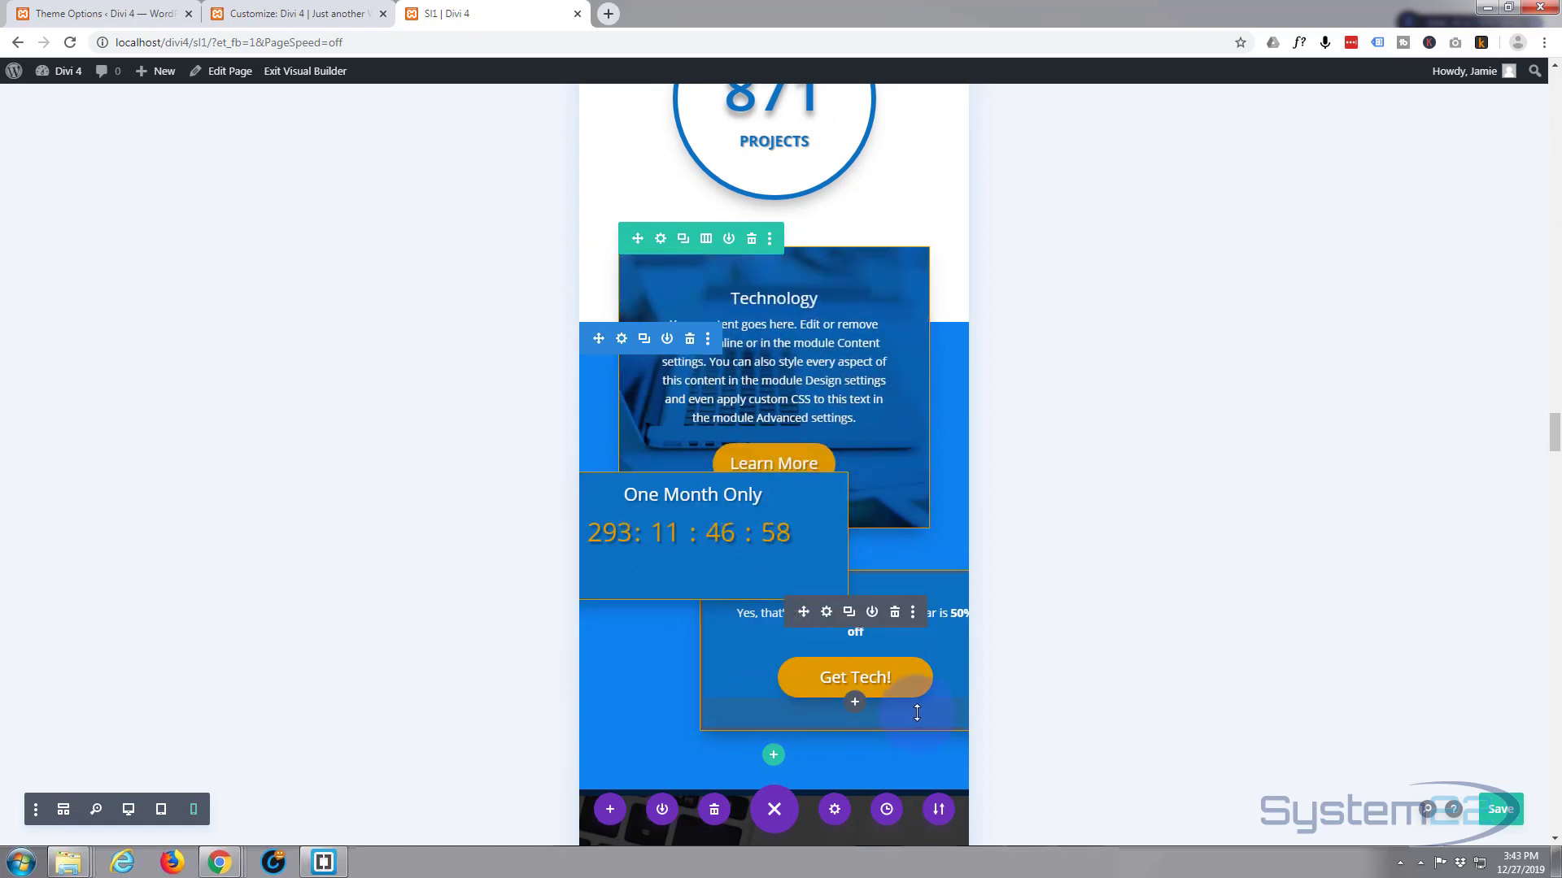
Return to the desktop preview and scroll through the overlapping slider, countdown and offer.
{"action": "left_click", "coordinate": [129, 810]}
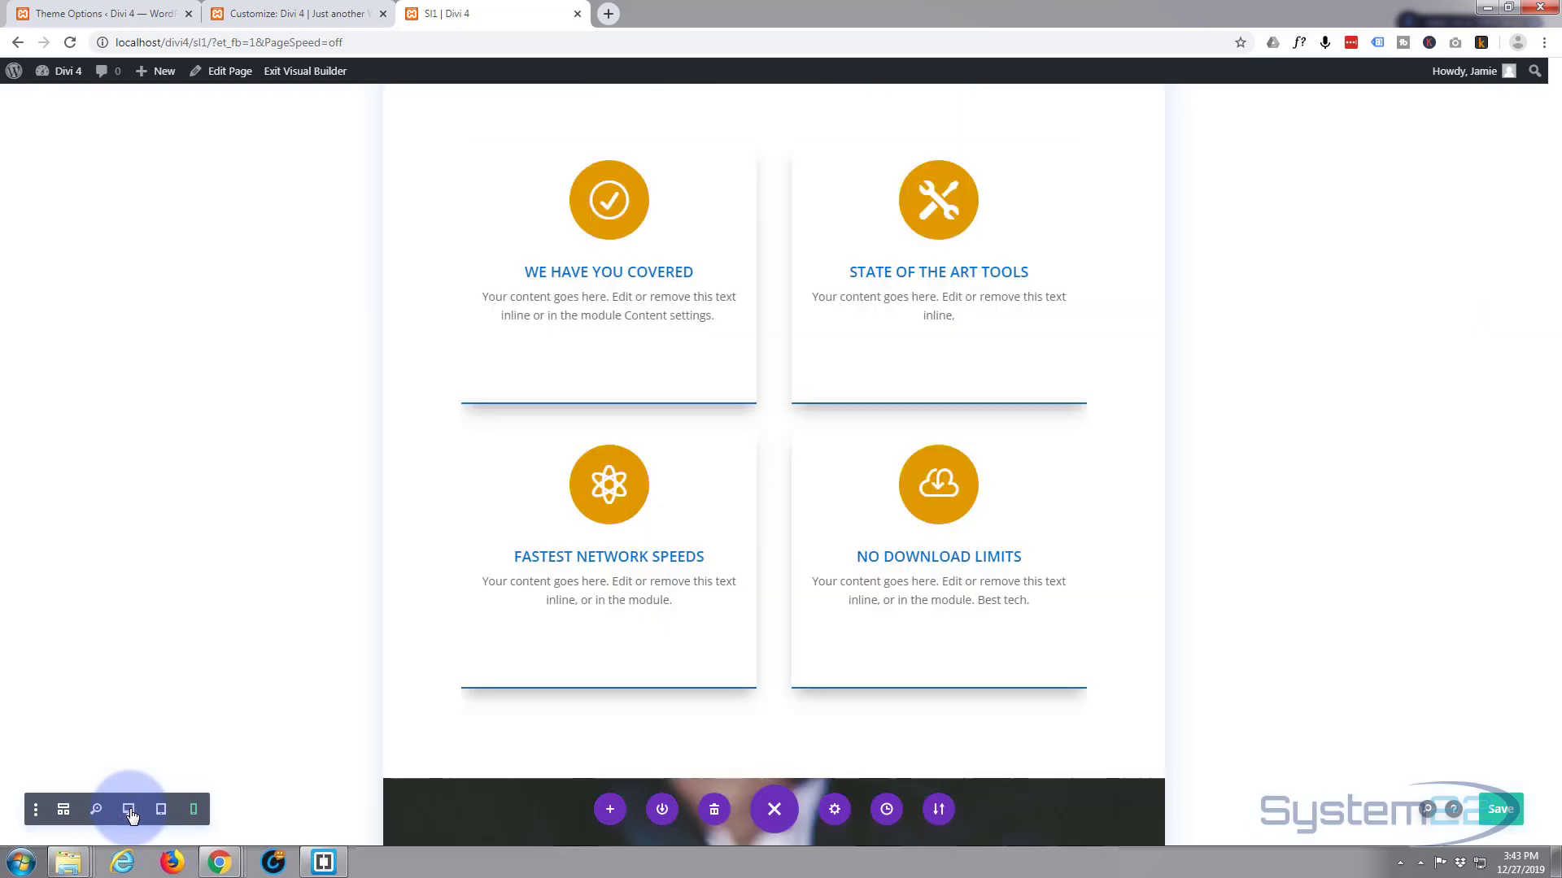
{"action": "scroll", "coordinate": [688, 649], "scroll_direction": "down", "scroll_amount": 7}
{"action": "scroll", "coordinate": [687, 649], "scroll_direction": "down", "scroll_amount": 14}
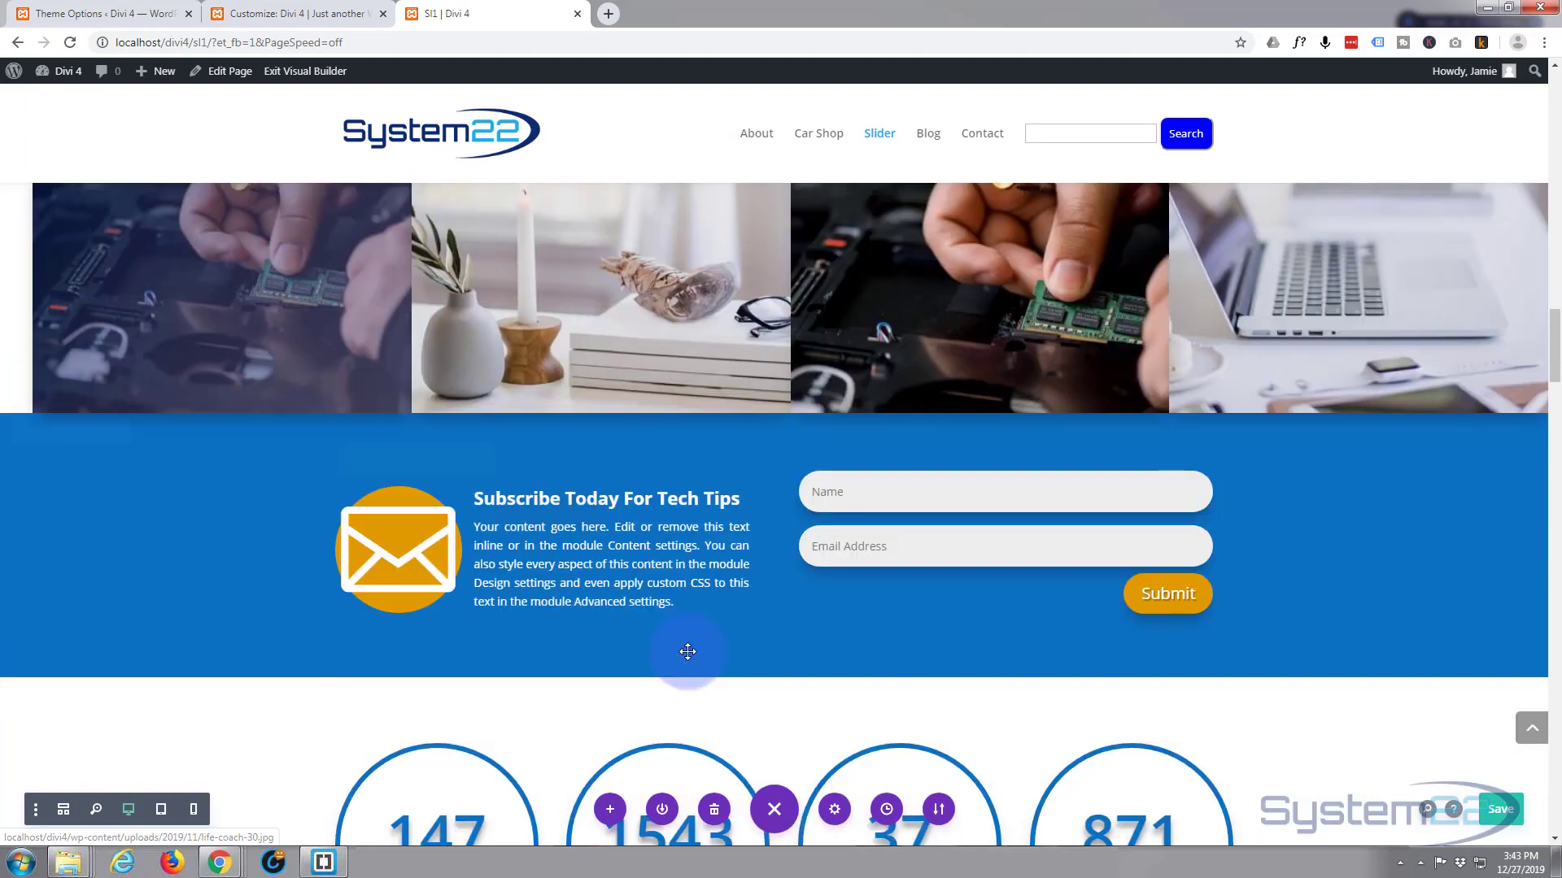
{"action": "scroll", "coordinate": [687, 652], "scroll_direction": "down", "scroll_amount": 15}
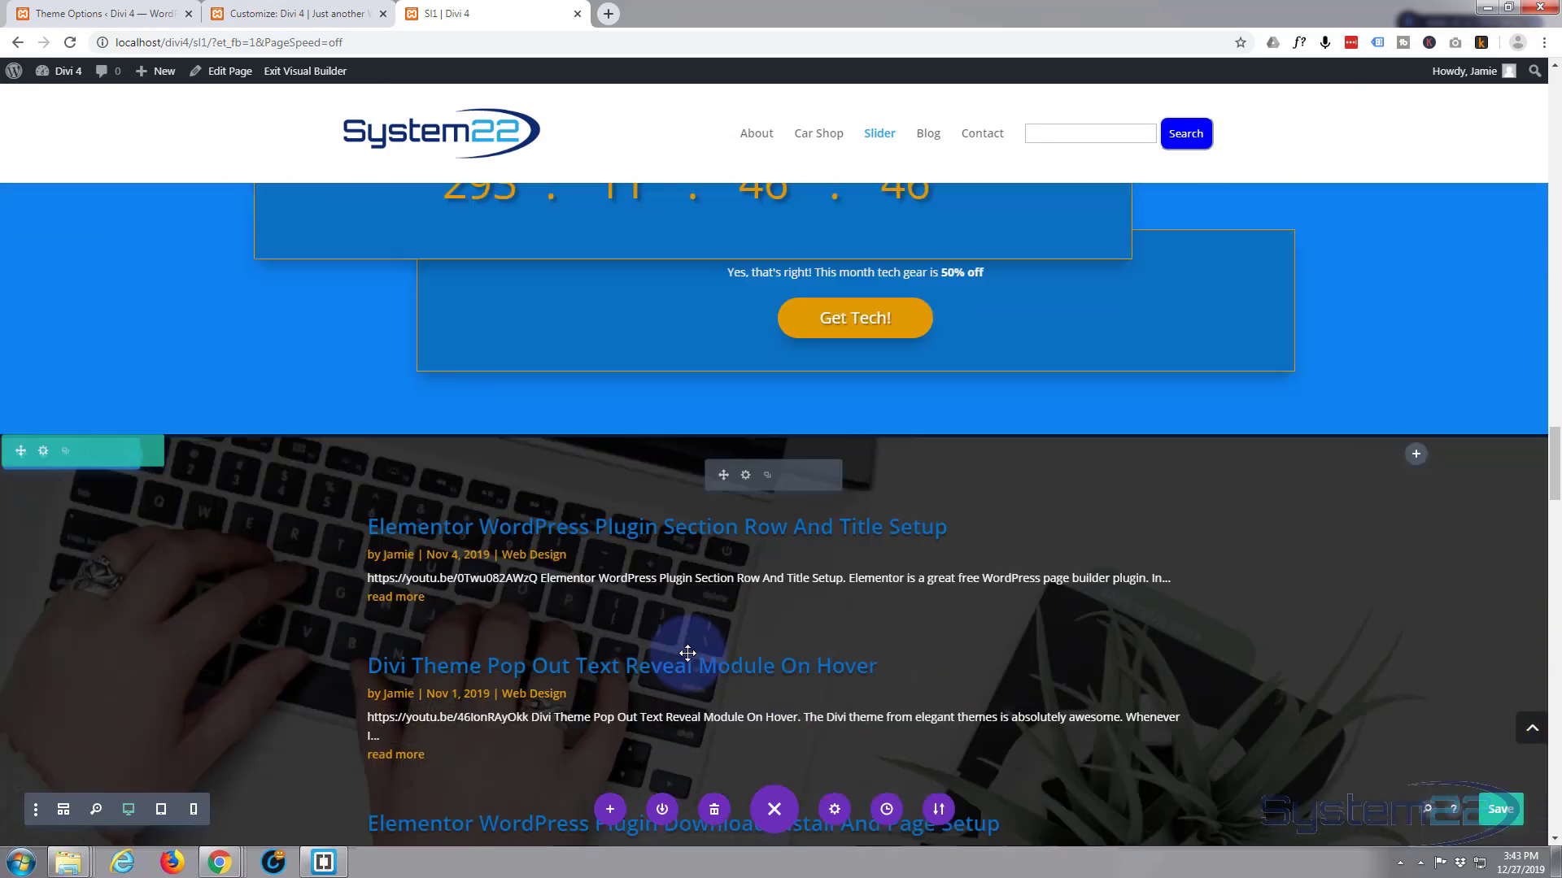
{"action": "scroll", "coordinate": [687, 653], "scroll_direction": "up", "scroll_amount": 3}
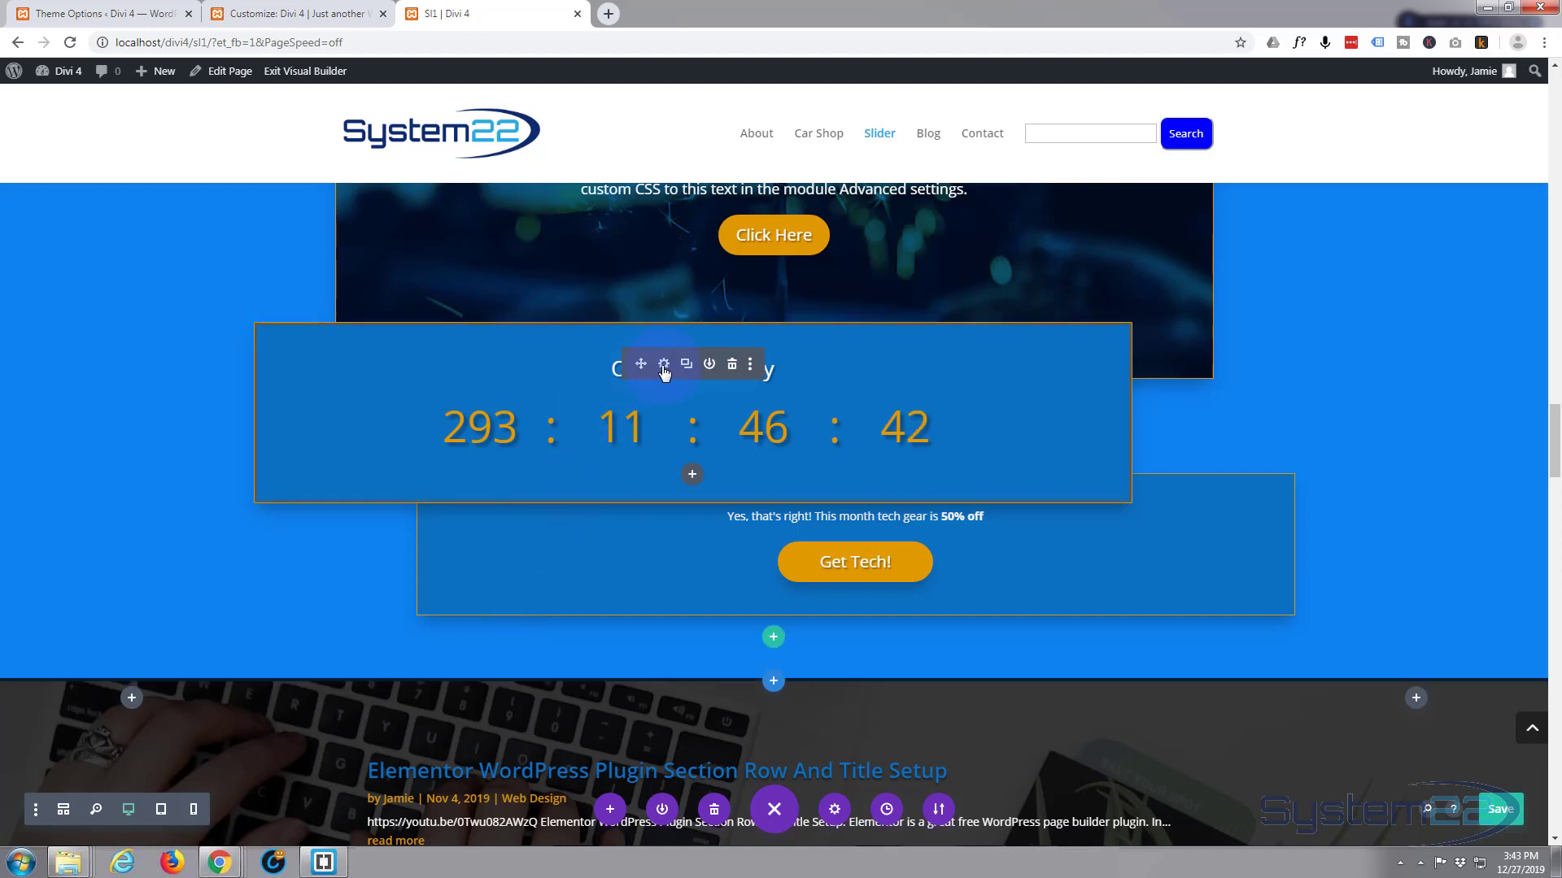
Enable per-device margins in the countdown's spacing options and switch to the phone values.
{"action": "left_click", "coordinate": [663, 366]}
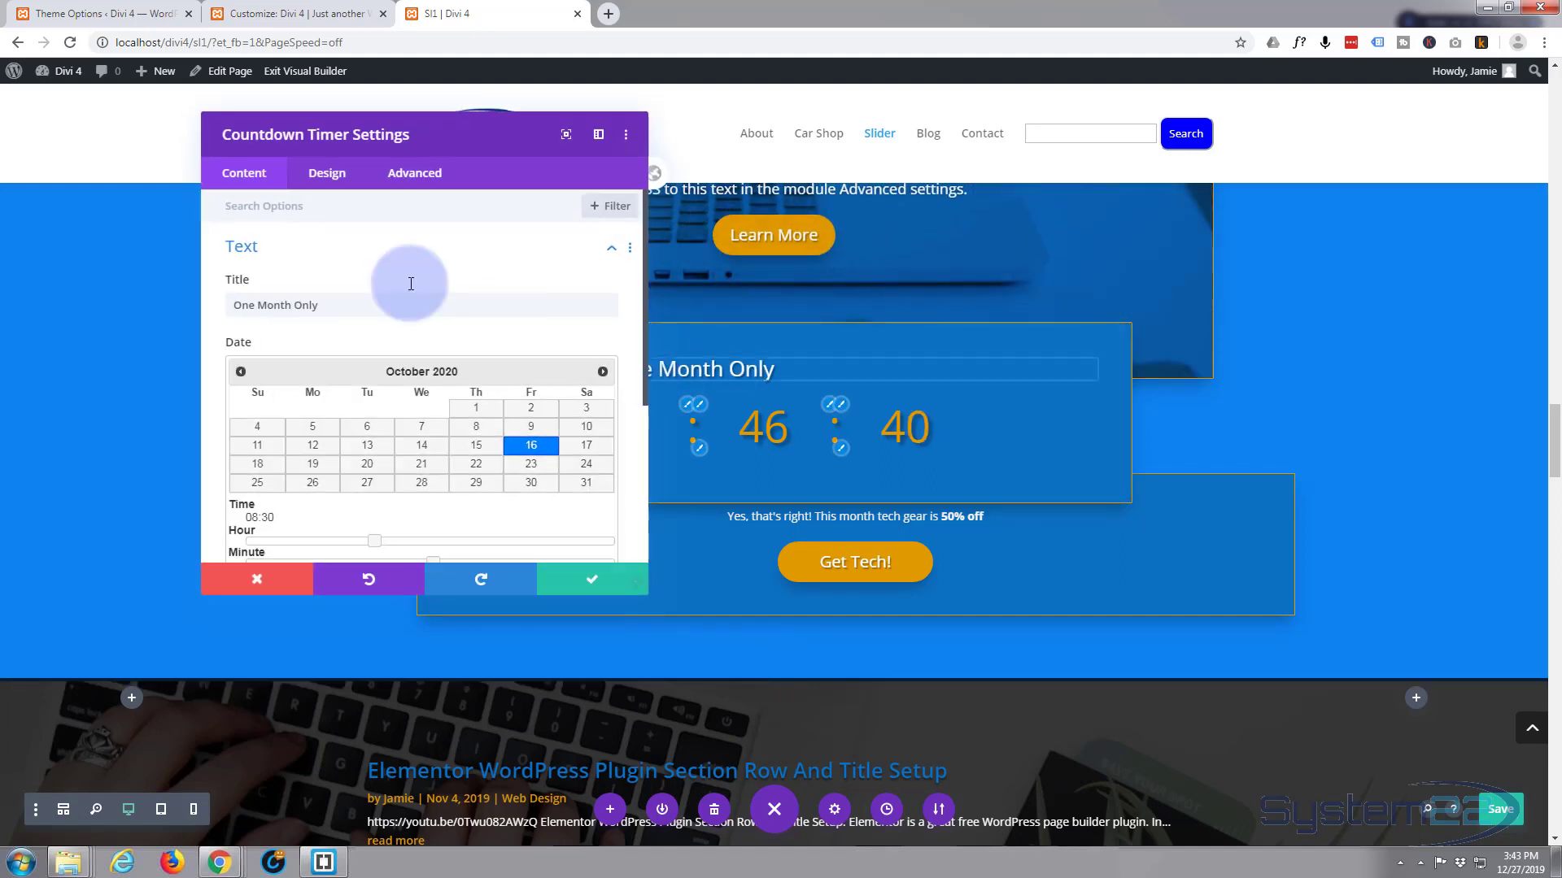
{"action": "left_click", "coordinate": [335, 178]}
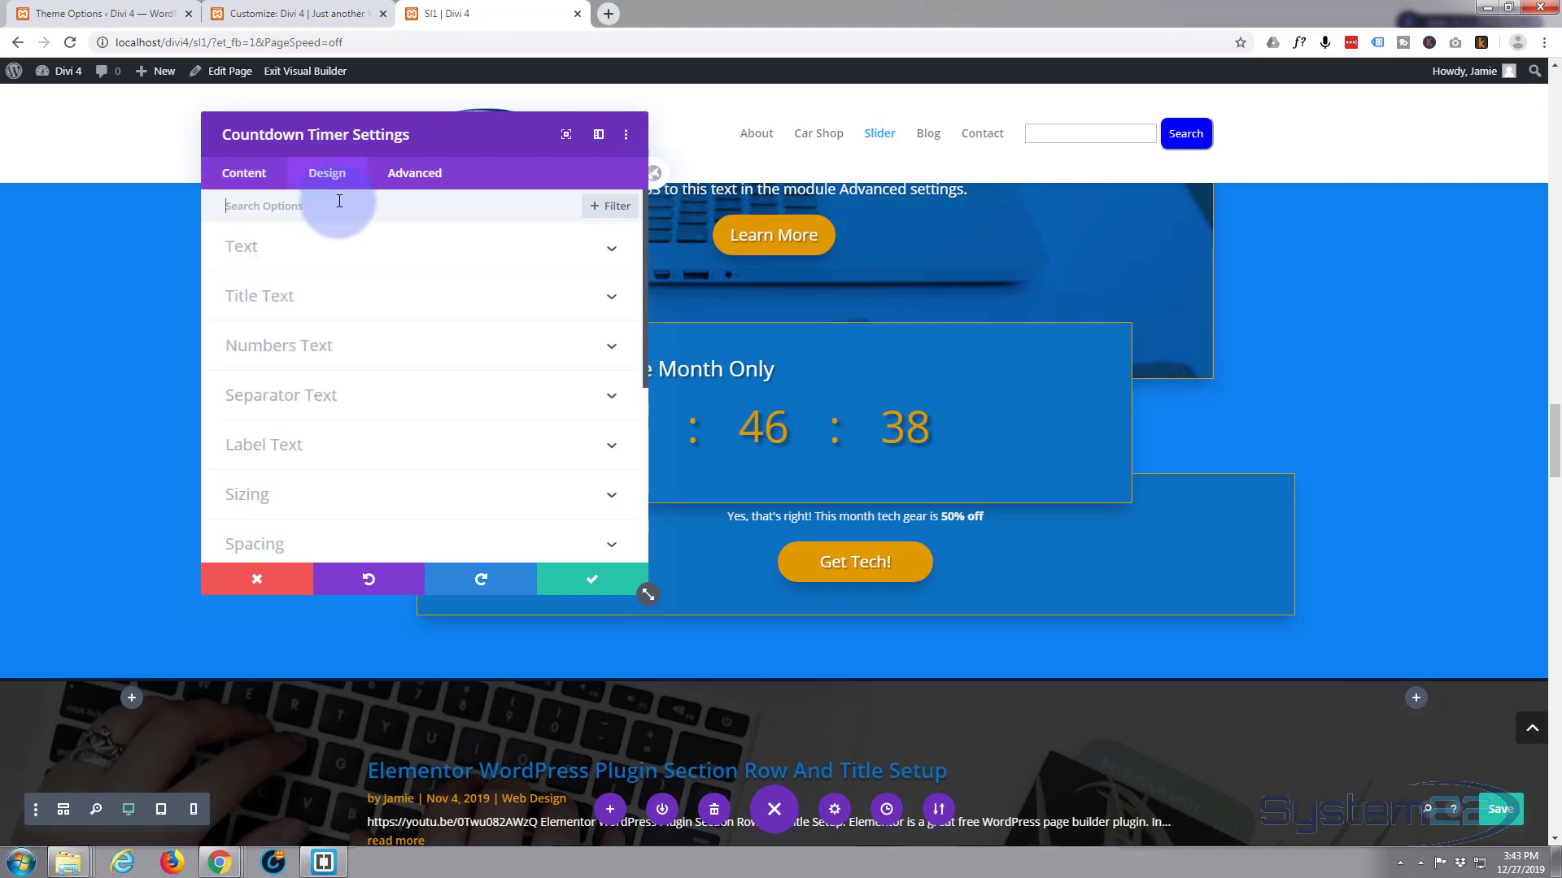
{"action": "left_click", "coordinate": [328, 546]}
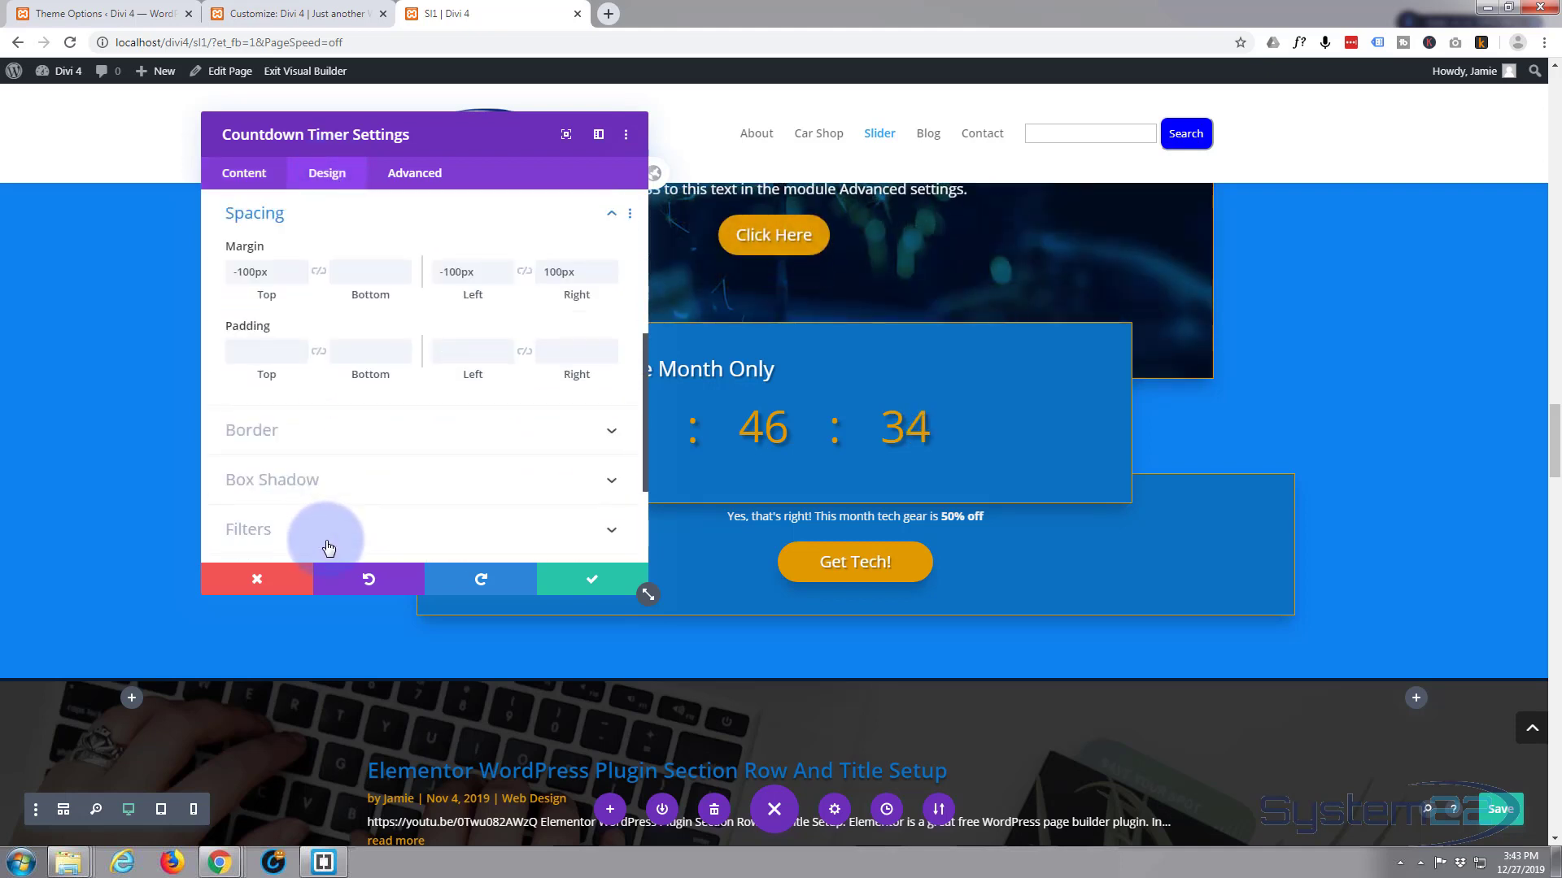
{"action": "mouse_move", "coordinate": [309, 248]}
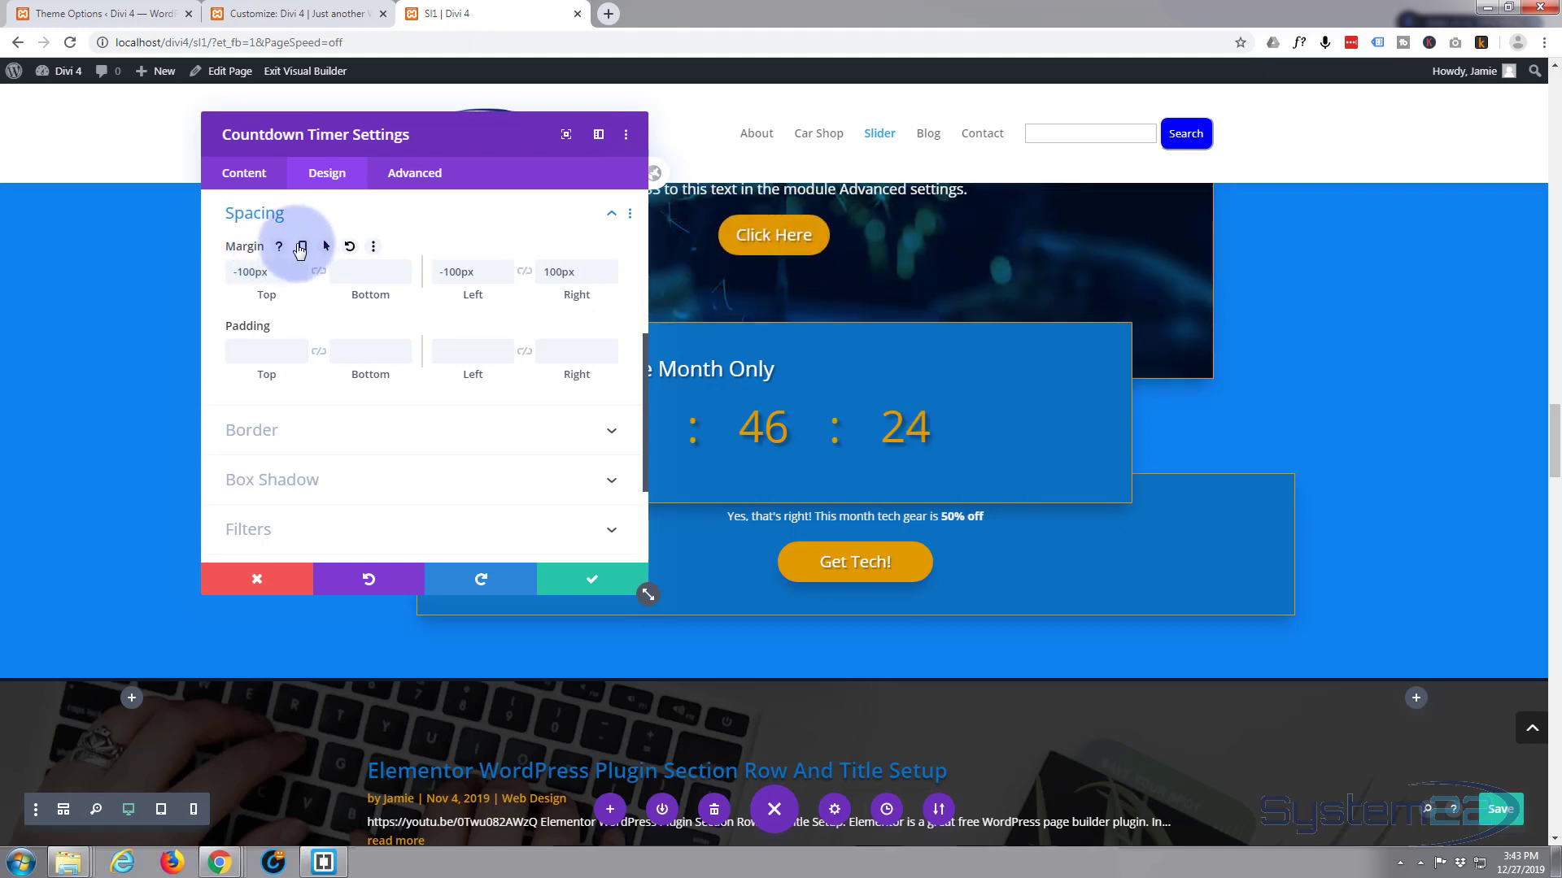
{"action": "left_click", "coordinate": [303, 248]}
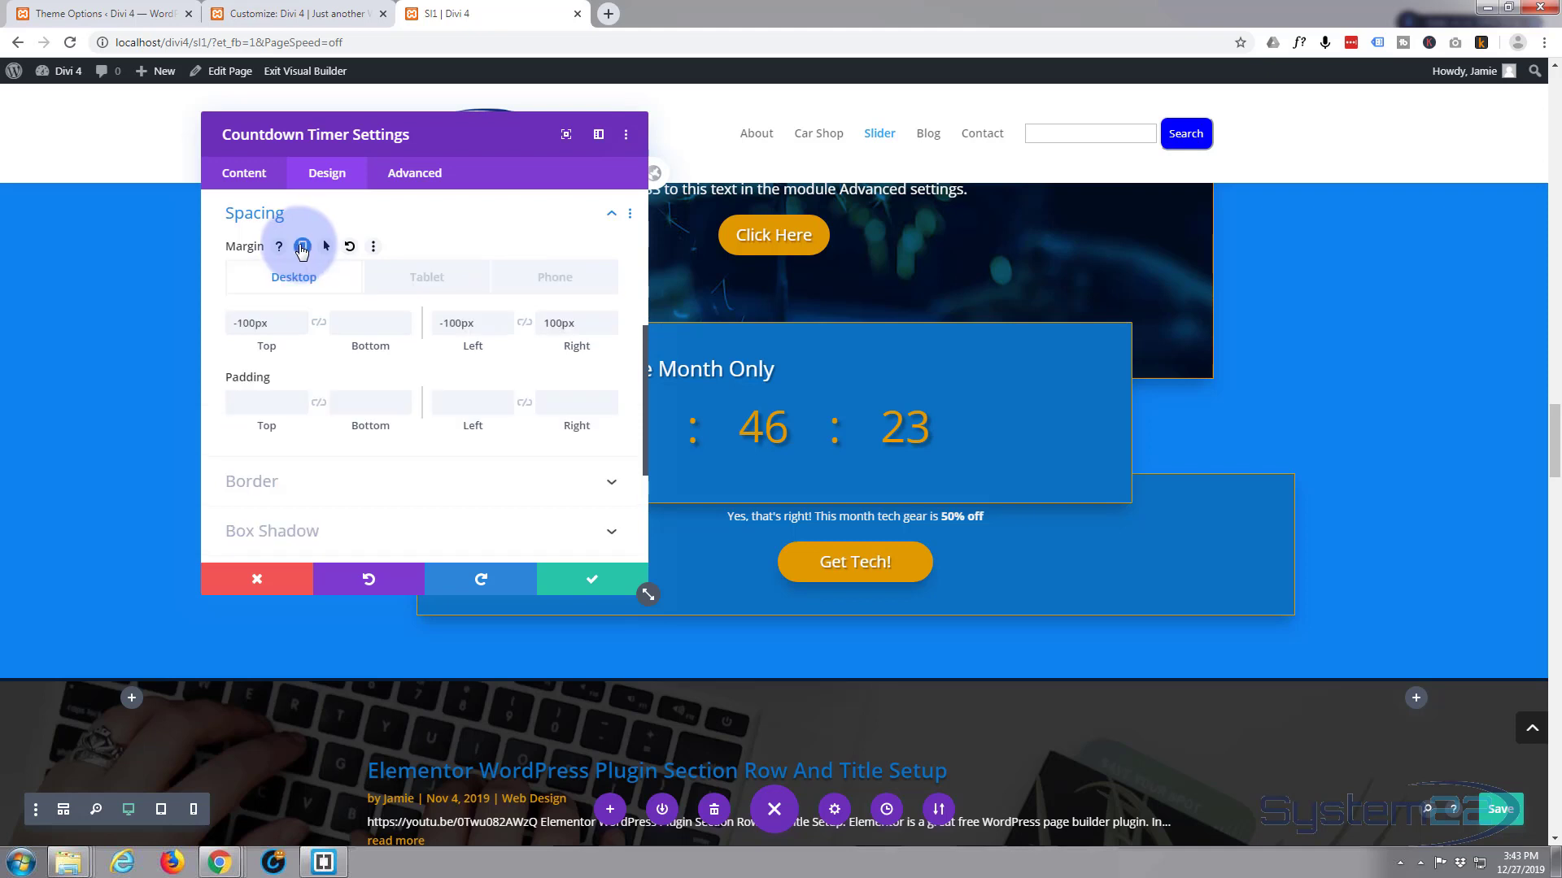
{"action": "left_click", "coordinate": [408, 275]}
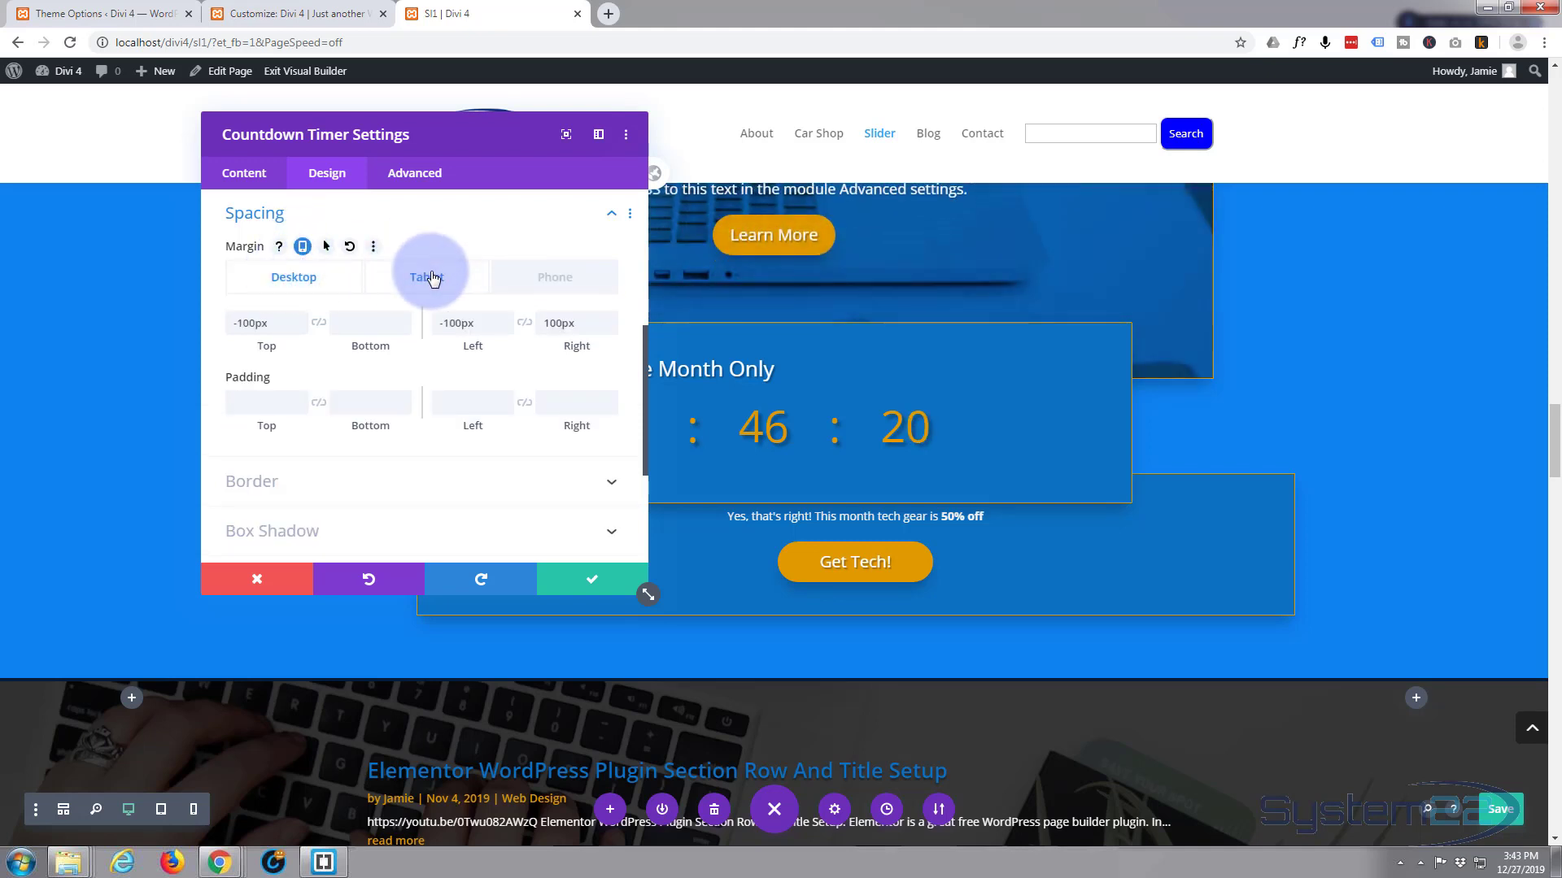
{"action": "left_click", "coordinate": [563, 282]}
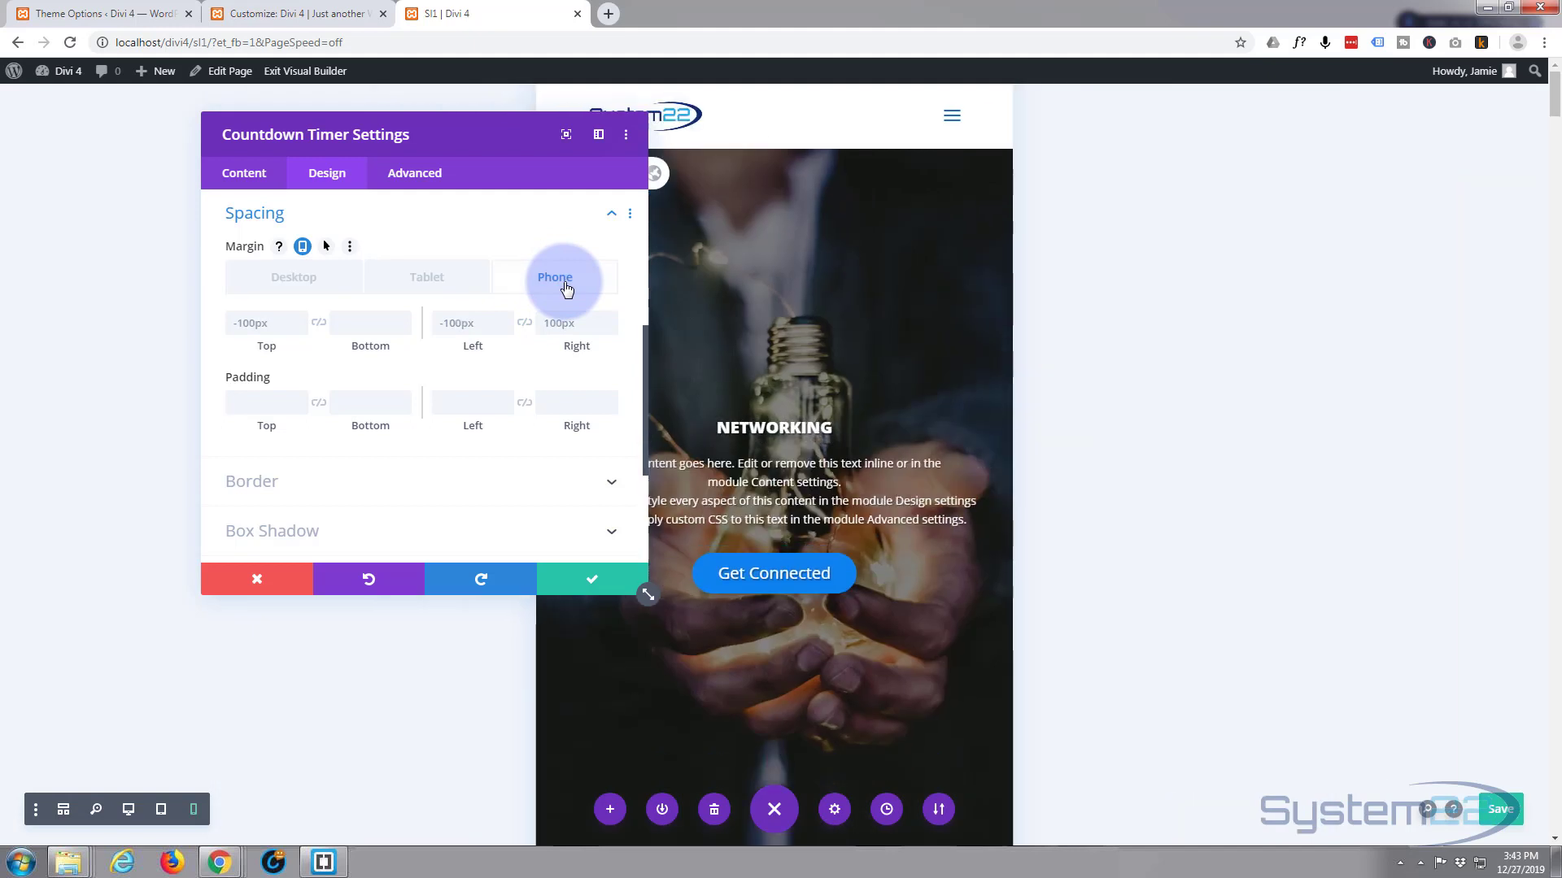
Set the countdown's phone top, left and right margins to 0px and save.
{"action": "left_click", "coordinate": [234, 321]}
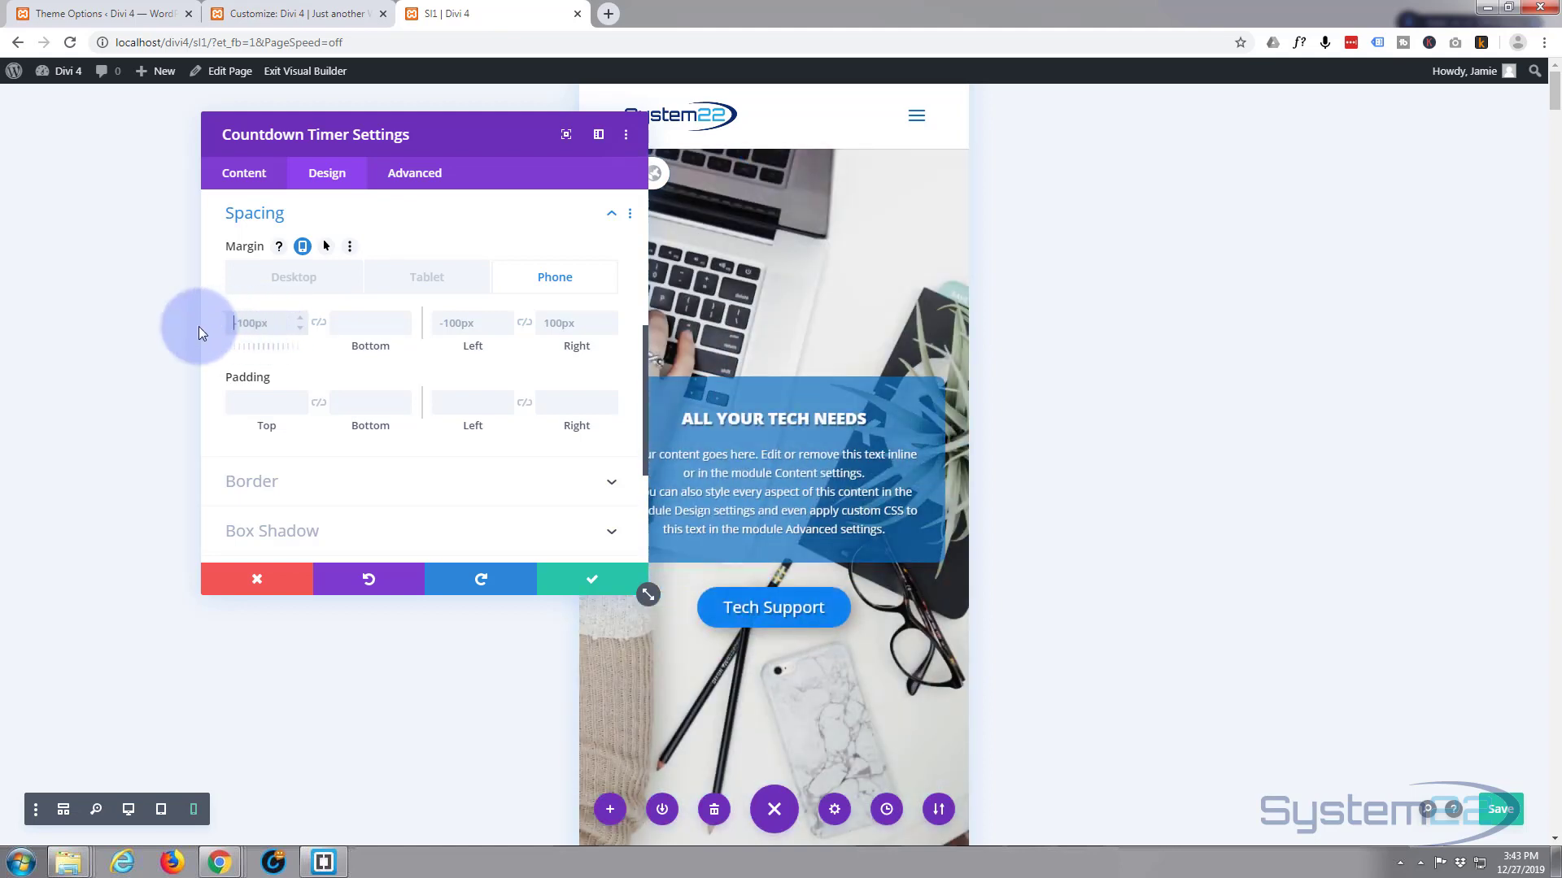
{"action": "left_click", "coordinate": [341, 325]}
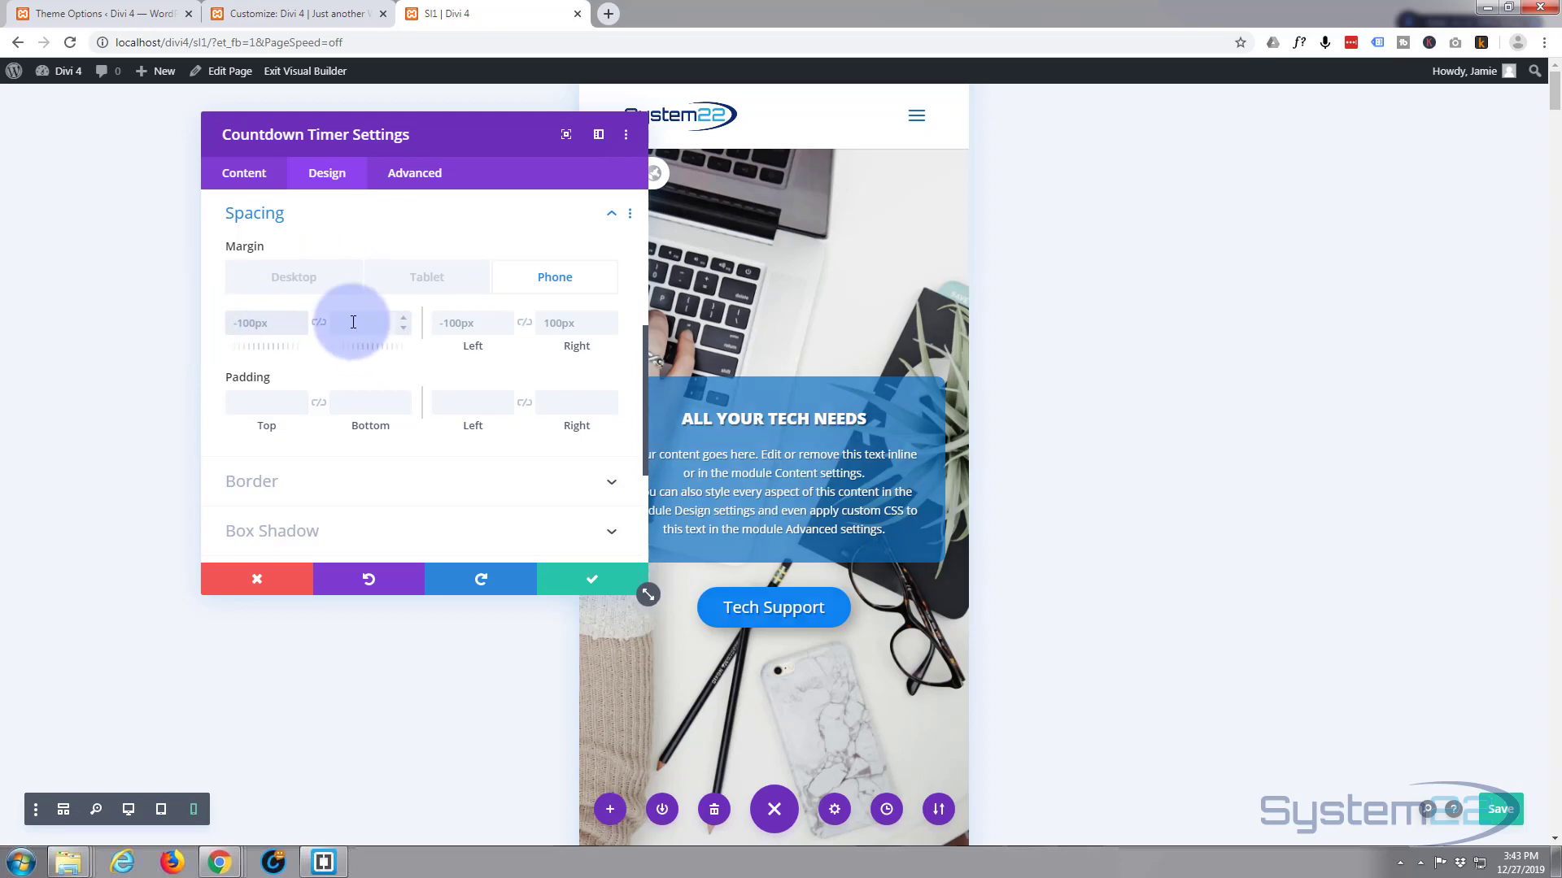
{"action": "key", "text": "Tab"}
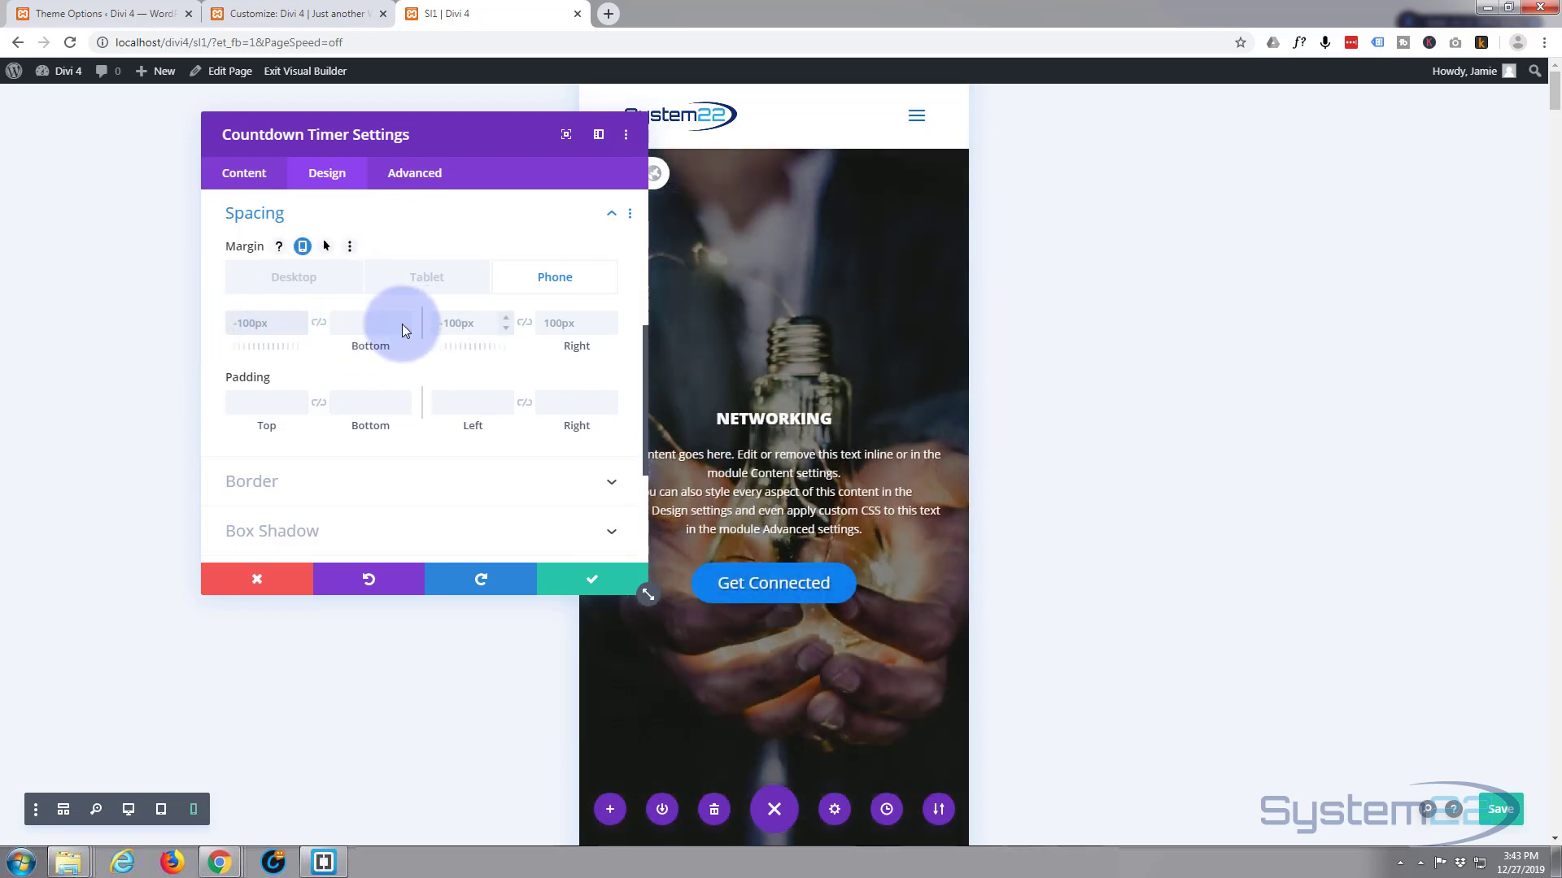
{"action": "left_click", "coordinate": [367, 323]}
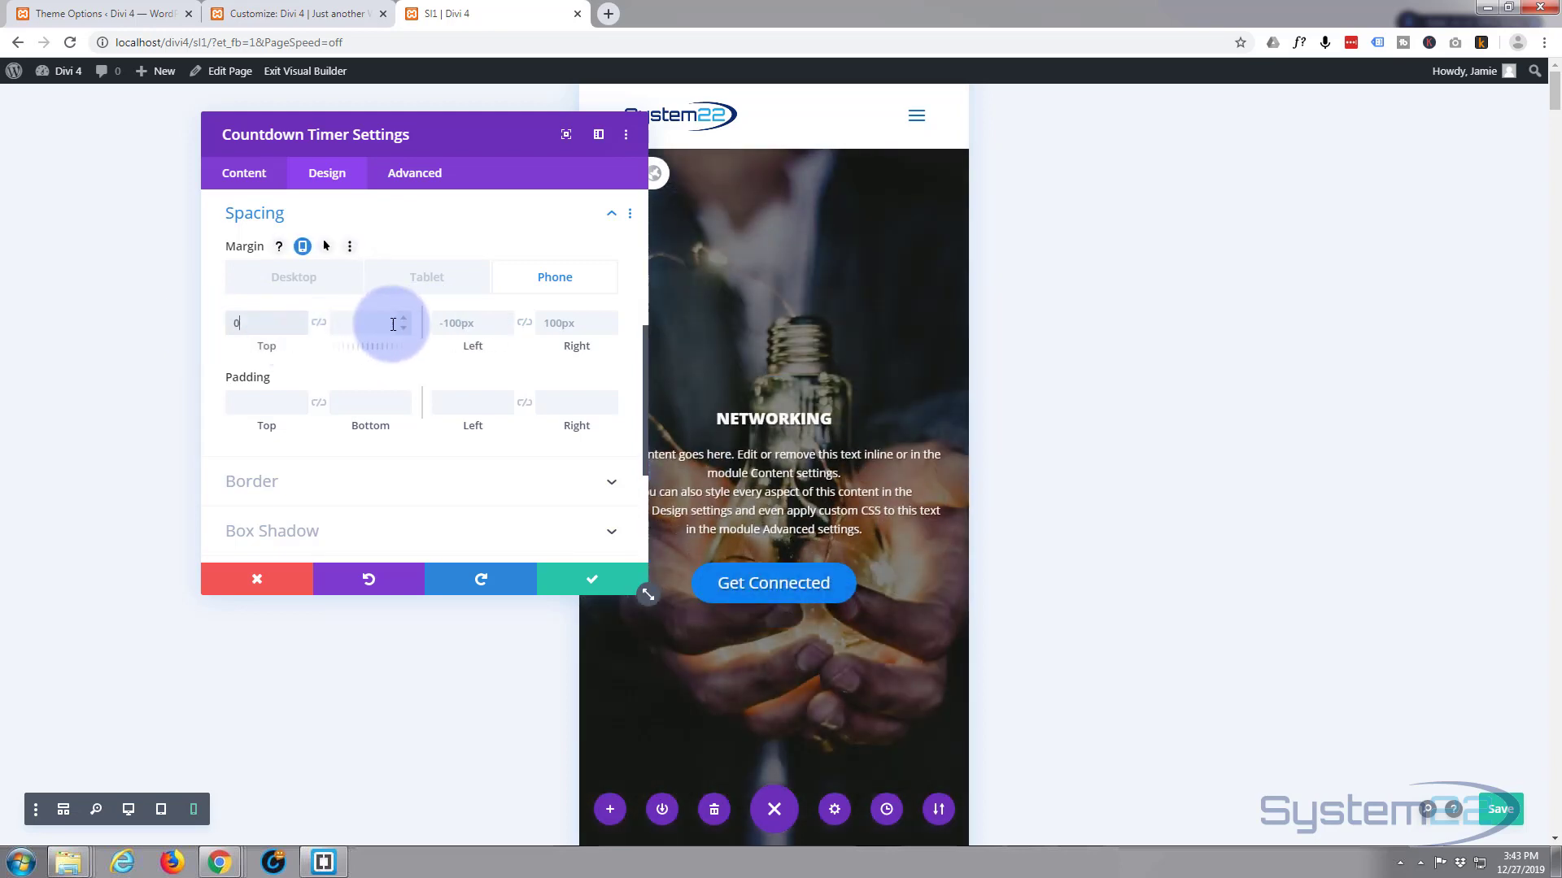
{"action": "type", "text": "px"}
{"action": "left_click", "coordinate": [442, 323]}
{"action": "type", "text": "0"}
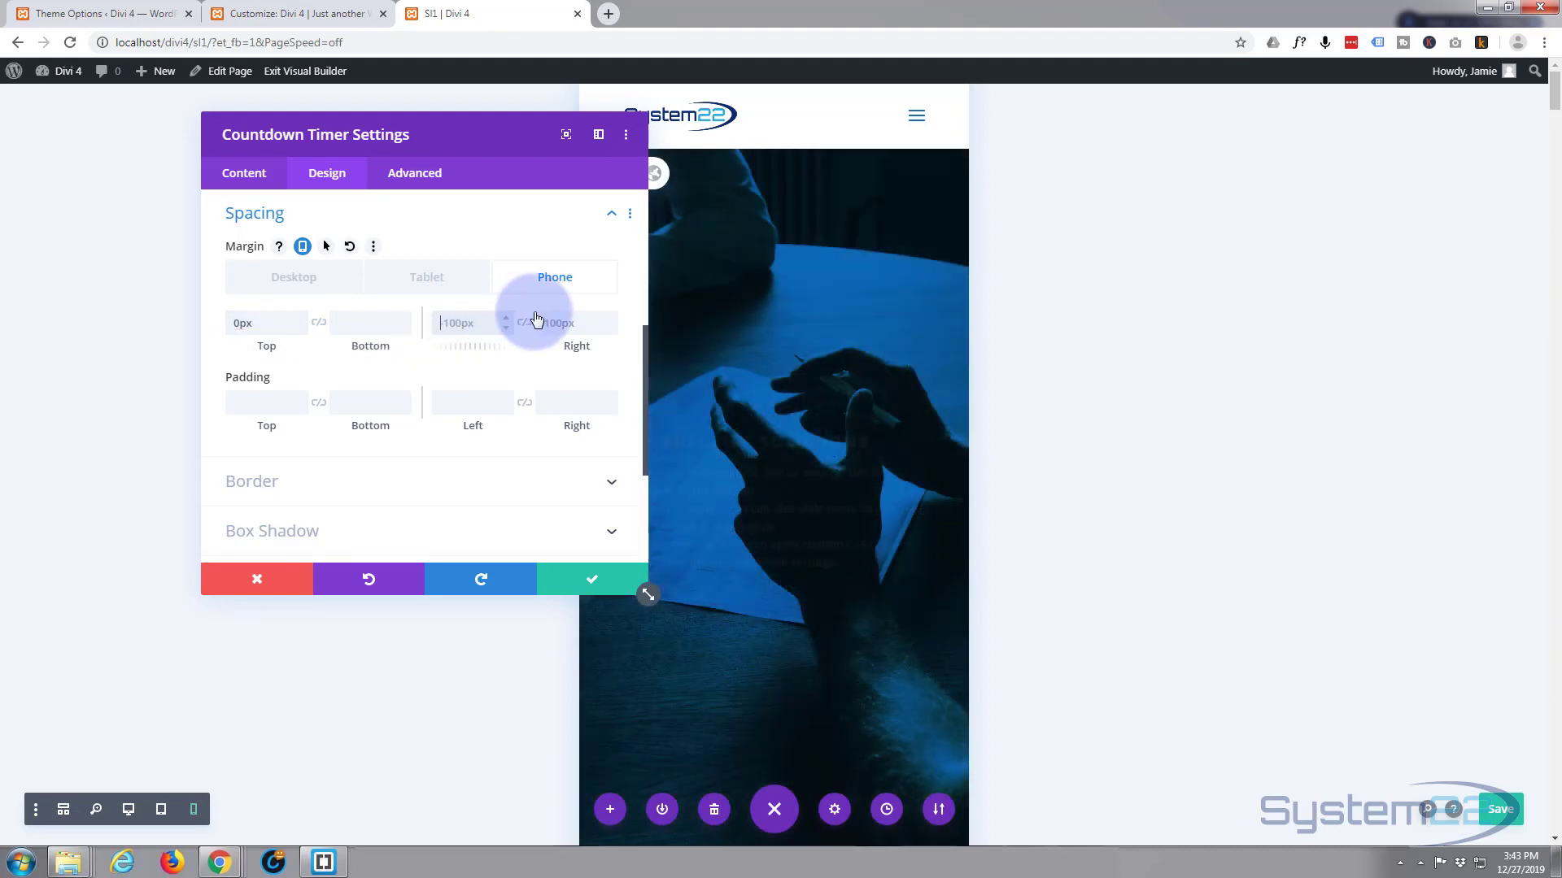
{"action": "type", "text": "0"}
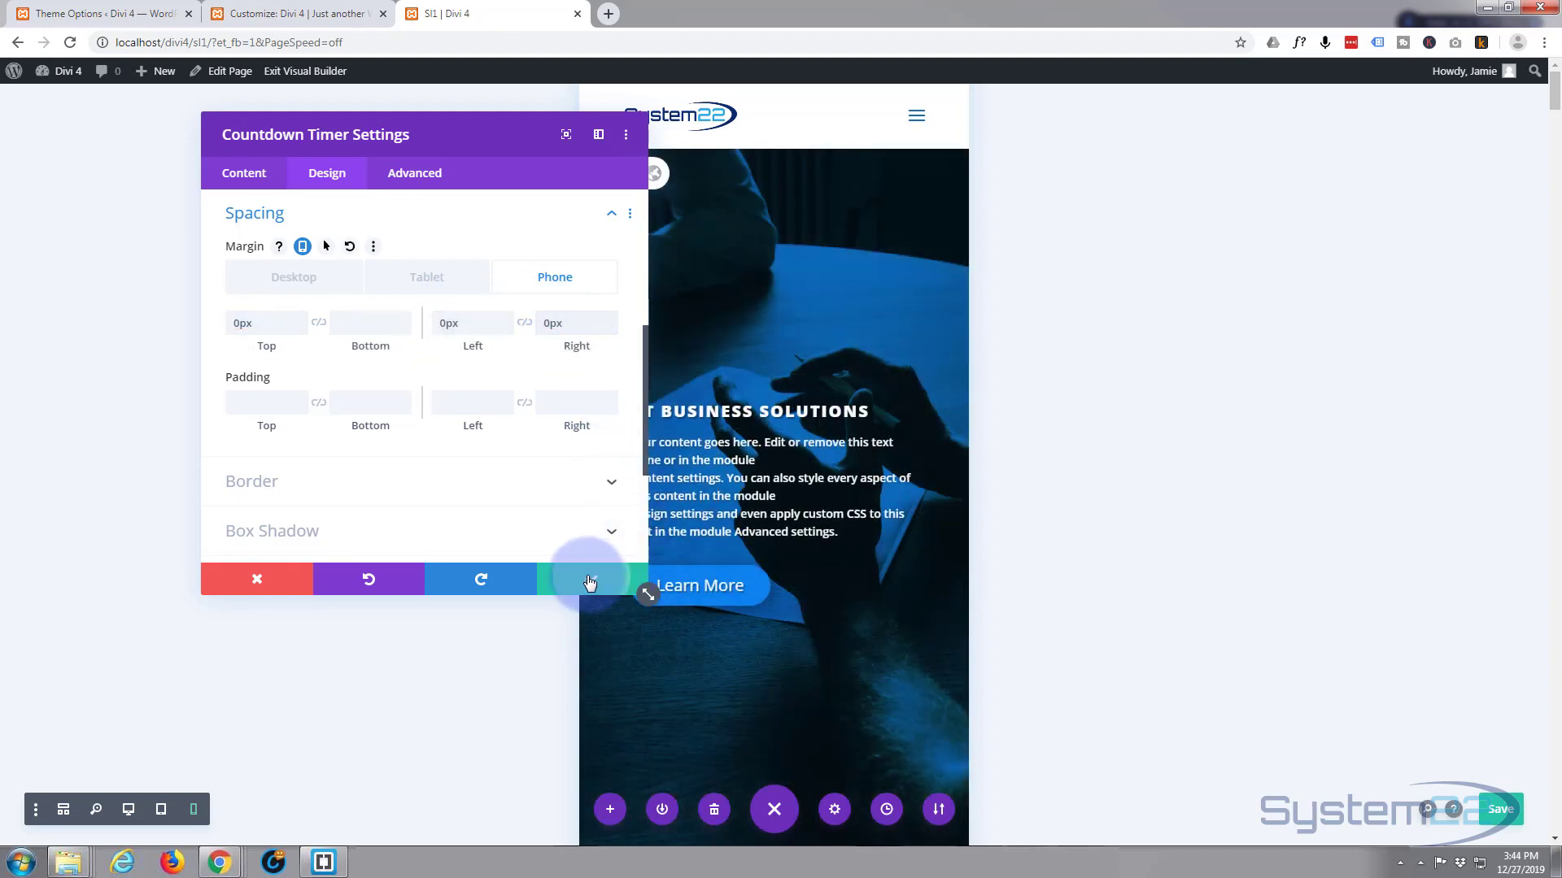
{"action": "left_click", "coordinate": [590, 583]}
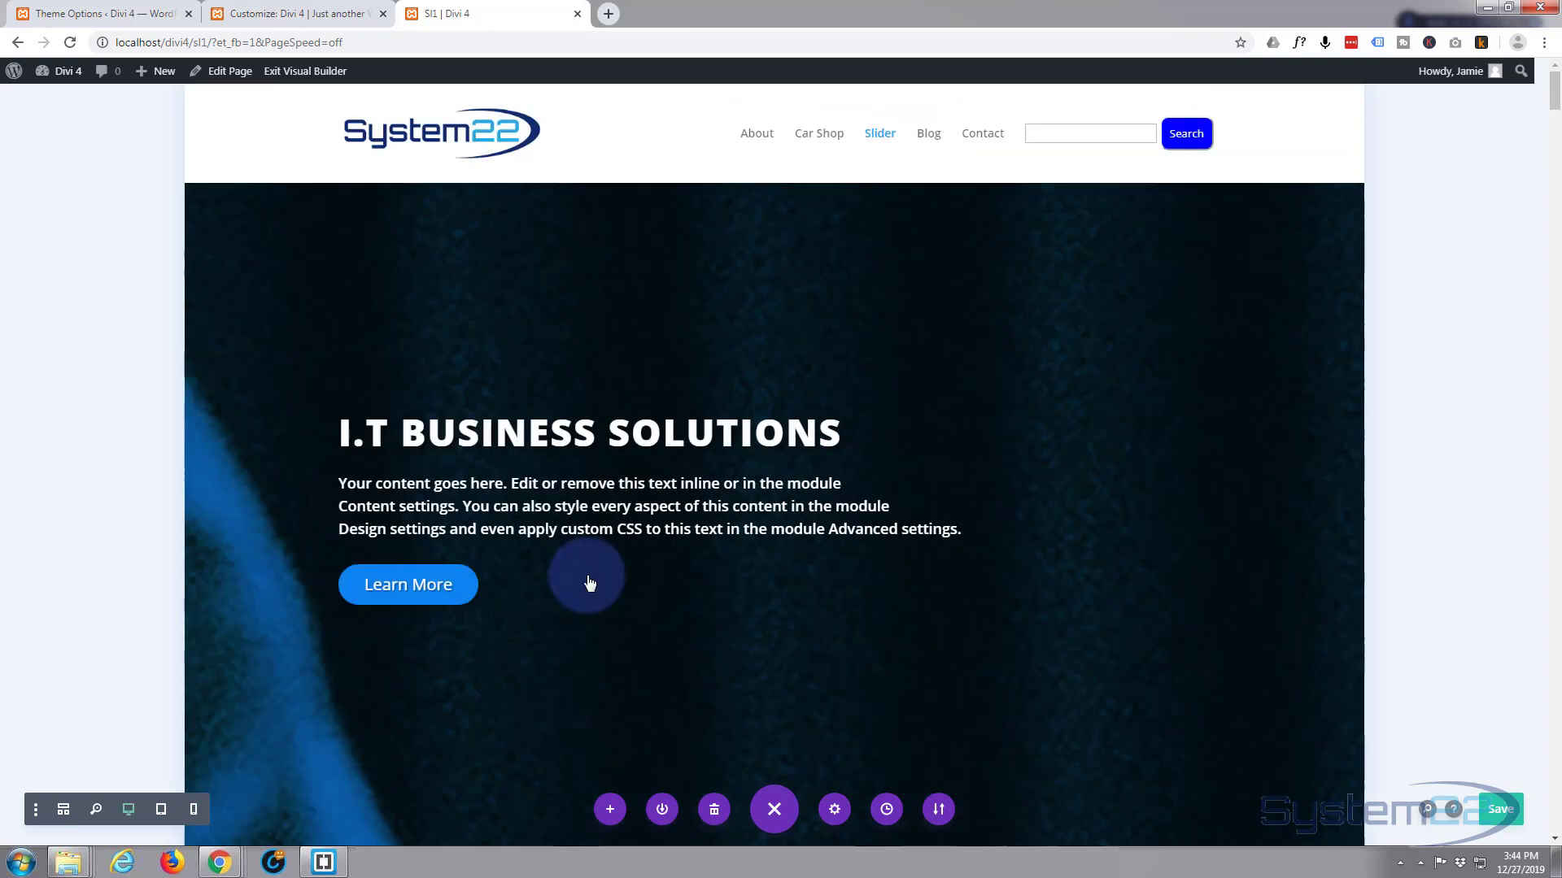
In the call-to-action's Design > Spacing settings, enable separate margins per device.
{"action": "scroll", "coordinate": [563, 575], "scroll_direction": "down", "scroll_amount": 20}
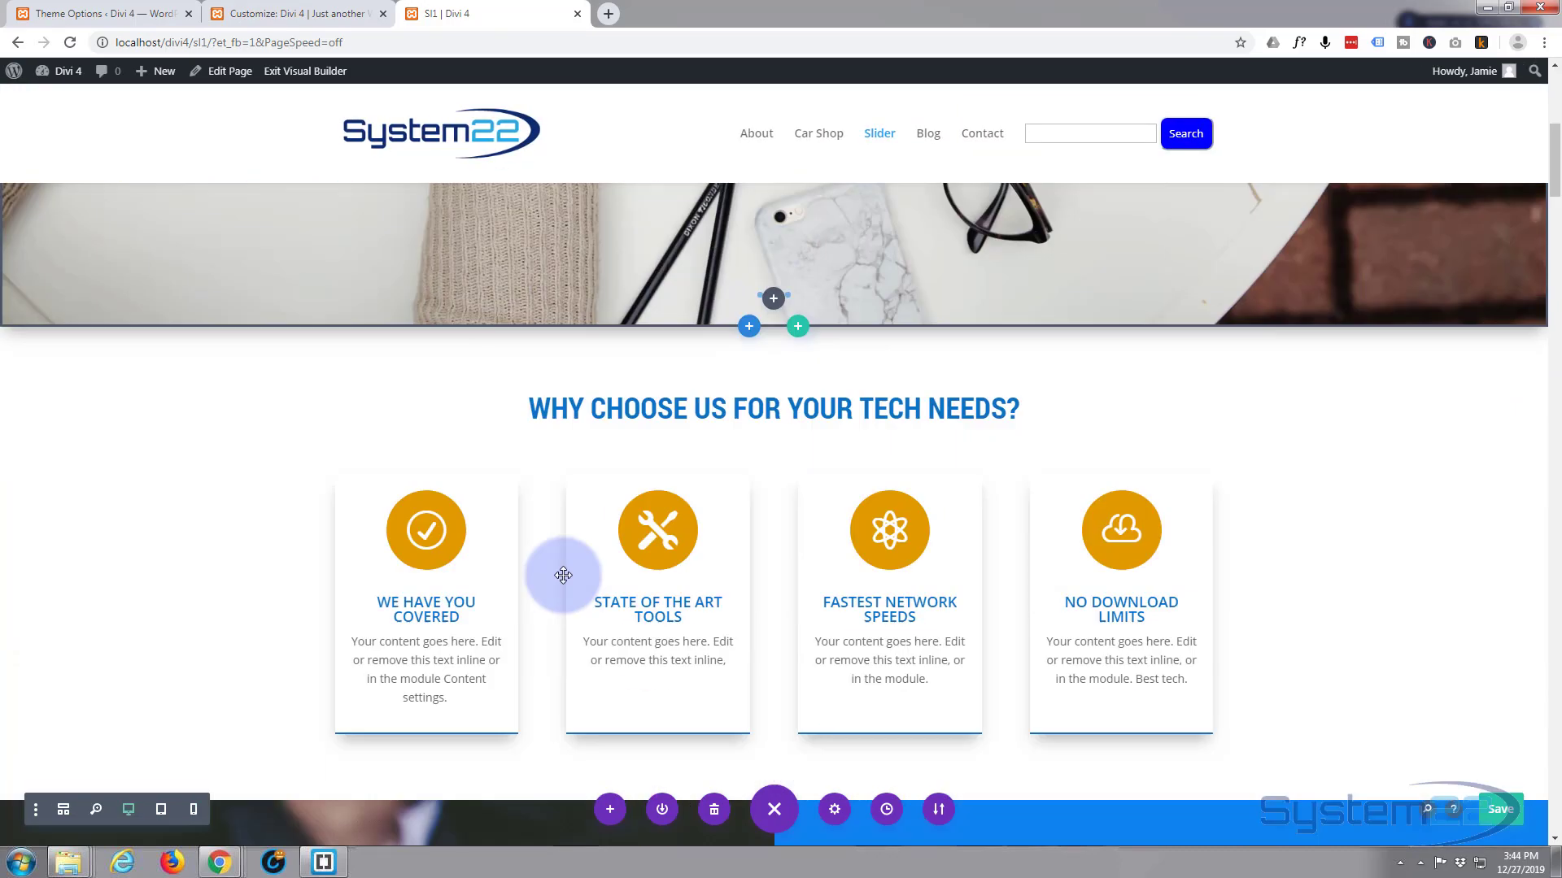
{"action": "scroll", "coordinate": [562, 580], "scroll_direction": "down", "scroll_amount": 13}
{"action": "scroll", "coordinate": [563, 581], "scroll_direction": "down", "scroll_amount": 10}
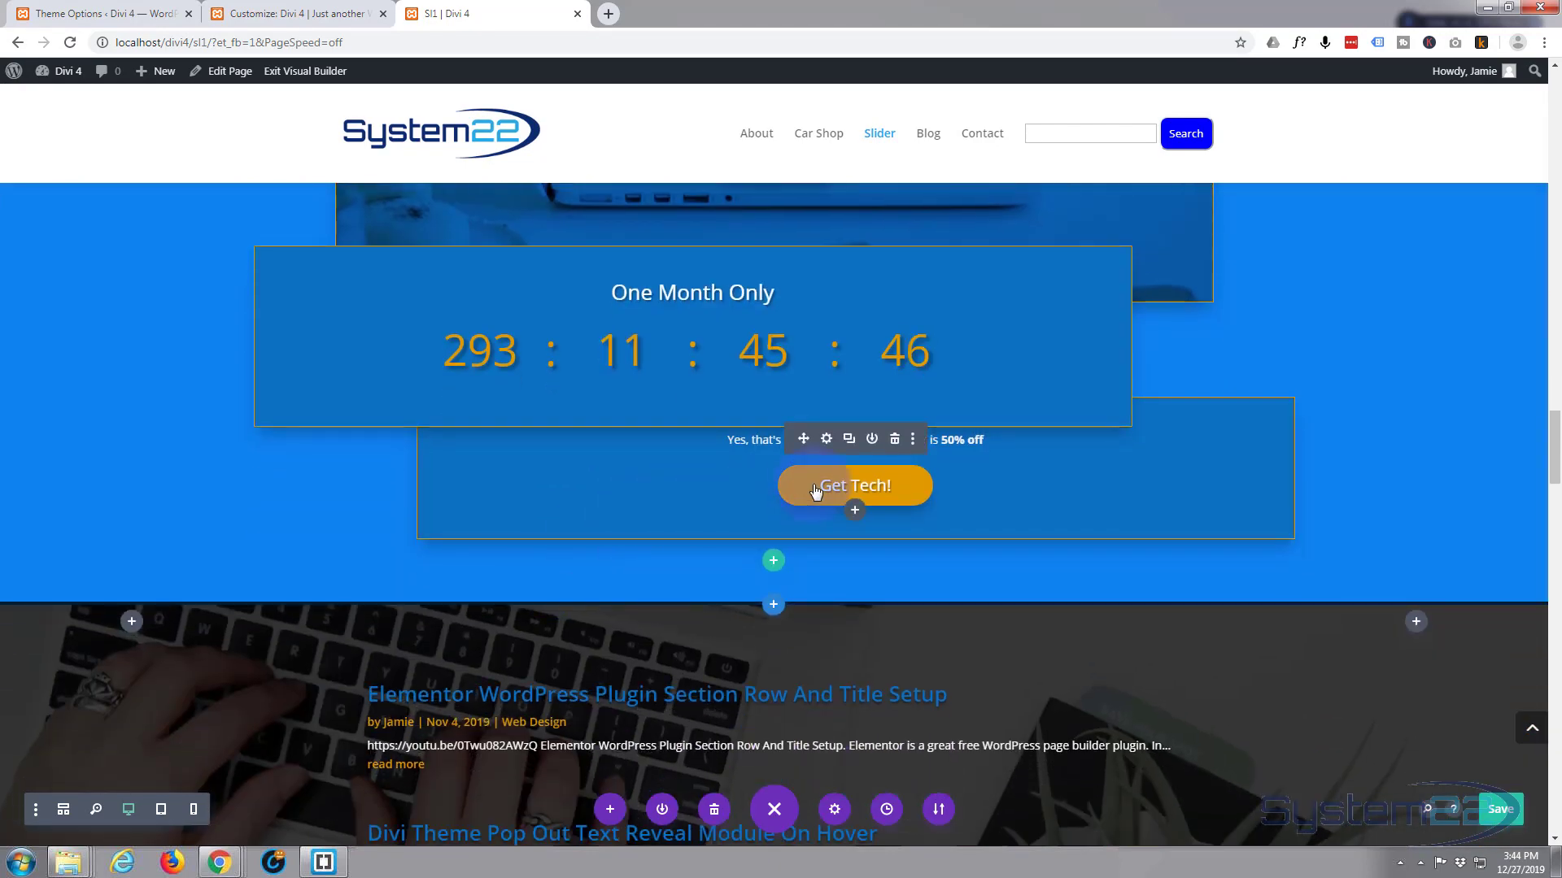
{"action": "left_click", "coordinate": [826, 439]}
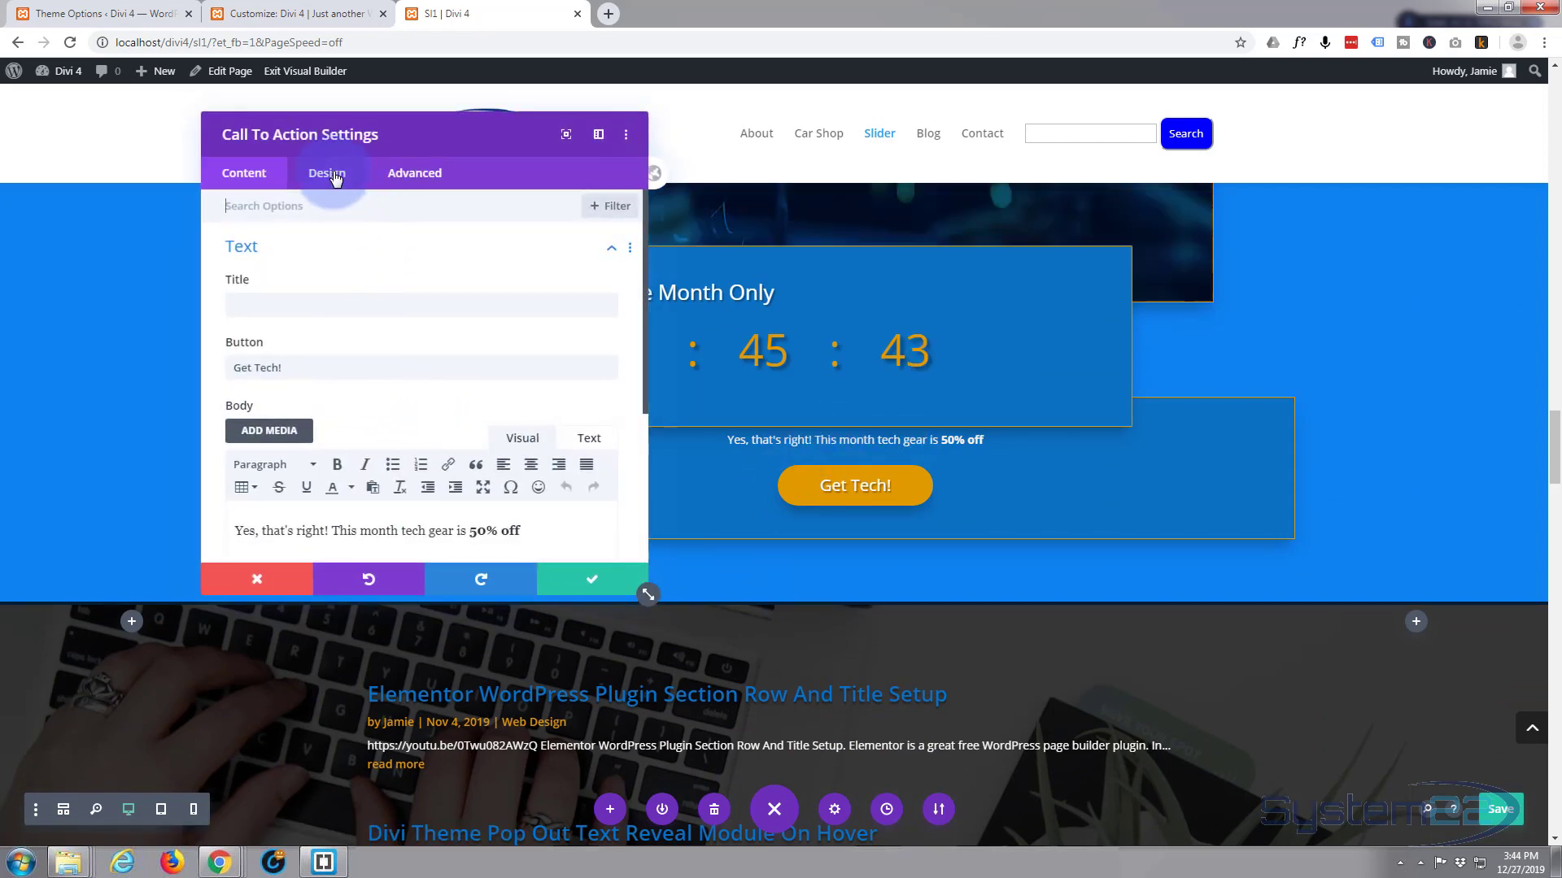
{"action": "left_click", "coordinate": [334, 175]}
{"action": "left_click", "coordinate": [342, 496]}
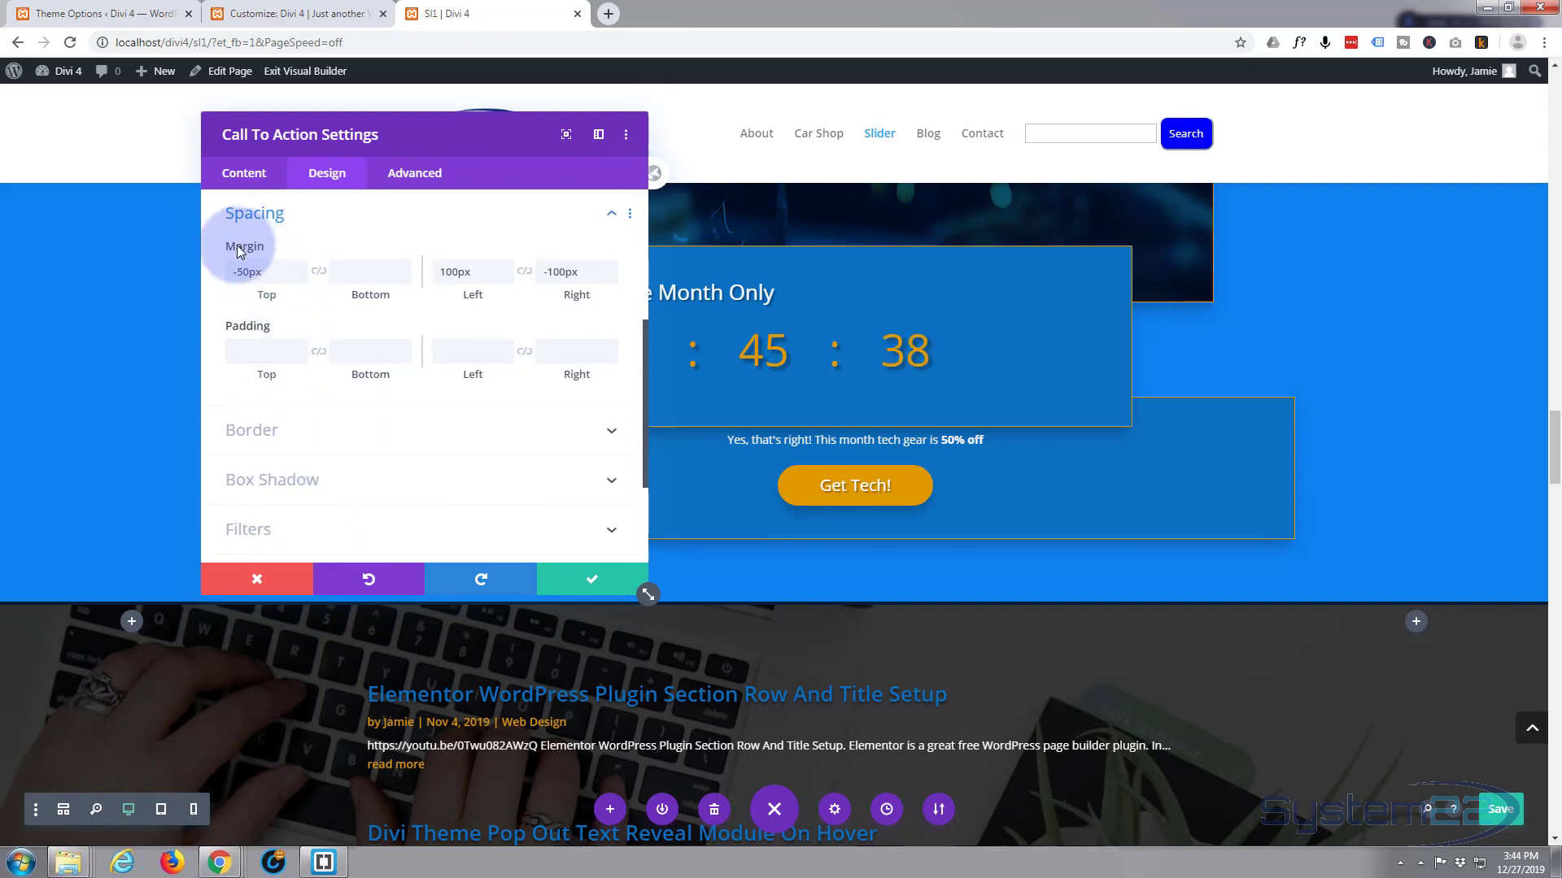
{"action": "mouse_move", "coordinate": [244, 248]}
{"action": "left_click", "coordinate": [303, 247]}
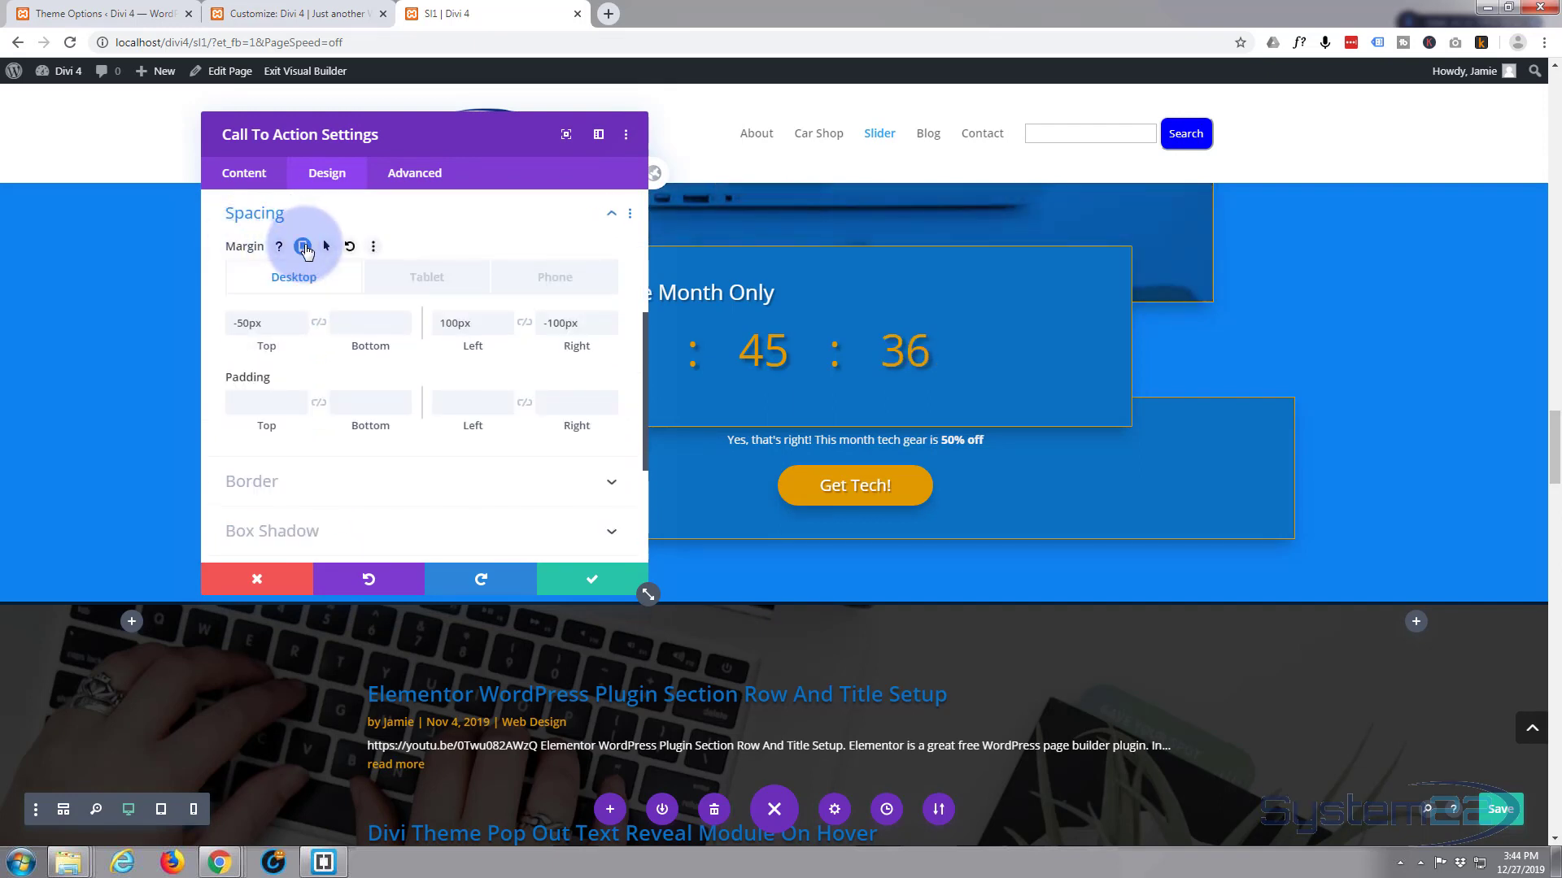
Set the phone top, left and right margins to 0px, replacing the -50px top.
{"action": "left_click", "coordinate": [251, 327]}
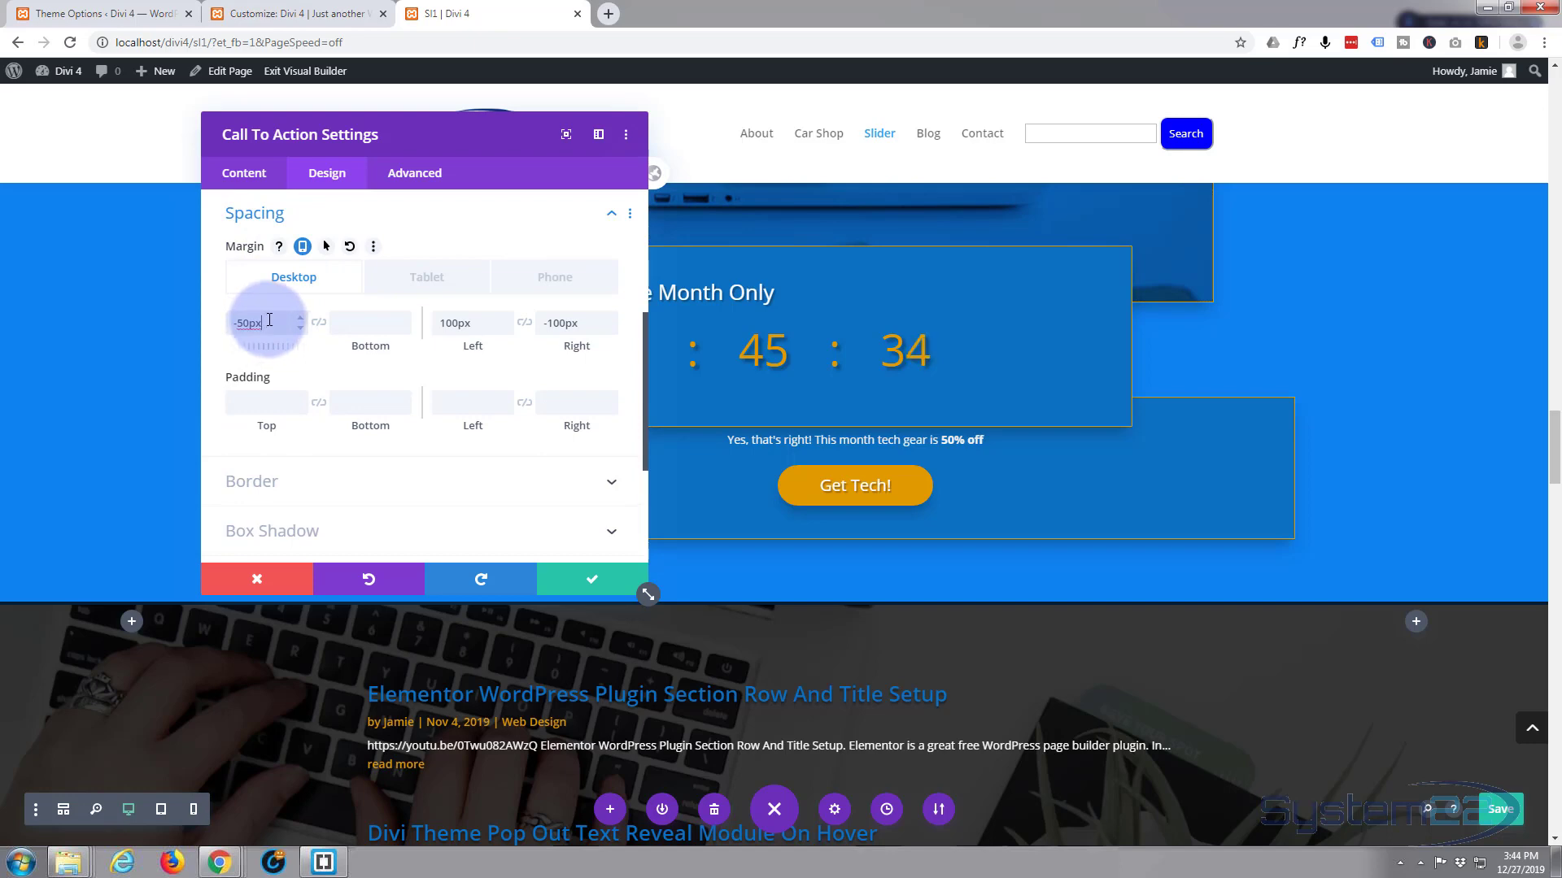
{"action": "left_click", "coordinate": [538, 283]}
{"action": "left_click", "coordinate": [273, 338]}
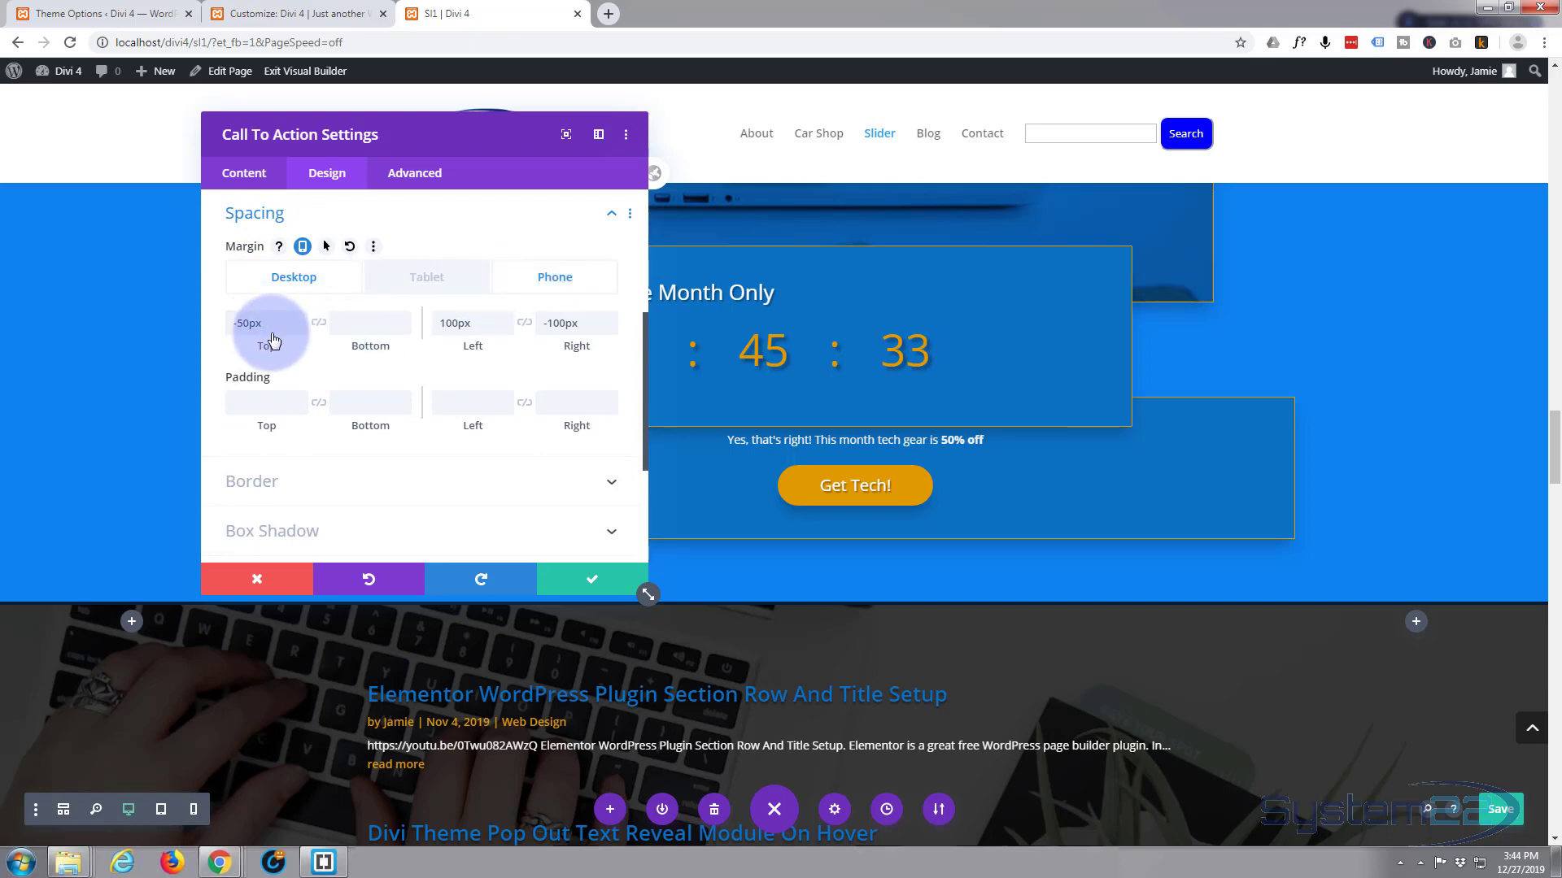
{"action": "left_click", "coordinate": [271, 322]}
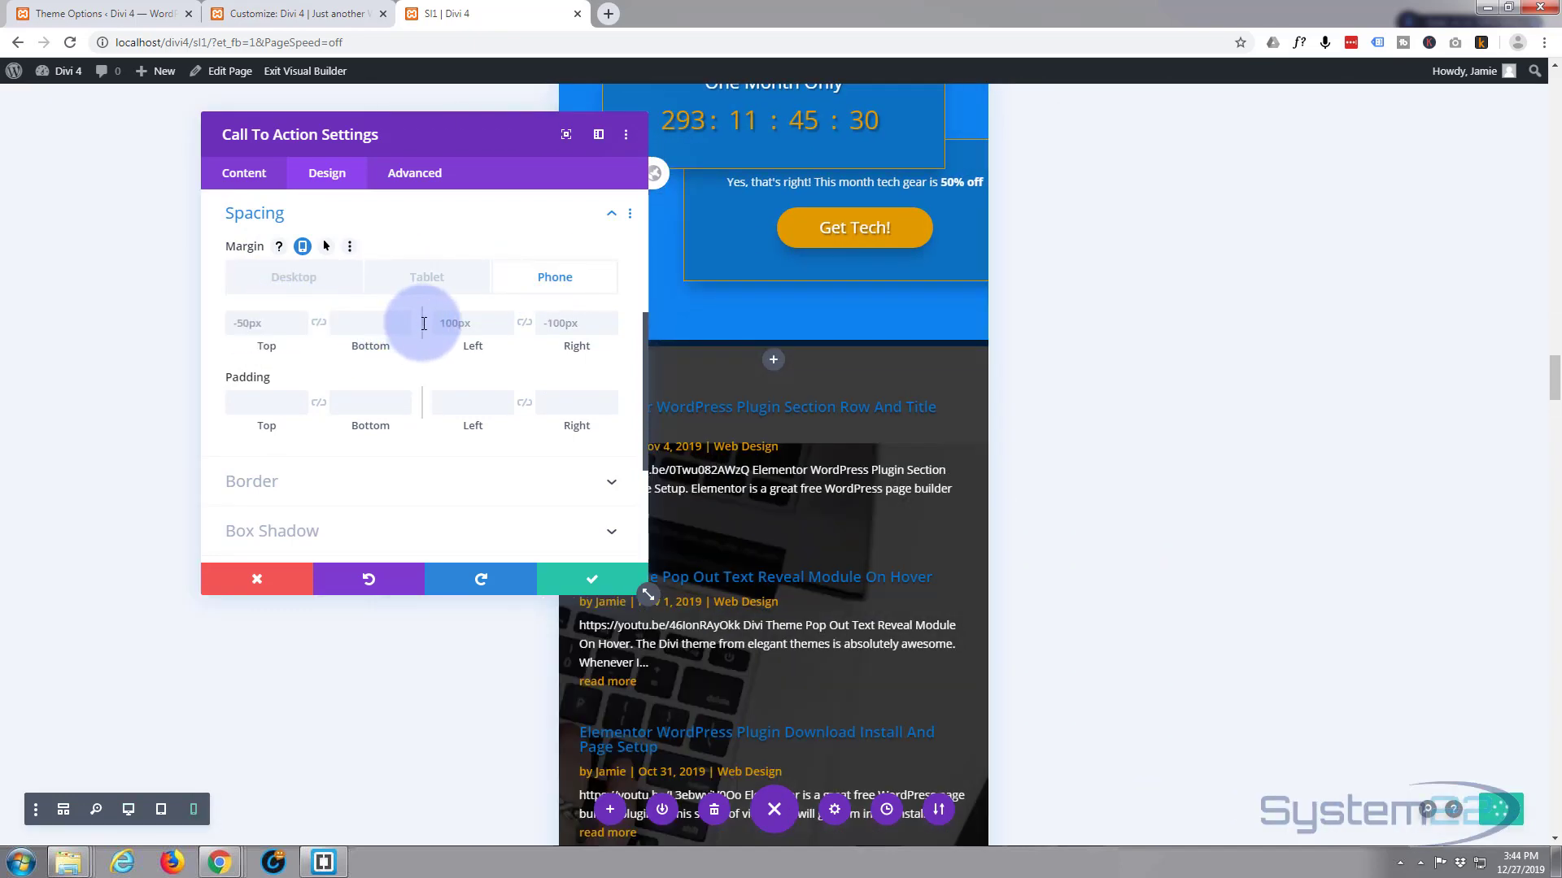
{"action": "left_click", "coordinate": [462, 328]}
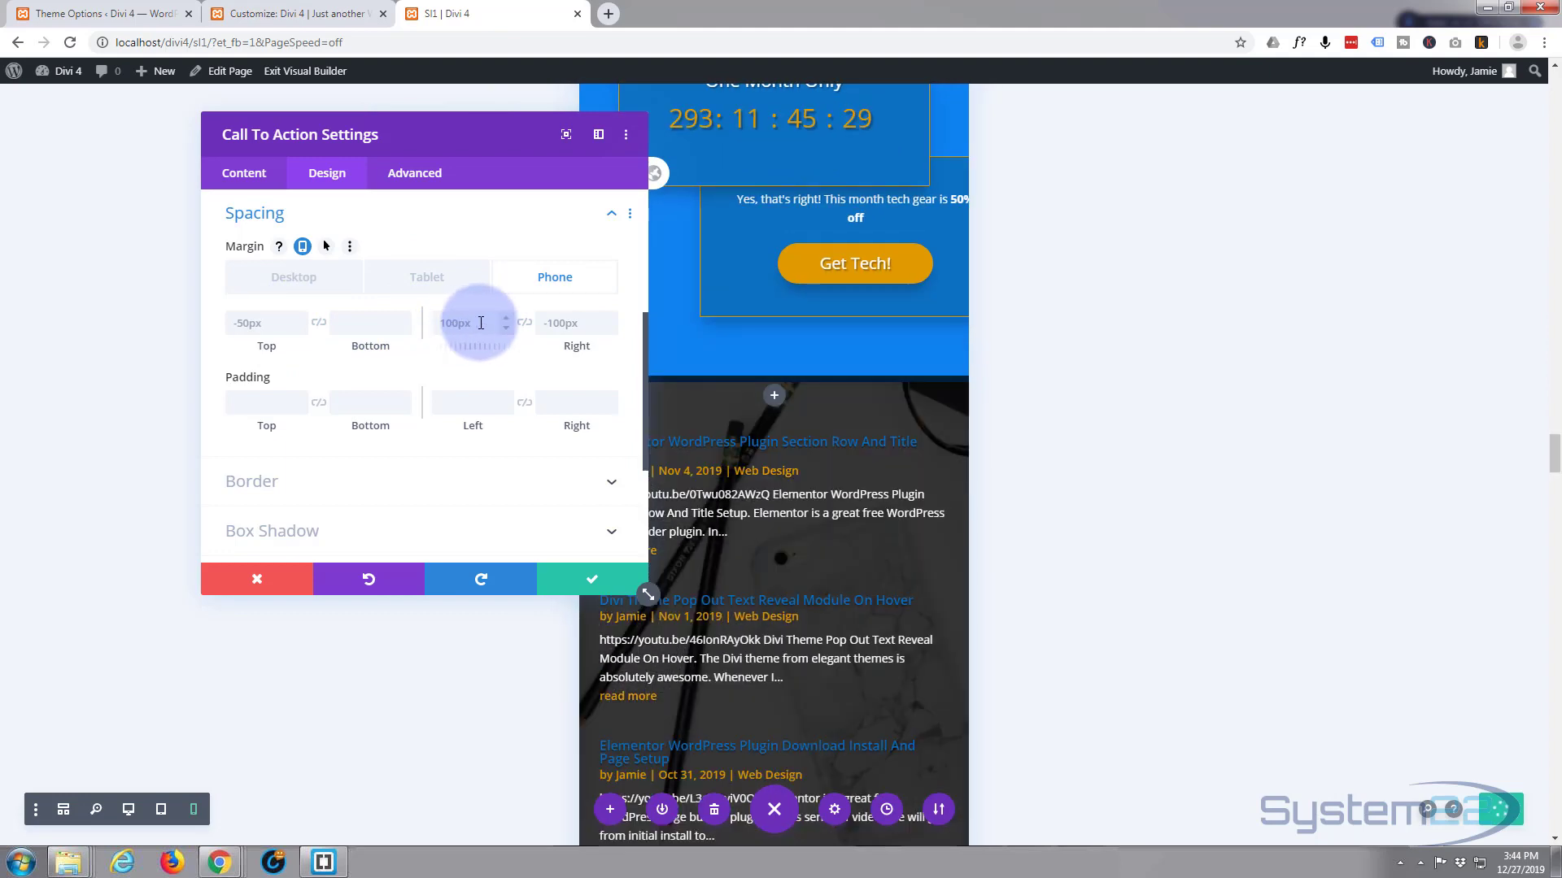
{"action": "type", "text": "0"}
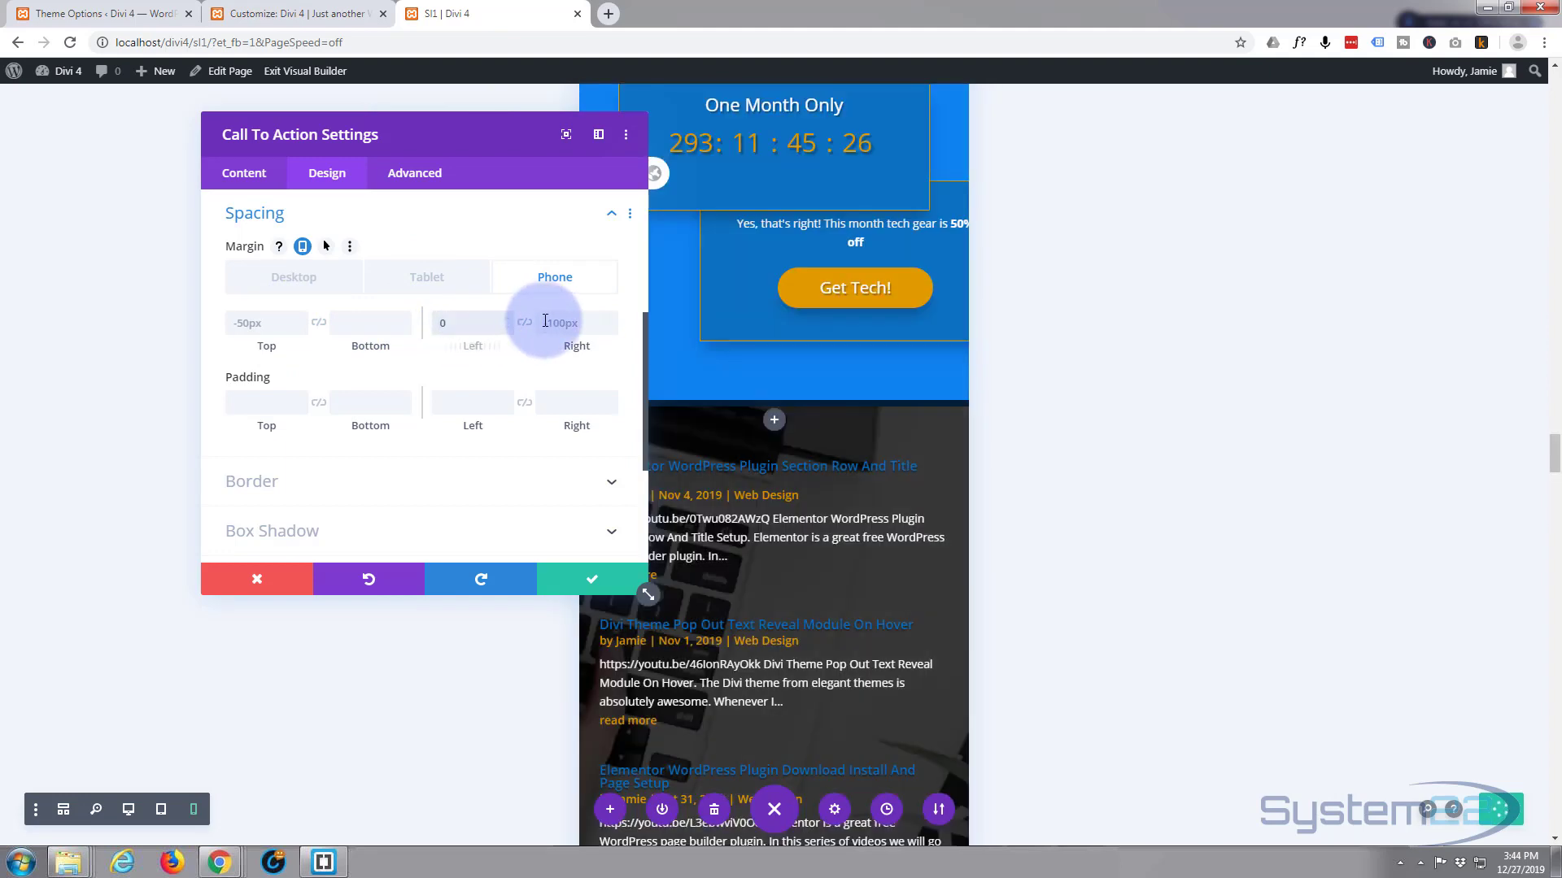
{"action": "type", "text": "px0px"}
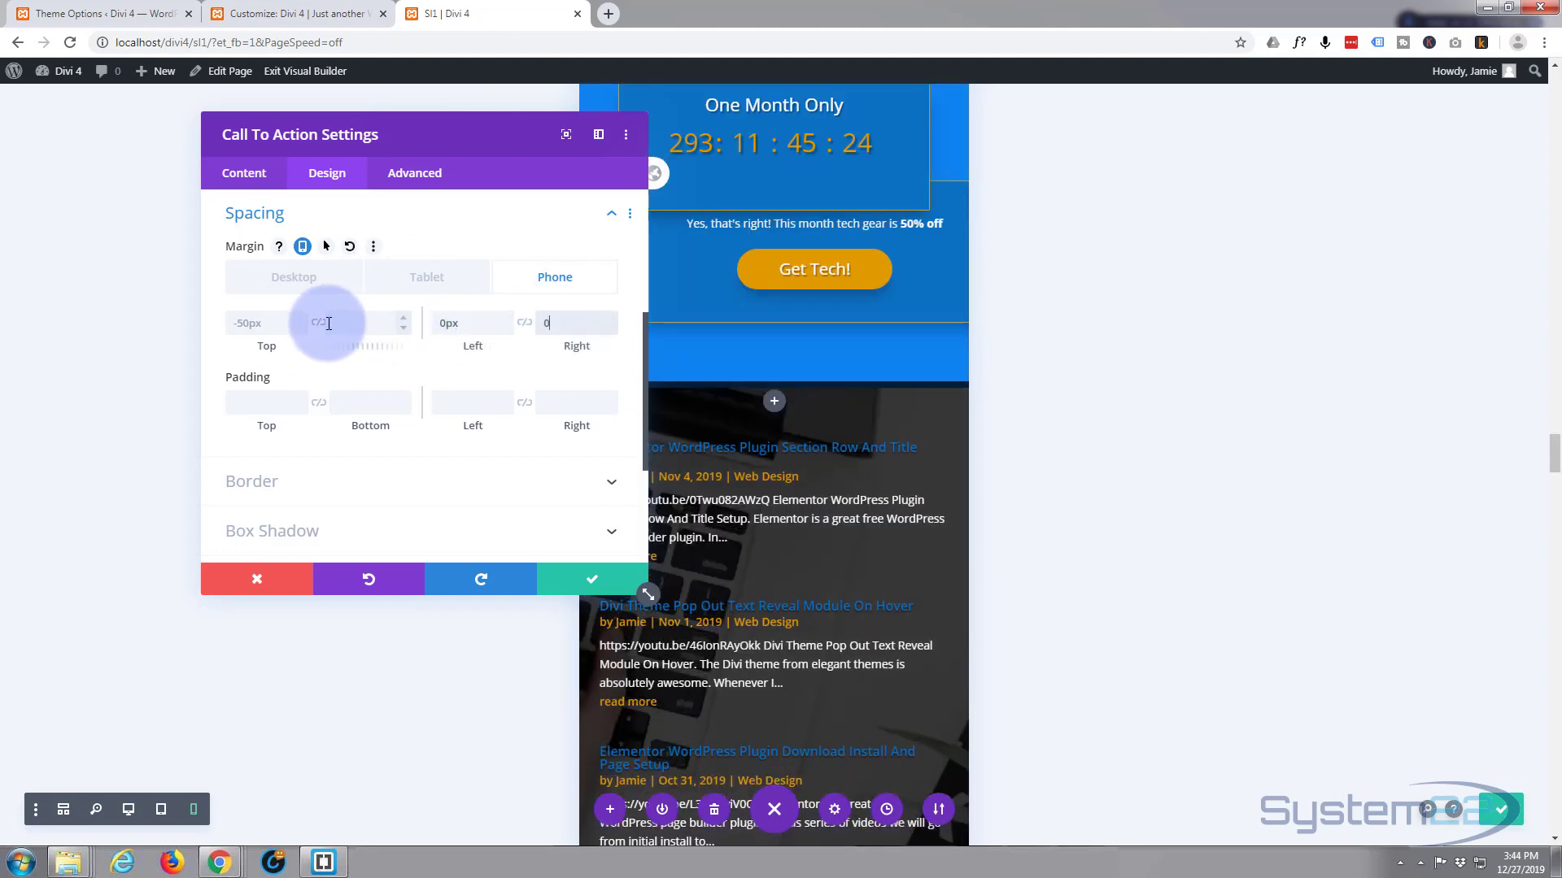
{"action": "left_click", "coordinate": [262, 321]}
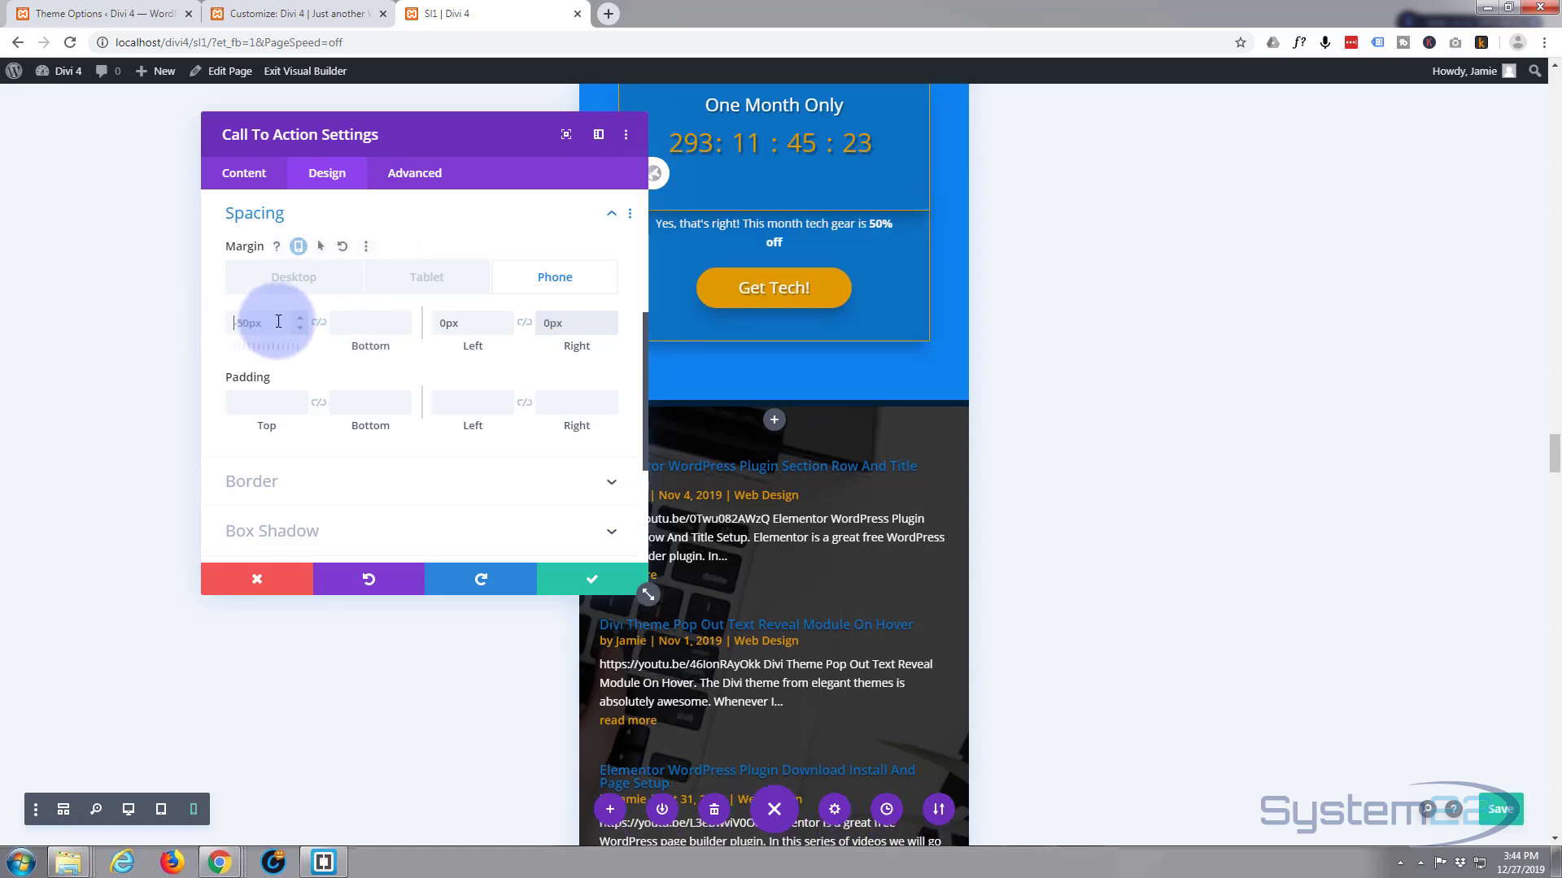
{"action": "type", "text": "0px"}
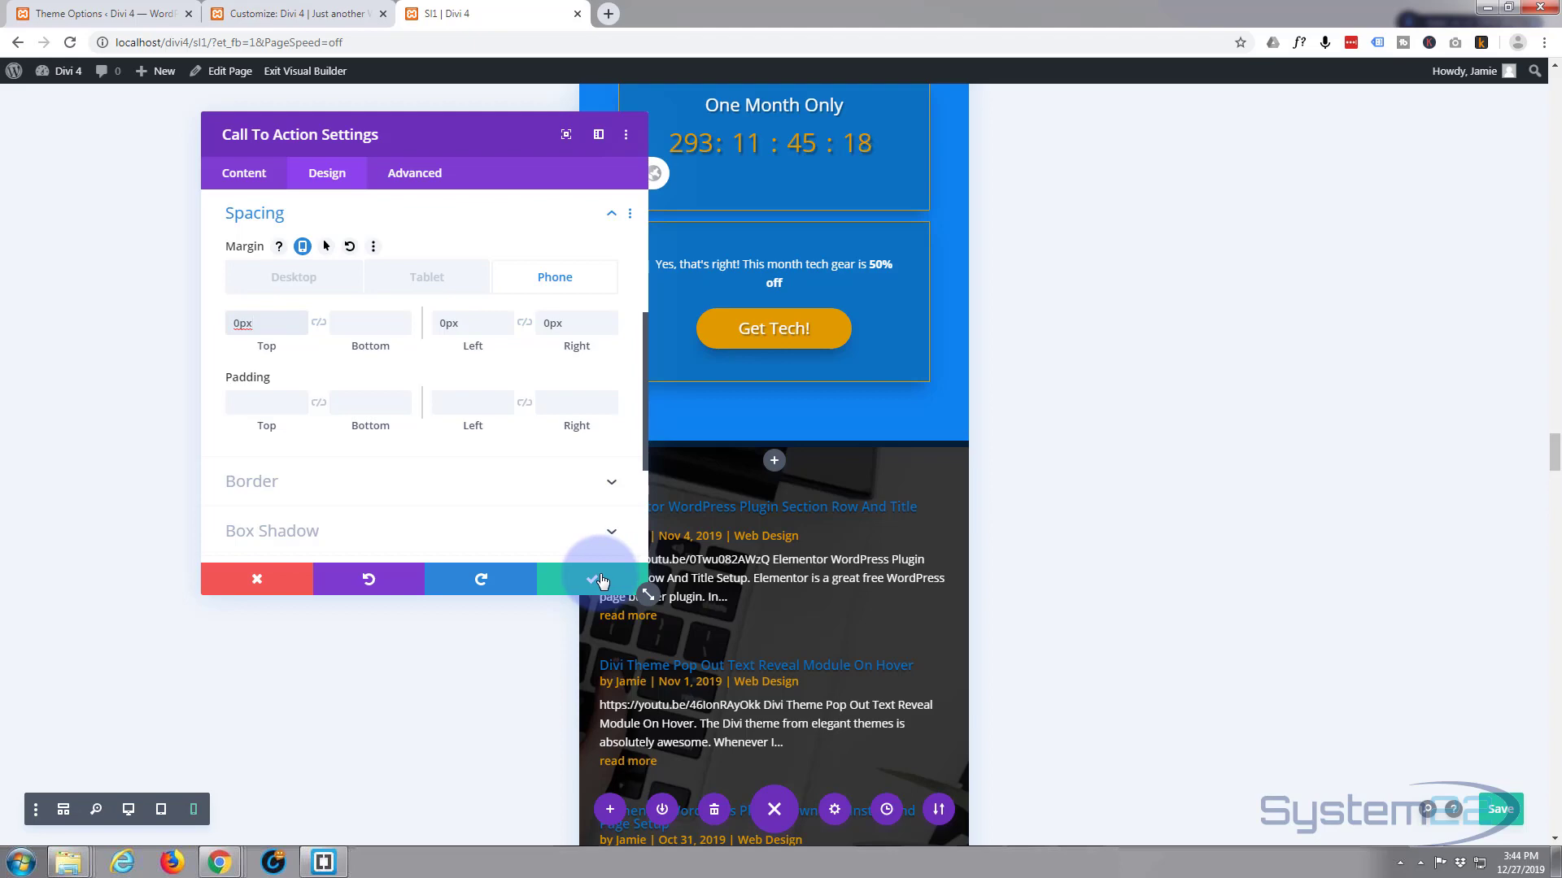
Move the settings panel aside and scroll the preview to check the stacked layout.
{"action": "left_click_drag", "start_coordinate": [417, 140], "coordinate": [266, 142]}
{"action": "scroll", "coordinate": [827, 583], "scroll_direction": "up", "scroll_amount": 5}
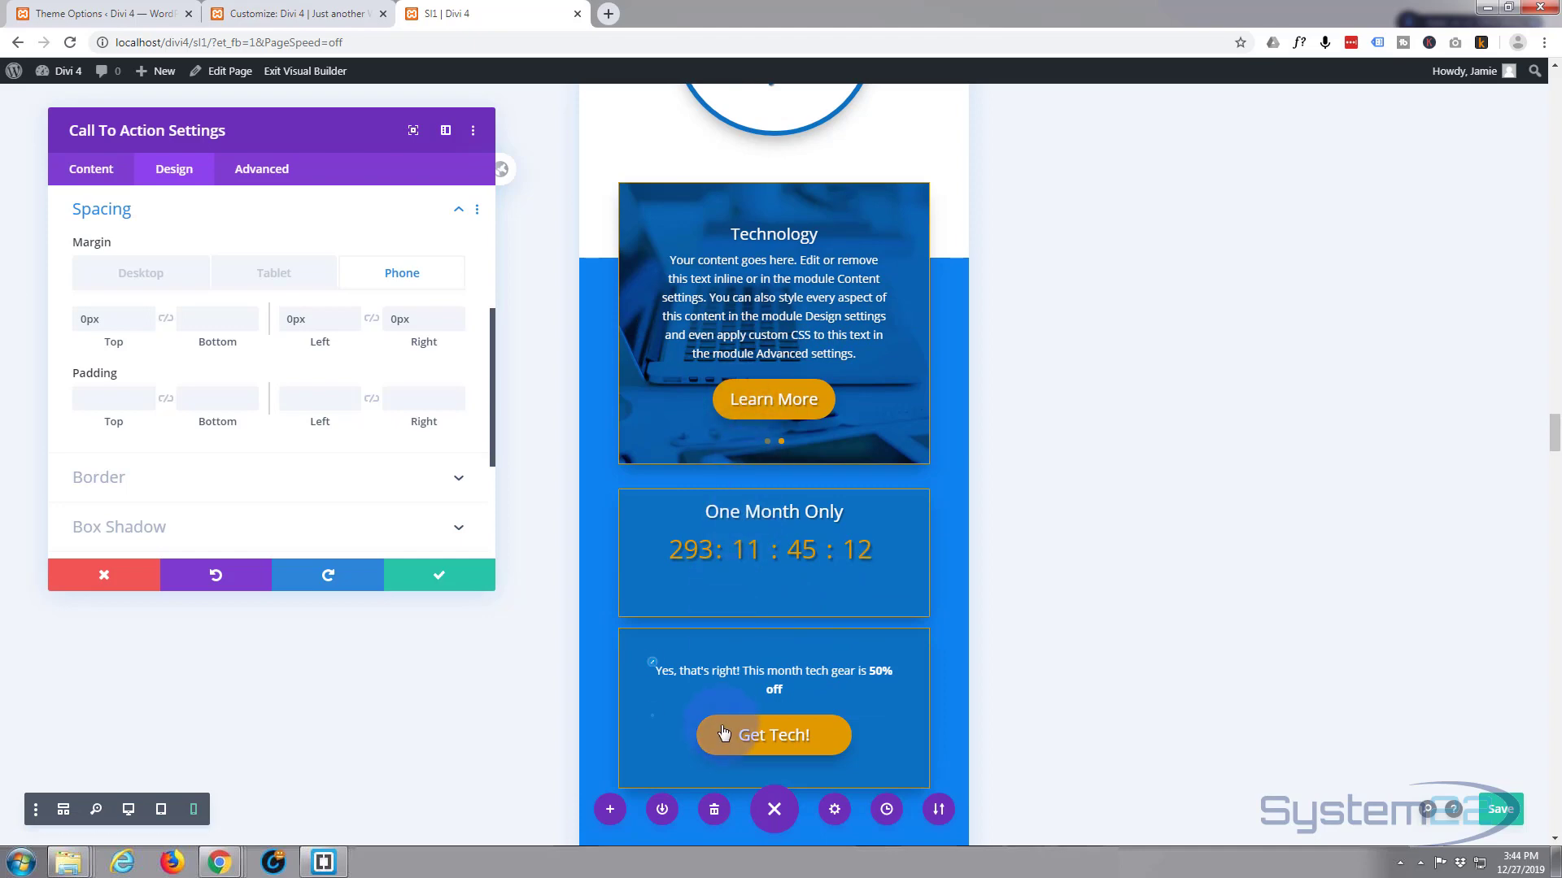
{"action": "scroll", "coordinate": [710, 312], "scroll_direction": "up", "scroll_amount": 2}
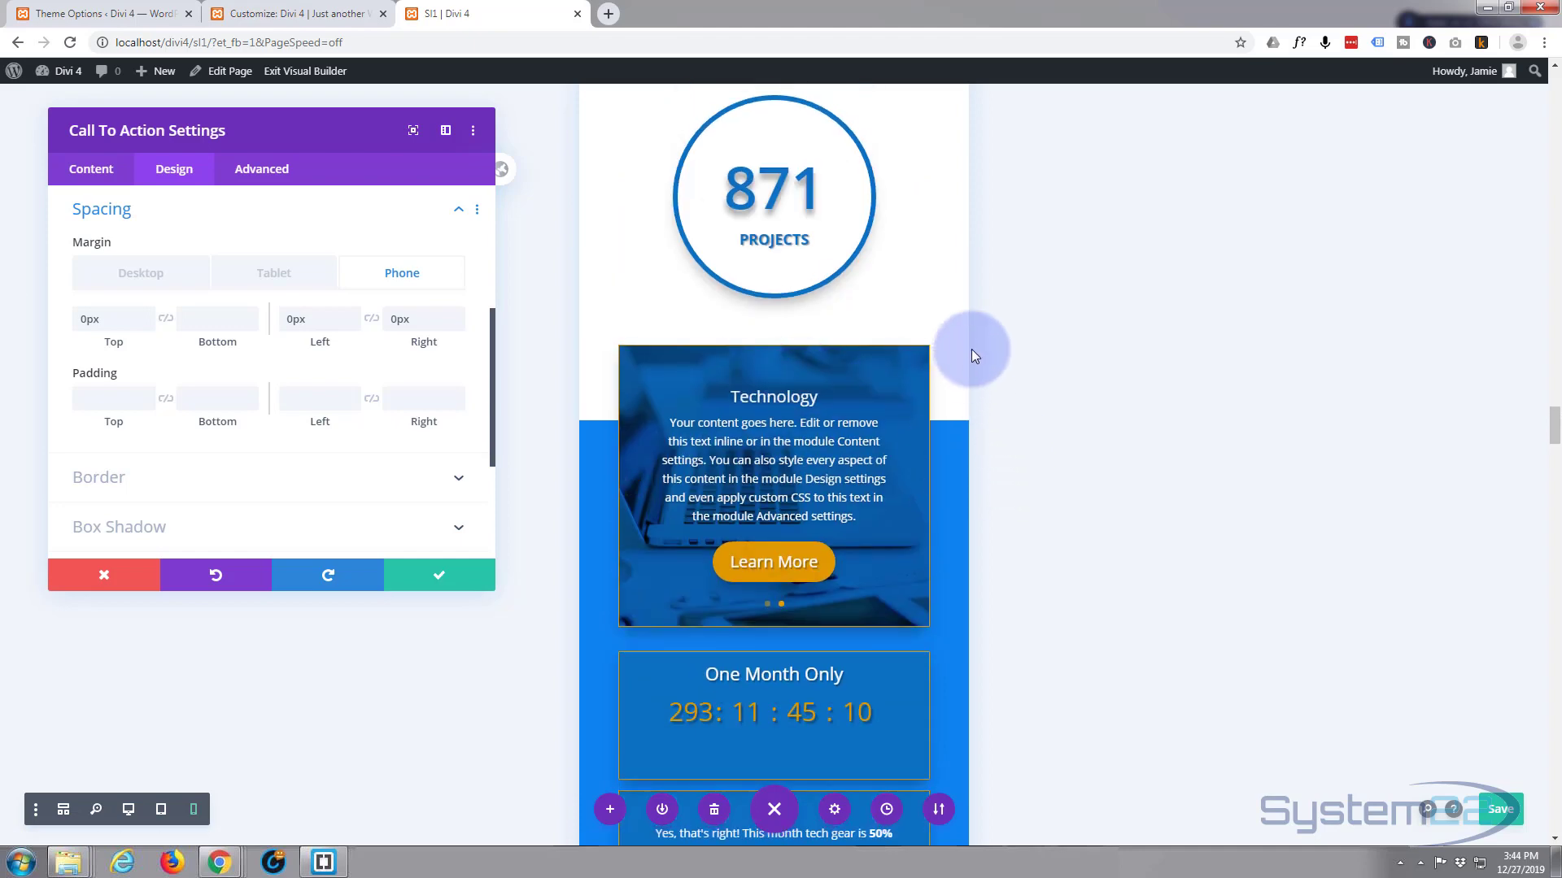
{"action": "scroll", "coordinate": [600, 293], "scroll_direction": "down", "scroll_amount": 1}
{"action": "scroll", "coordinate": [597, 317], "scroll_direction": "down", "scroll_amount": 2}
{"action": "scroll", "coordinate": [597, 318], "scroll_direction": "down", "scroll_amount": 2}
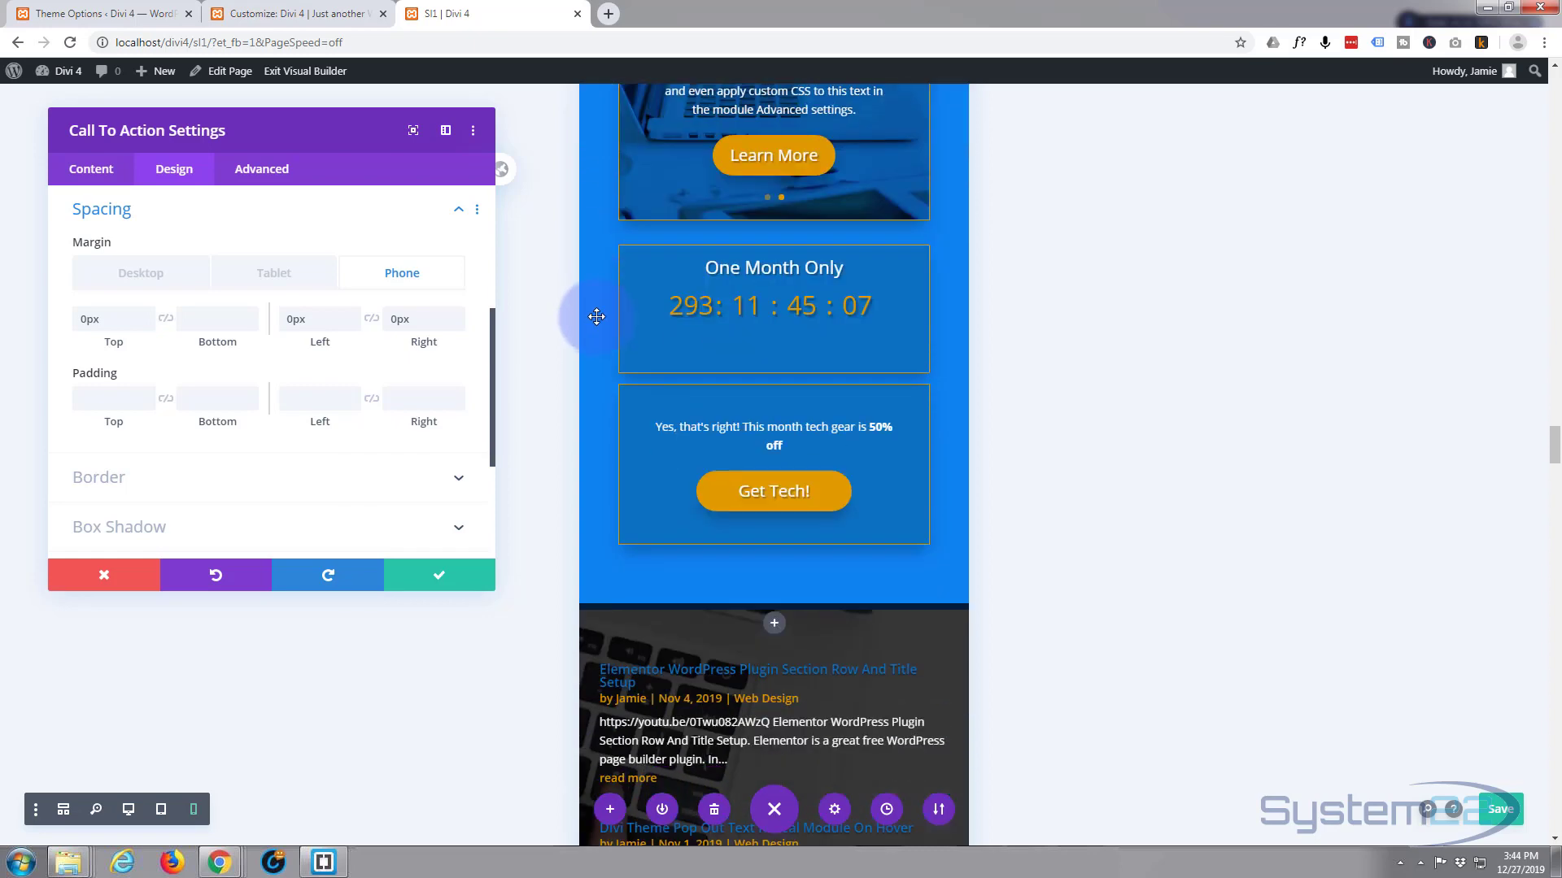
Save the call-to-action changes, exit the Visual Builder, and review the overlapping slider section on the live page.
{"action": "left_click", "coordinate": [437, 575]}
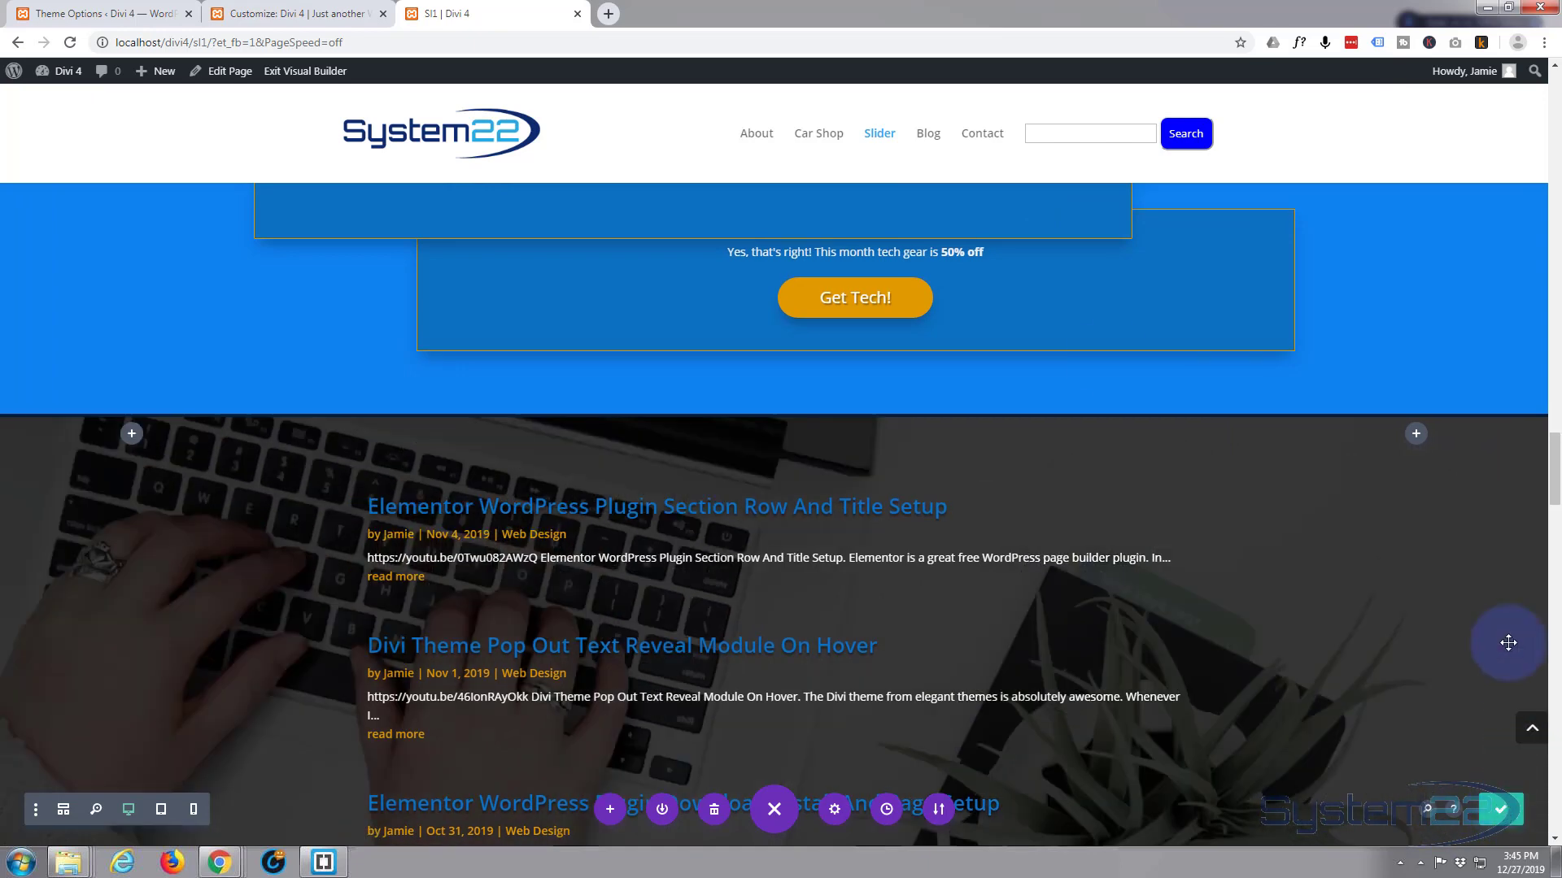
{"action": "left_click", "coordinate": [293, 77]}
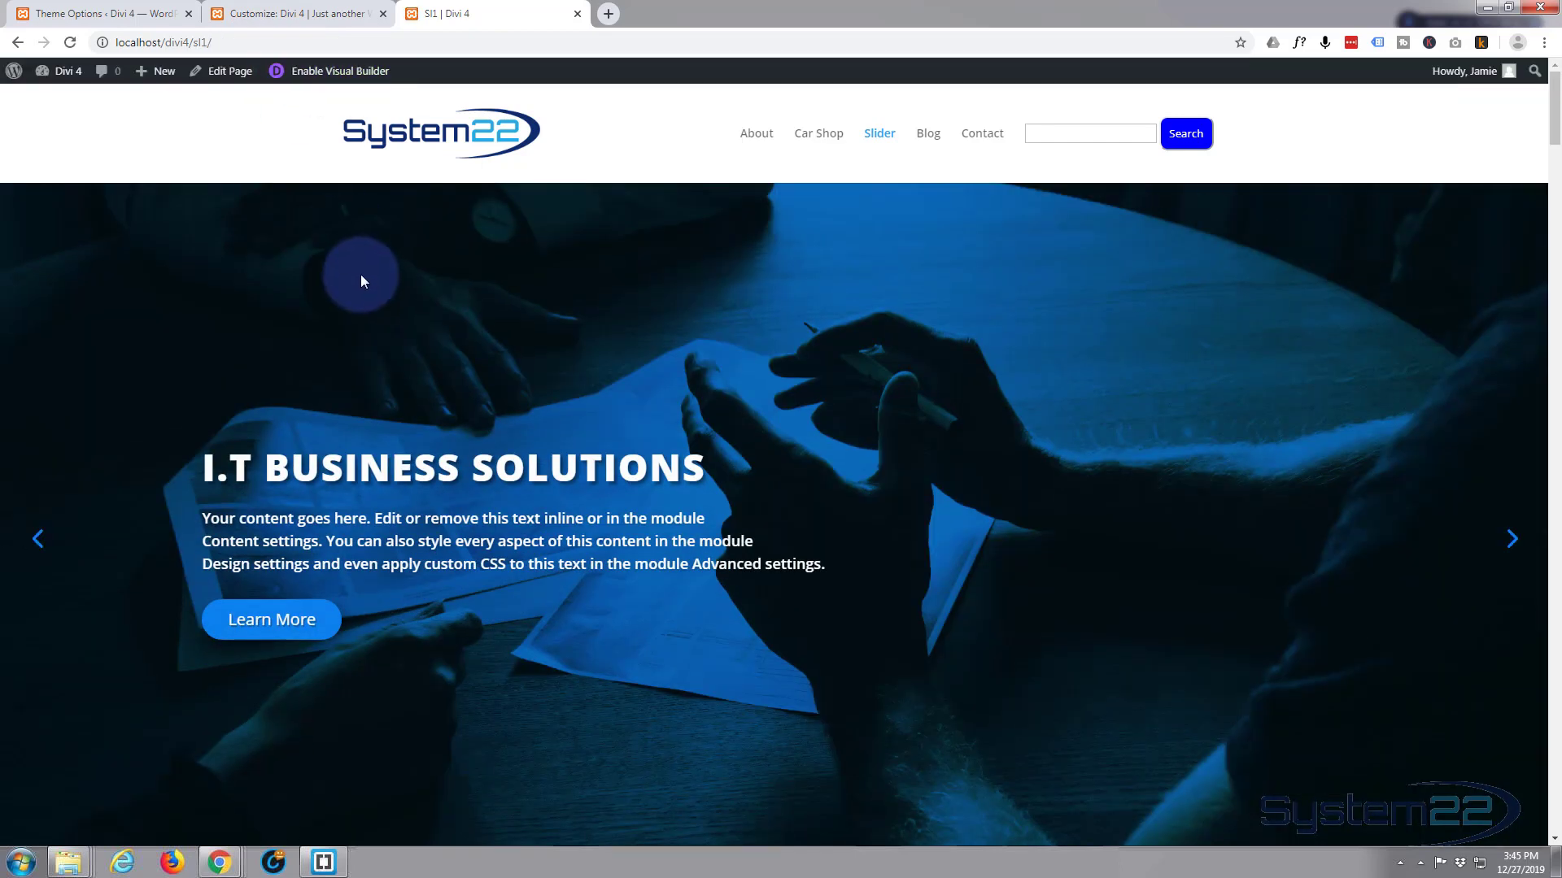
{"action": "scroll", "coordinate": [359, 276], "scroll_direction": "down", "scroll_amount": 8}
{"action": "scroll", "coordinate": [360, 276], "scroll_direction": "down", "scroll_amount": 12}
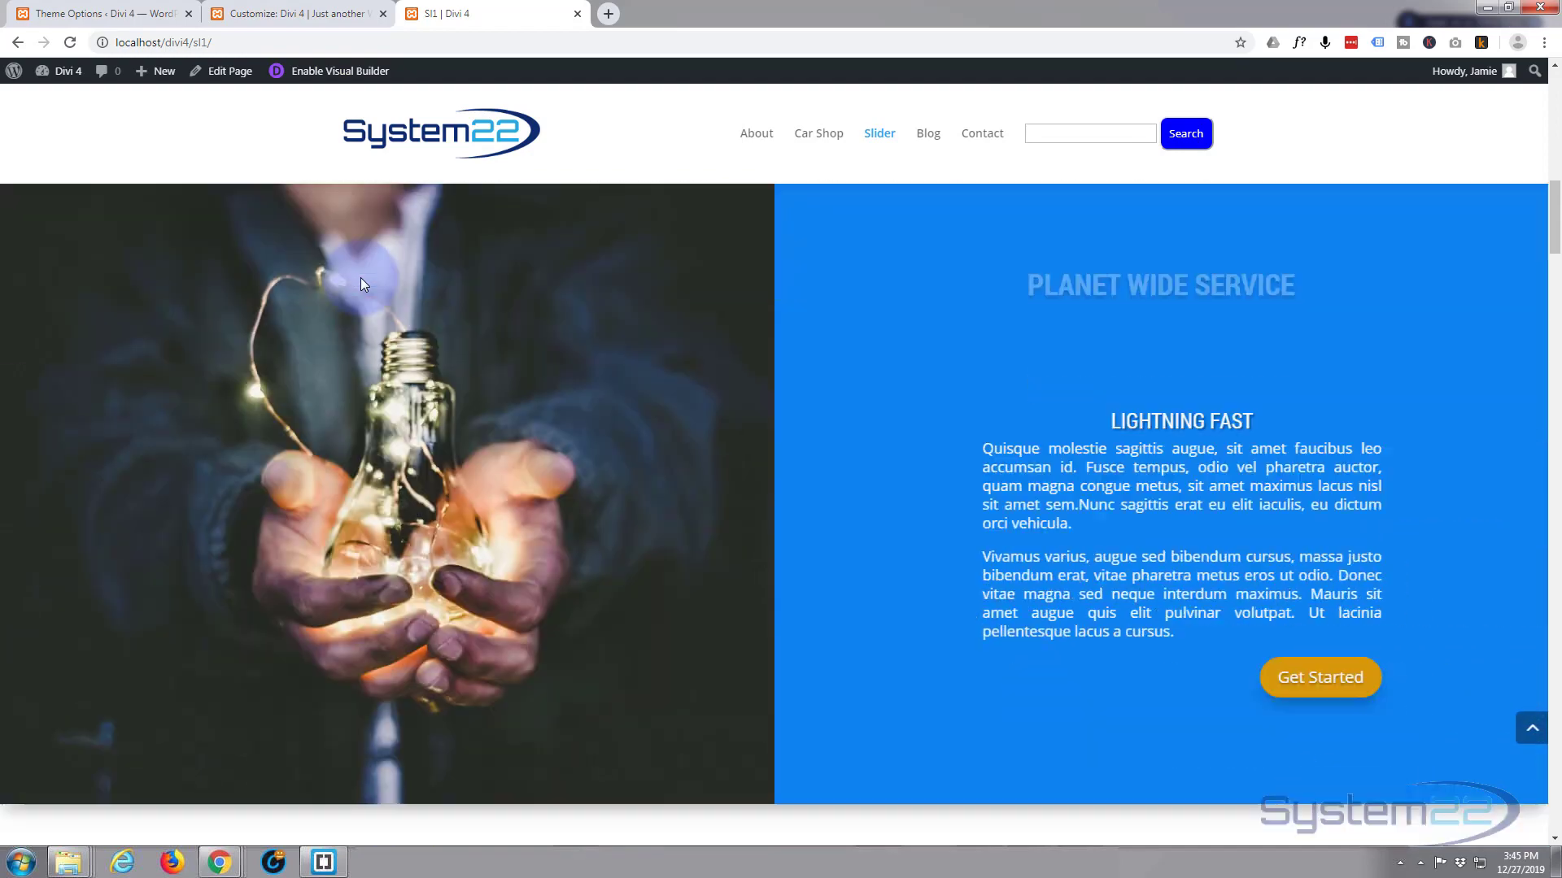
{"action": "scroll", "coordinate": [359, 277], "scroll_direction": "down", "scroll_amount": 3}
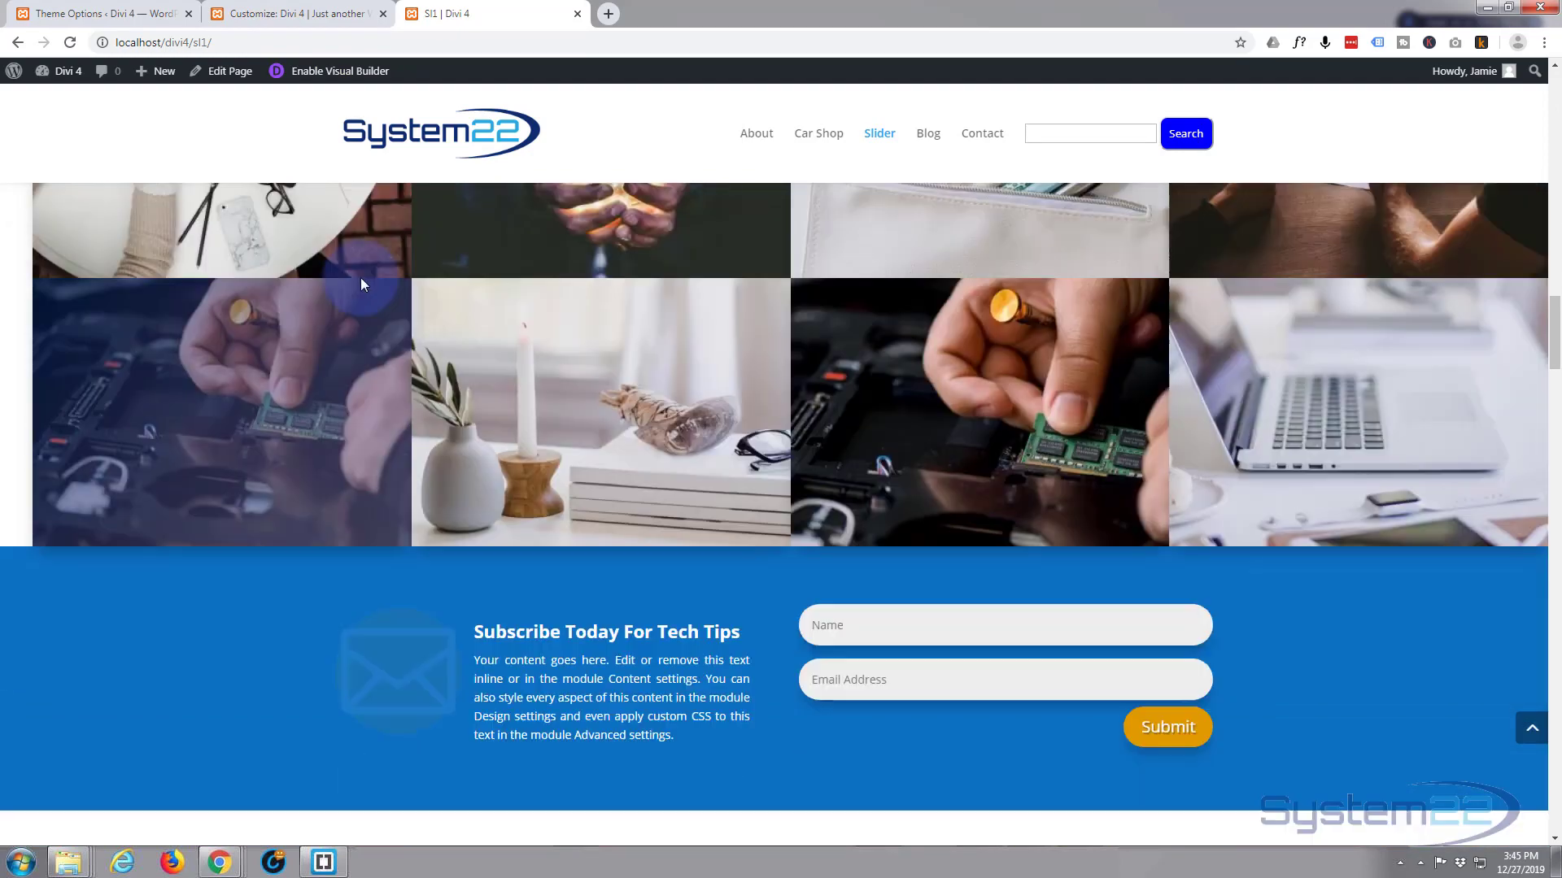
{"action": "scroll", "coordinate": [359, 277], "scroll_direction": "down", "scroll_amount": 15}
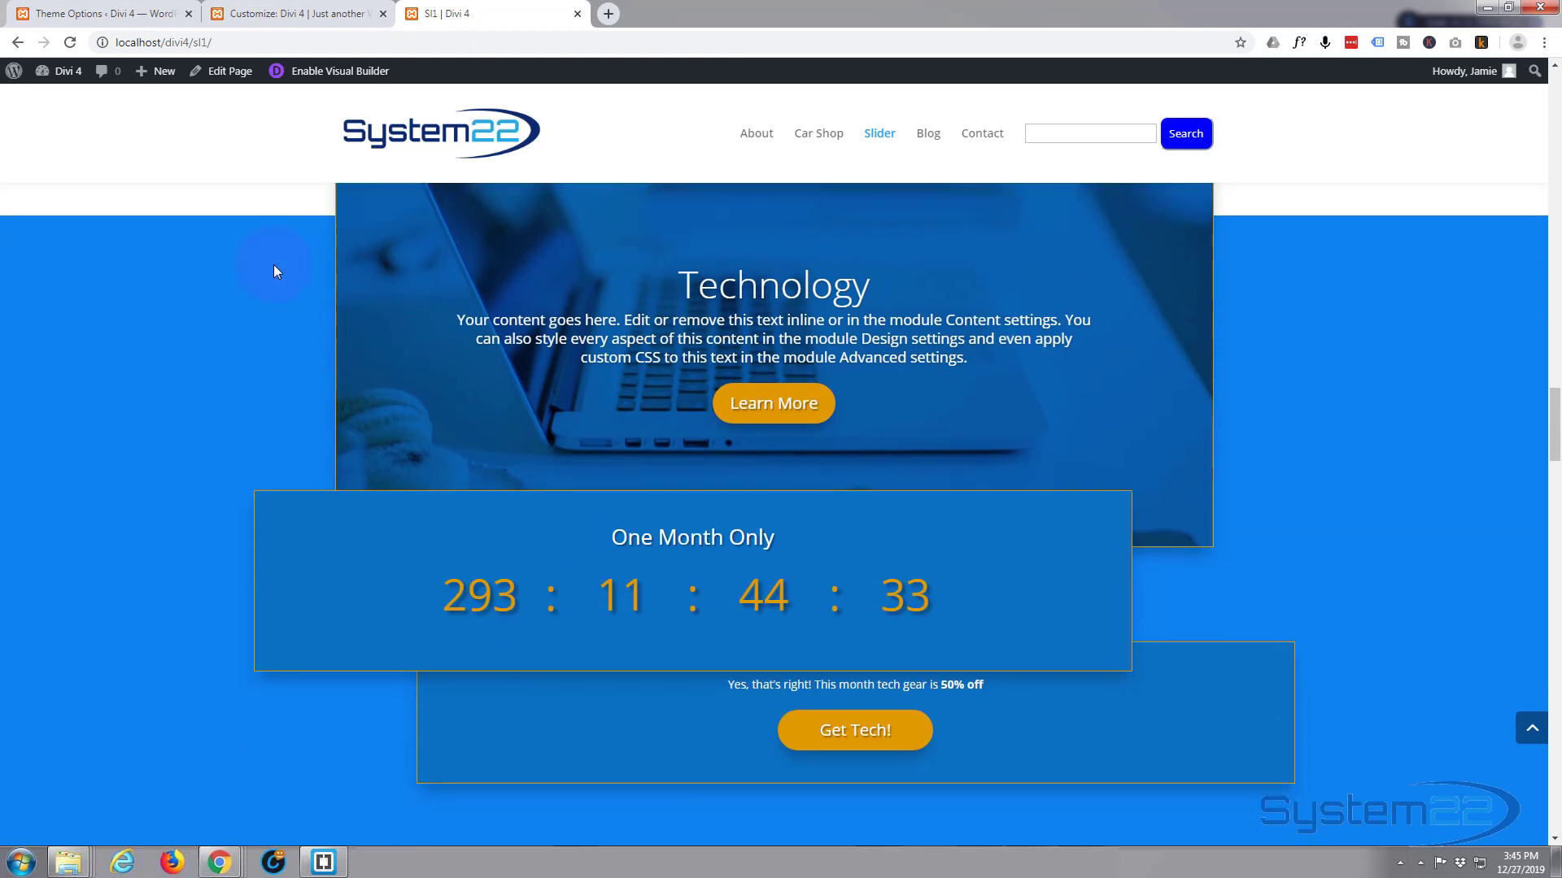
{"action": "scroll", "coordinate": [273, 265], "scroll_direction": "up", "scroll_amount": 1}
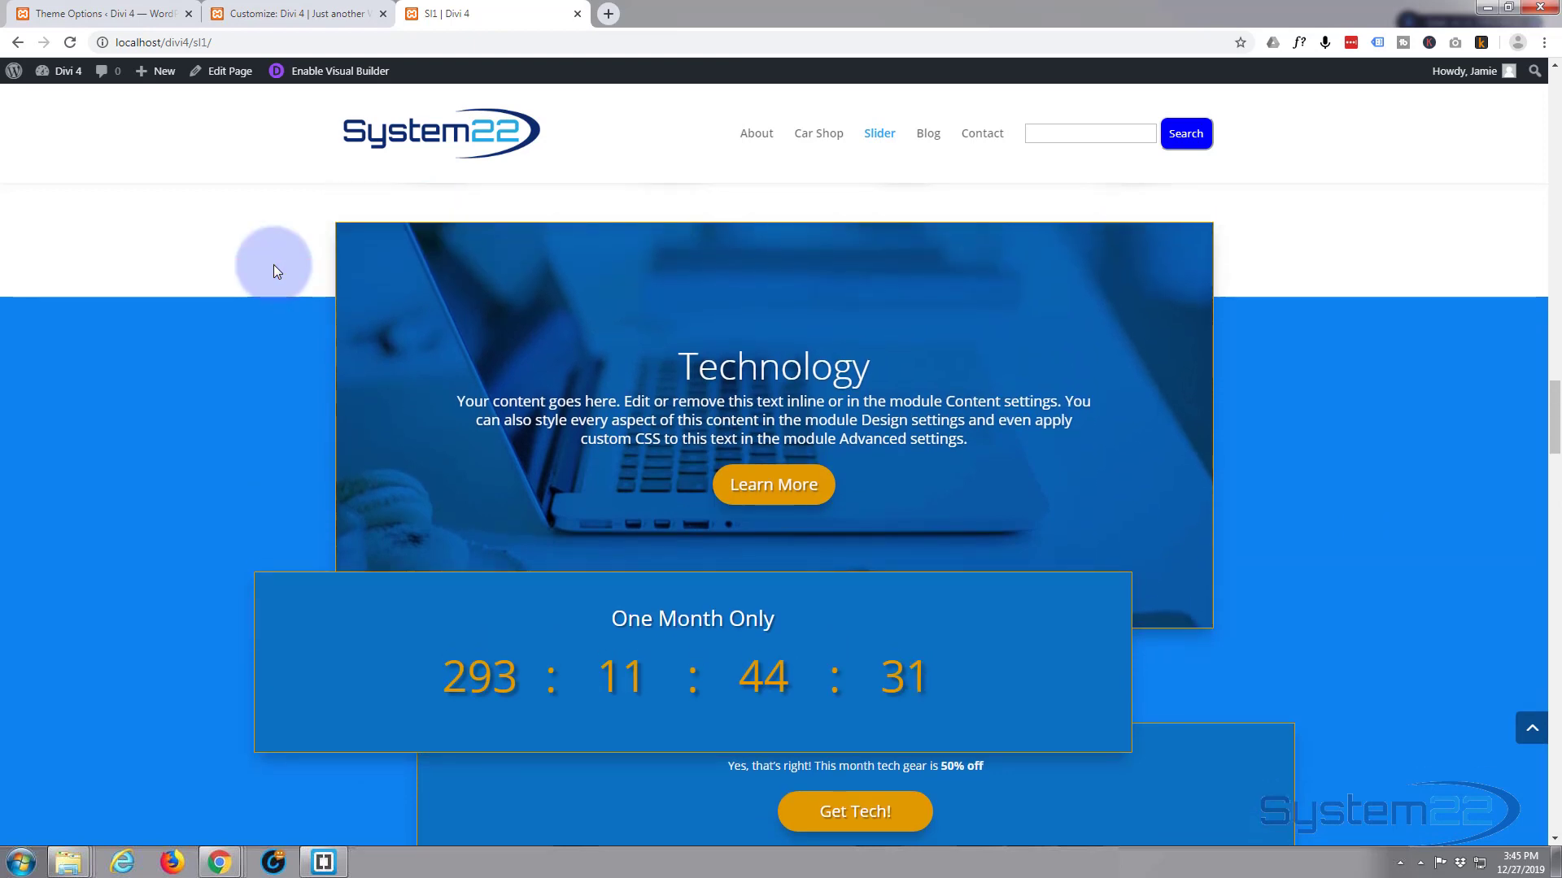
{"action": "scroll", "coordinate": [274, 266], "scroll_direction": "down", "scroll_amount": 1}
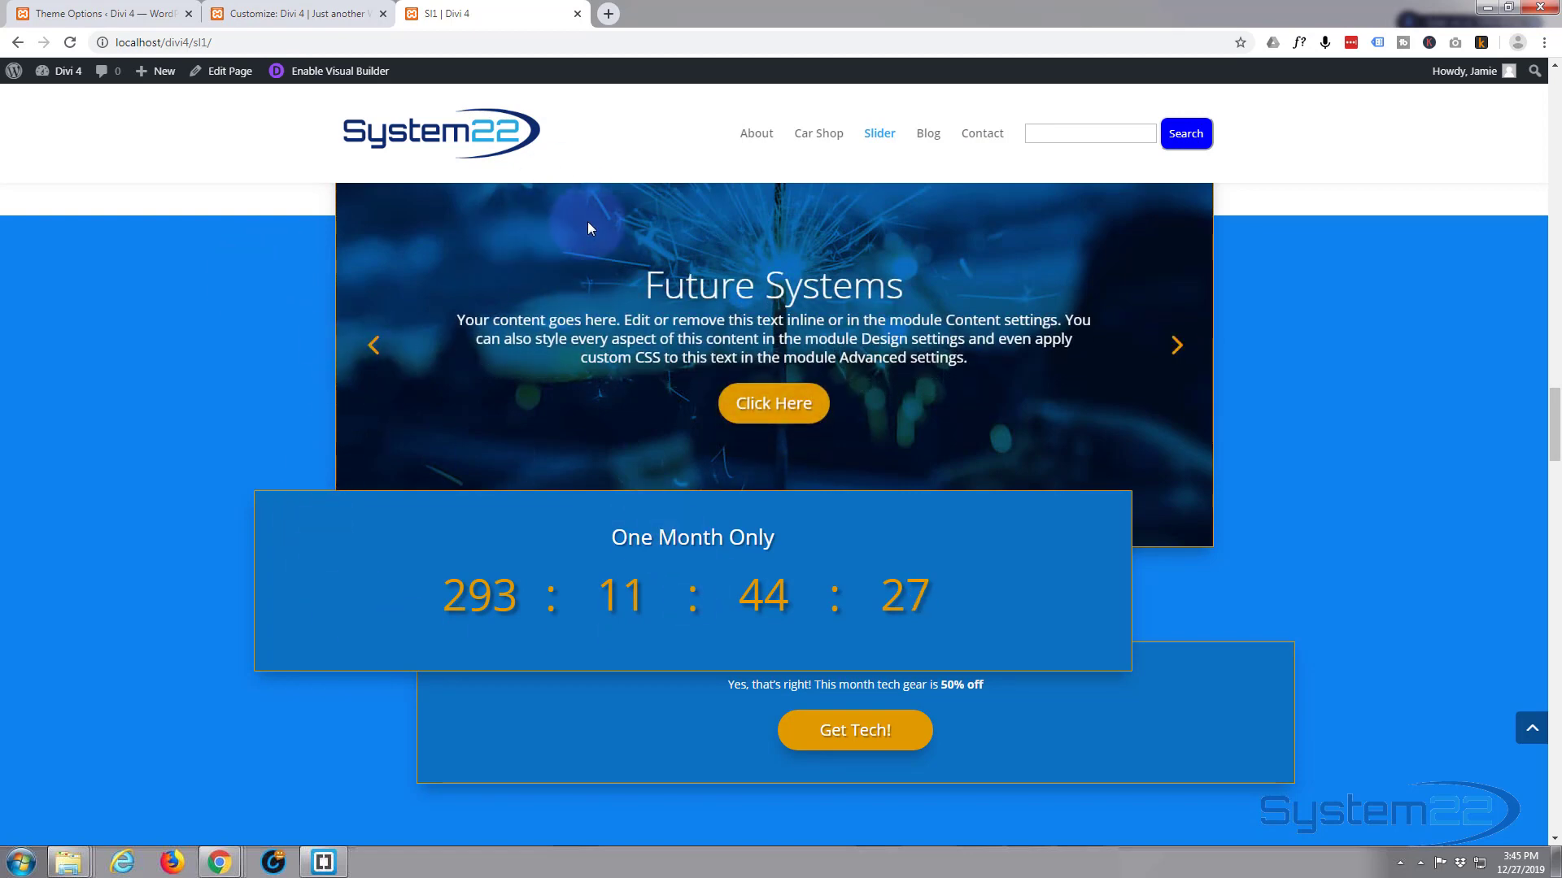
{"action": "scroll", "coordinate": [1244, 306], "scroll_direction": "up", "scroll_amount": 1}
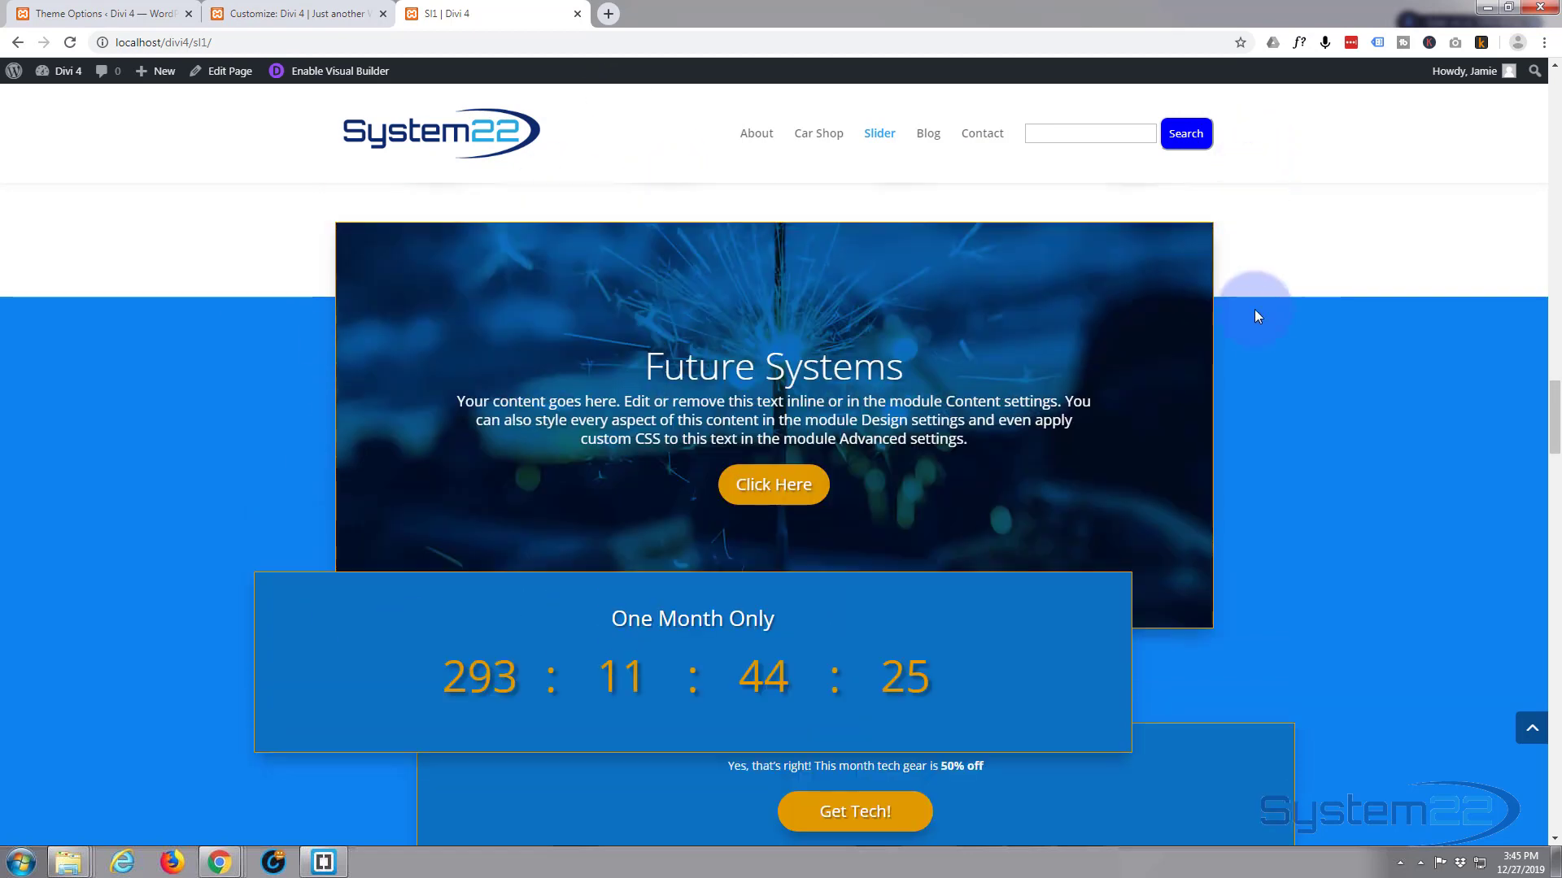
{"action": "scroll", "coordinate": [1228, 324], "scroll_direction": "down", "scroll_amount": 1}
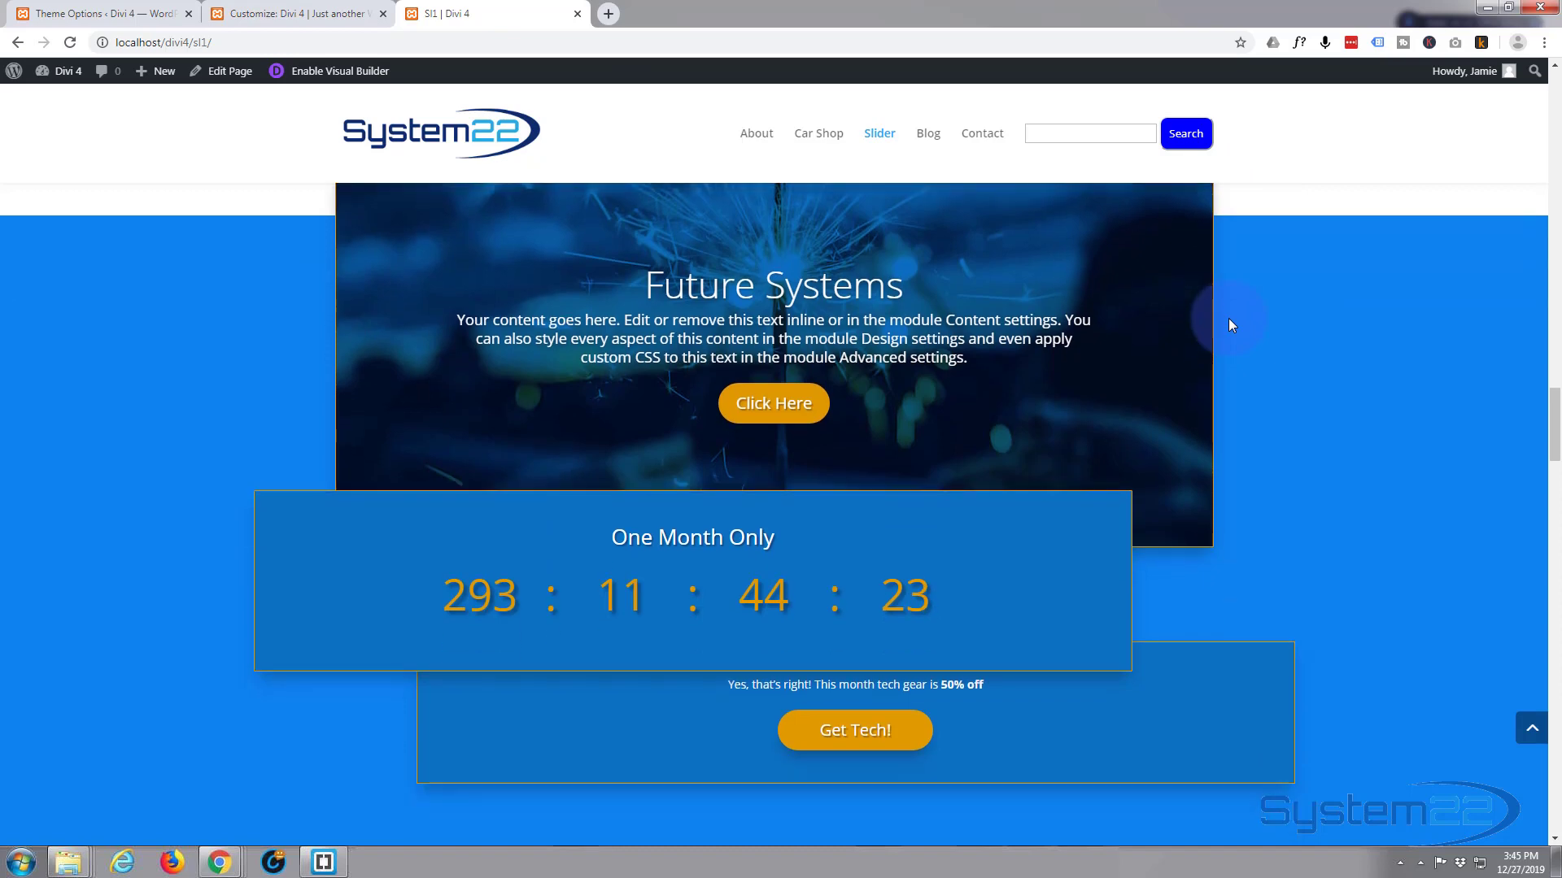